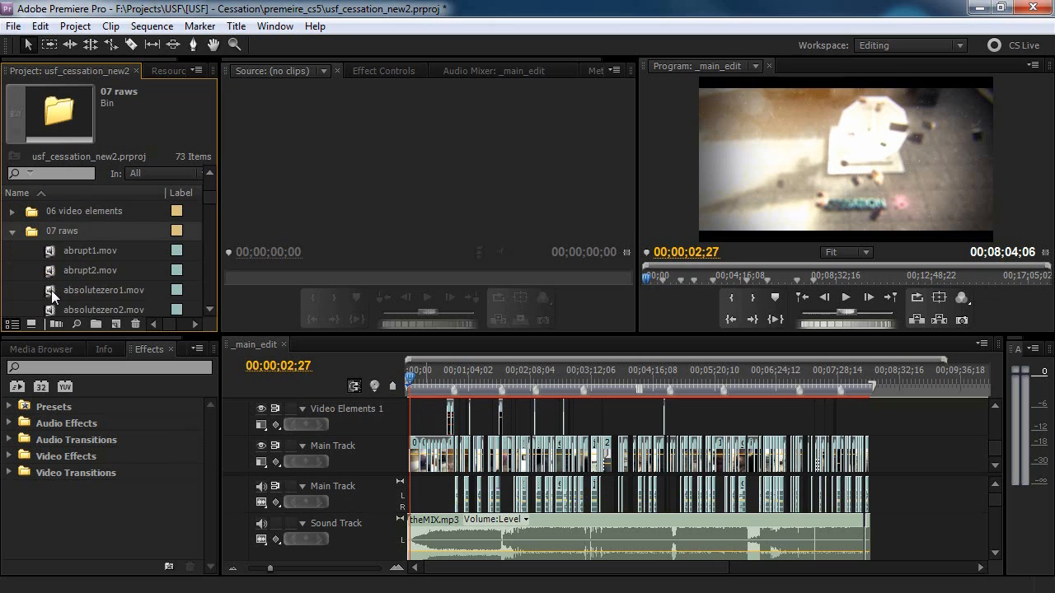
- Preview the raw clips absolutezero1.mov and back.mov in the Source monitor, scrubbing to different points in each
left_click_drag(305, 278, 339, 280)
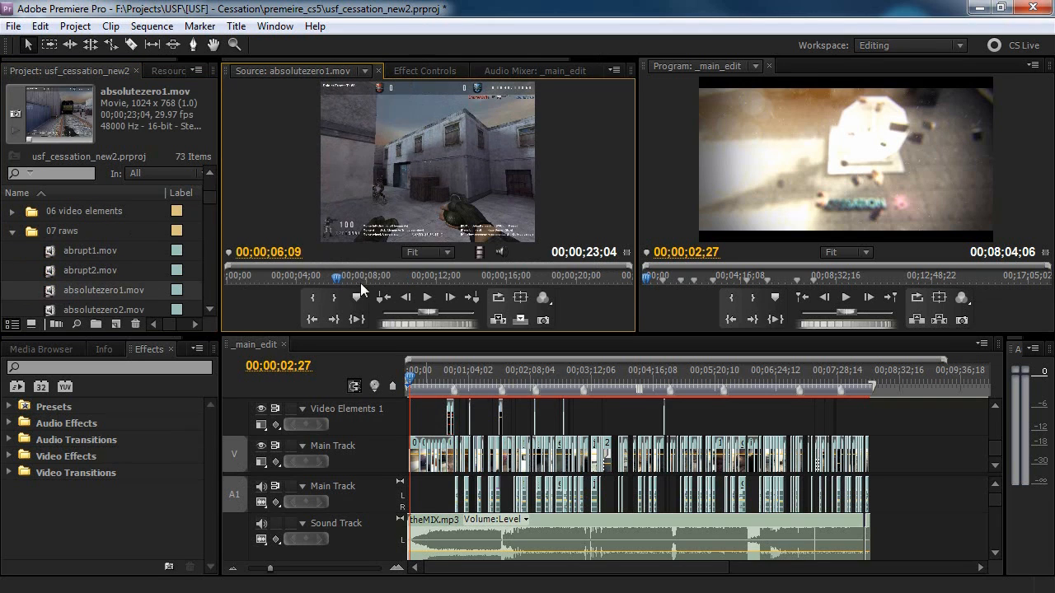
left_click(400, 277)
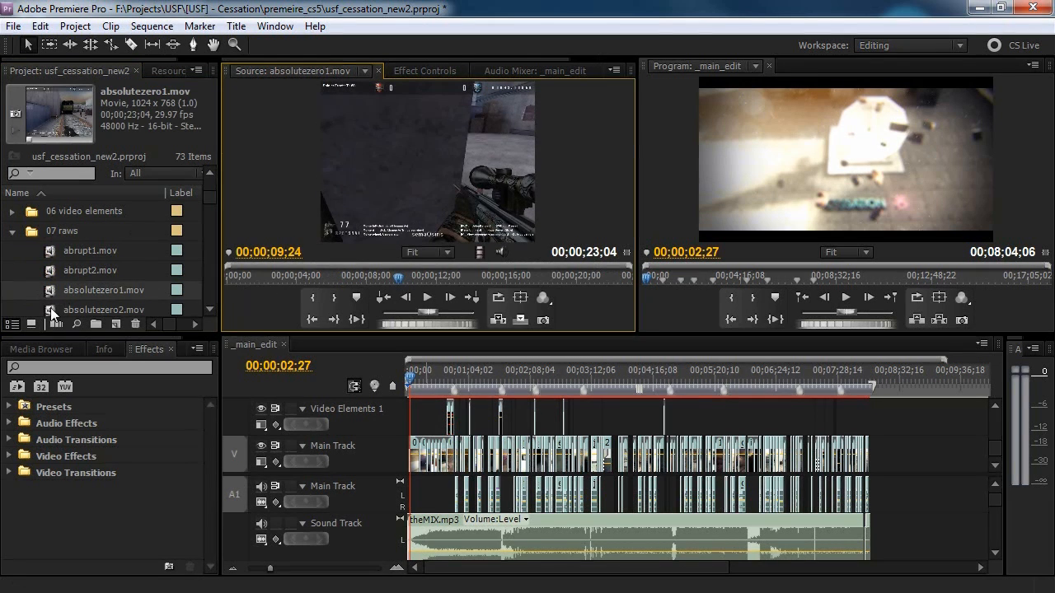
scroll(47, 307, "down", 2)
double_click(51, 290)
left_click(390, 278)
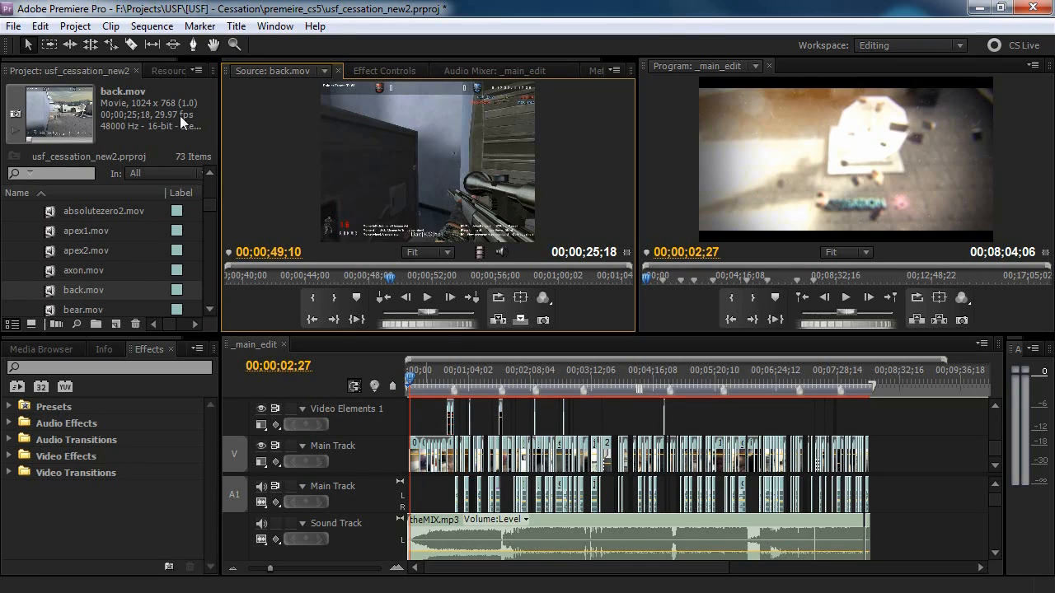
- Create a new sequence in the 00 sequences bin using the HDV 720p30 preset
scroll(20, 222, "up", 2)
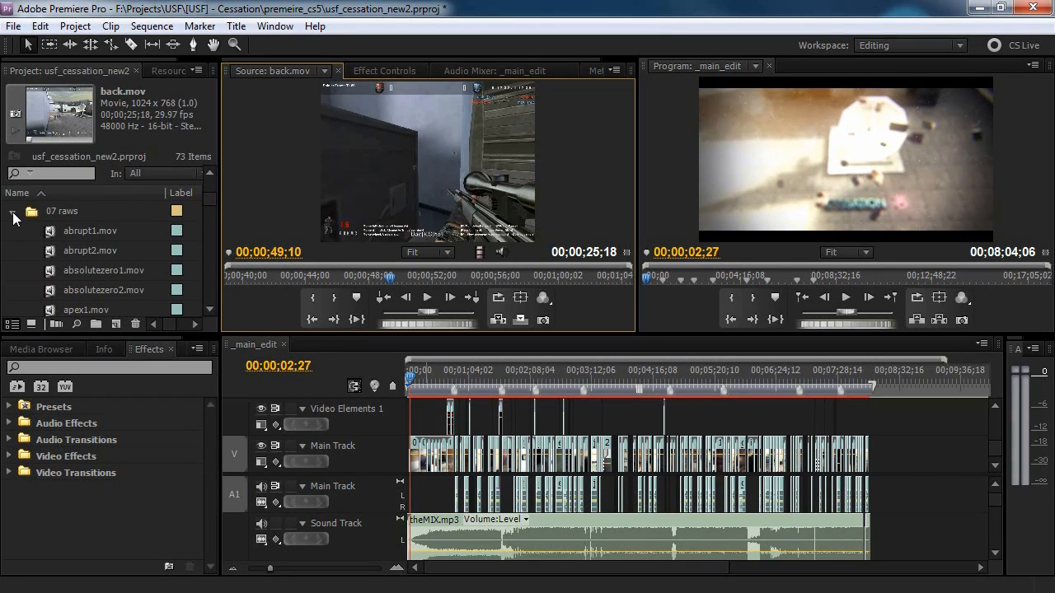
left_click(28, 228)
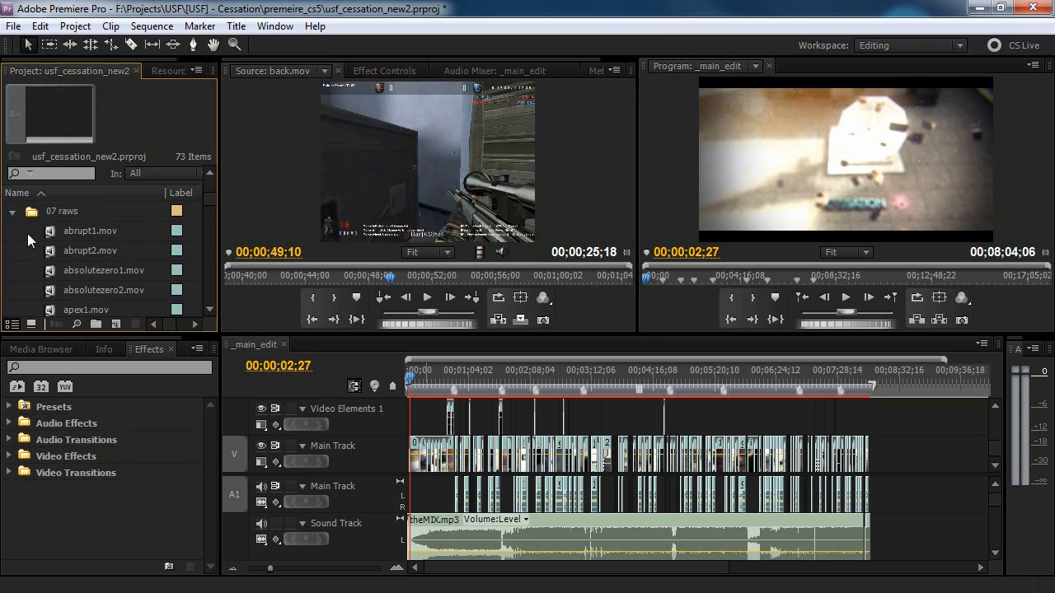
scroll(36, 235, "up", 5)
left_click(33, 213)
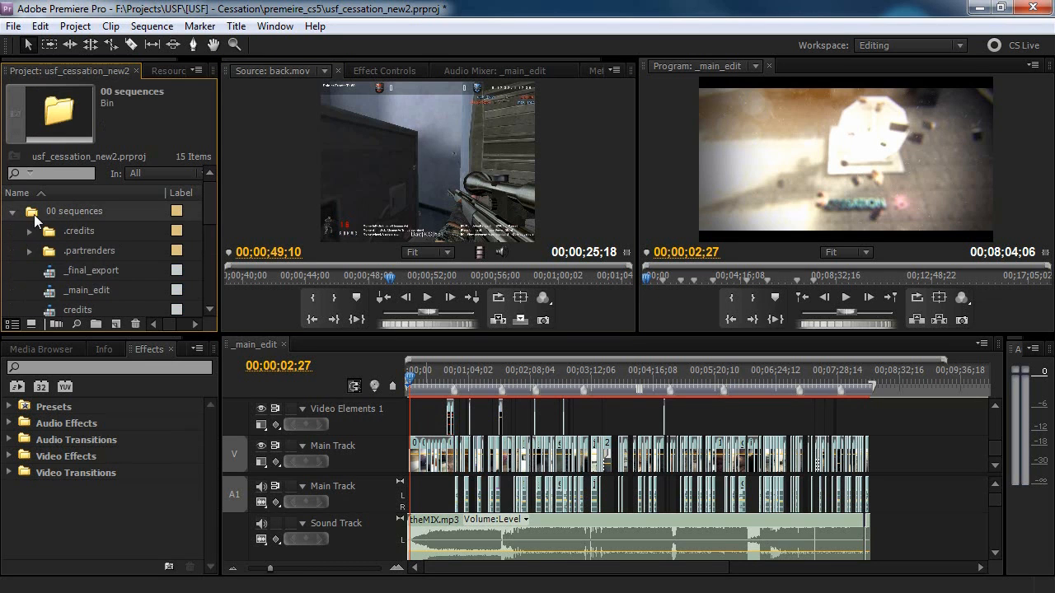
left_click(116, 323)
left_click(143, 342)
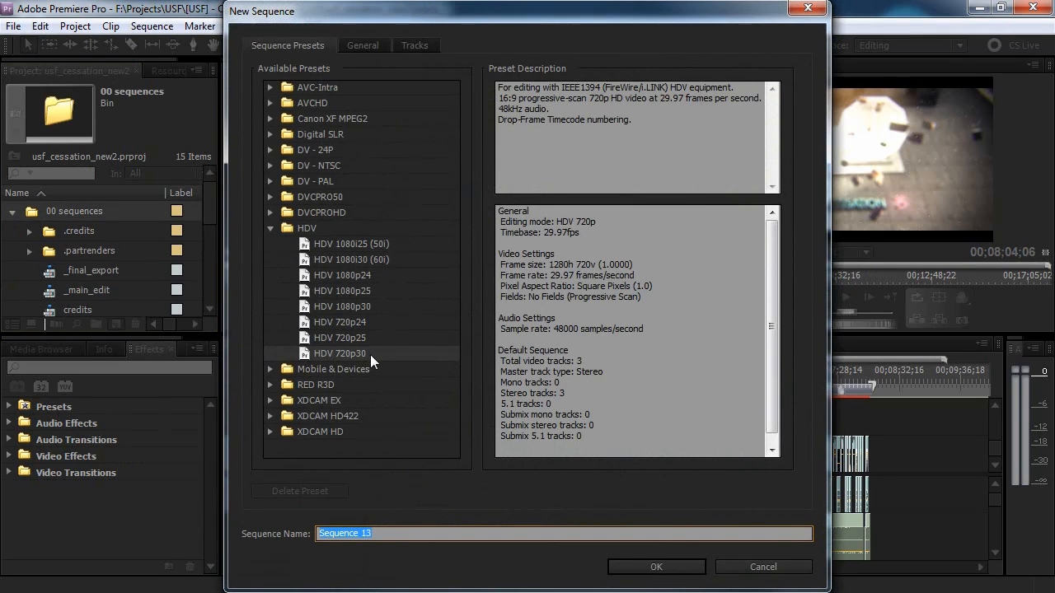
left_click_drag(550, 264, 596, 265)
left_click(573, 267)
left_click(561, 266)
left_click(552, 253)
left_click_drag(544, 234, 567, 234)
left_click(586, 235)
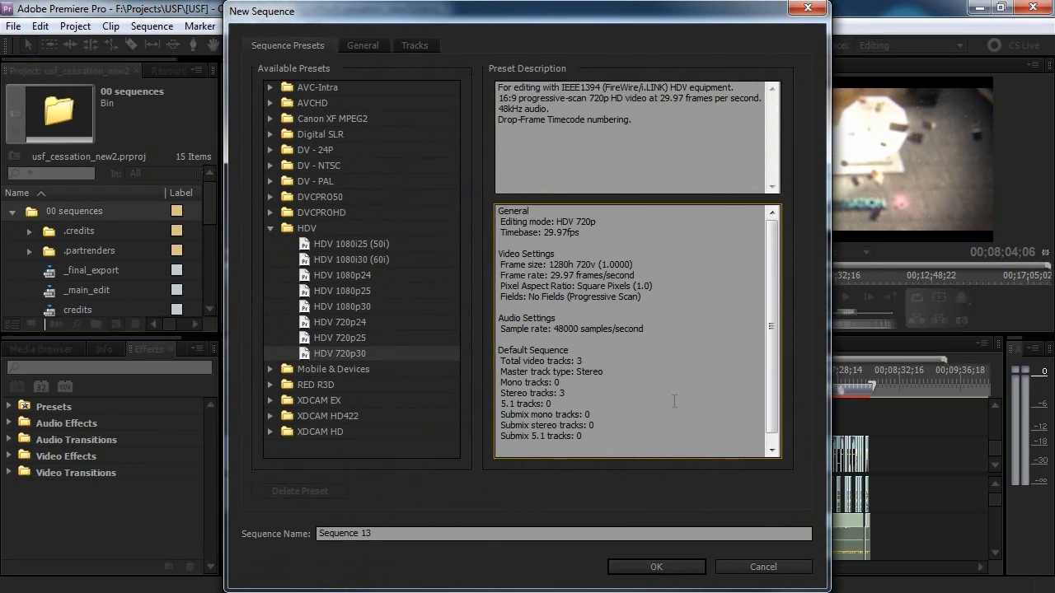
left_click(655, 569)
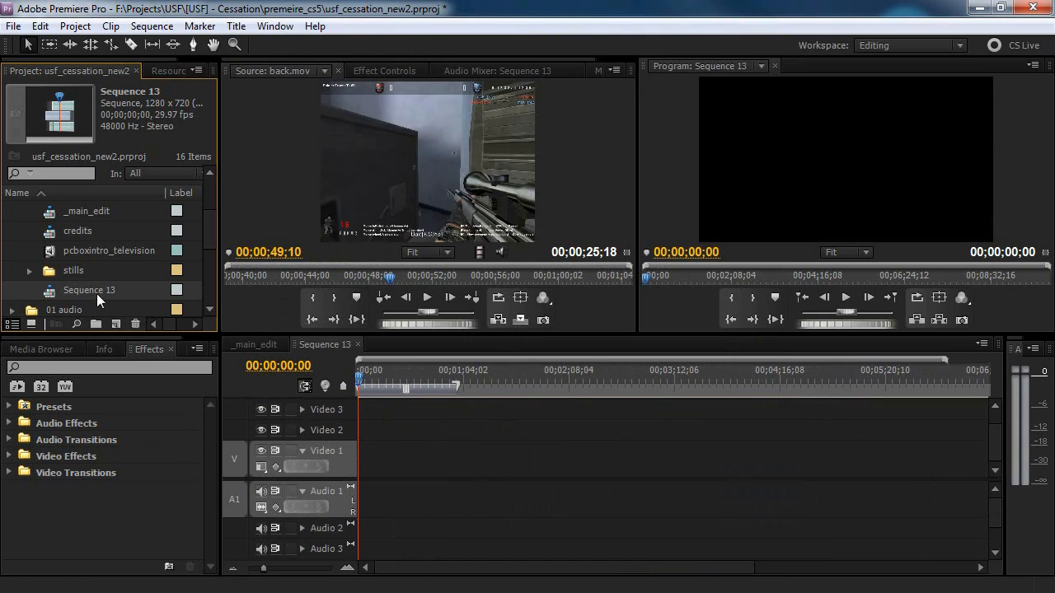
- Rename the new sequence as tutorial
left_click(105, 294)
type("t")
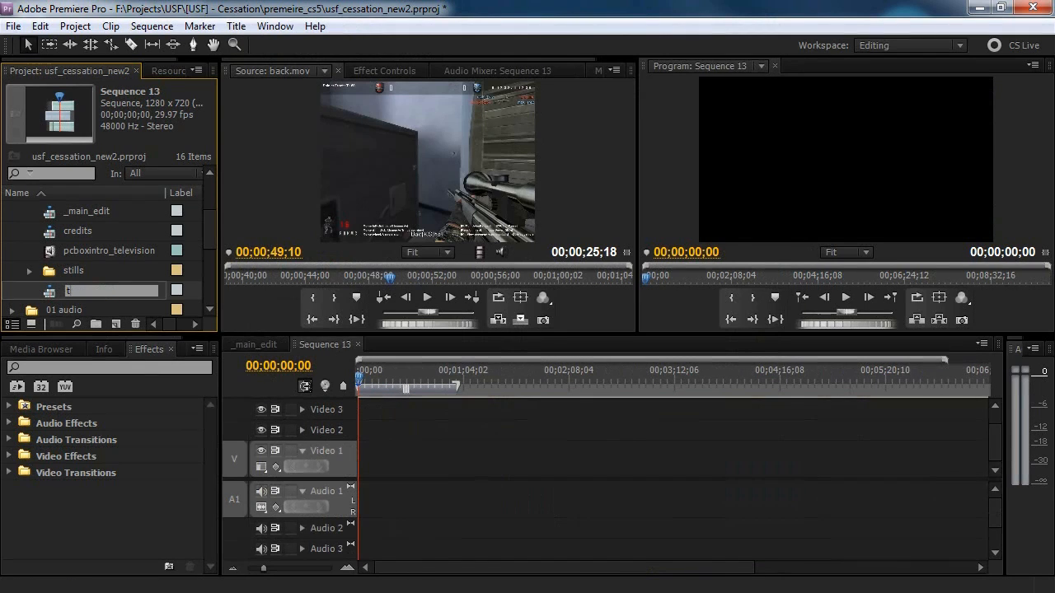
type("utorial")
left_click(33, 287)
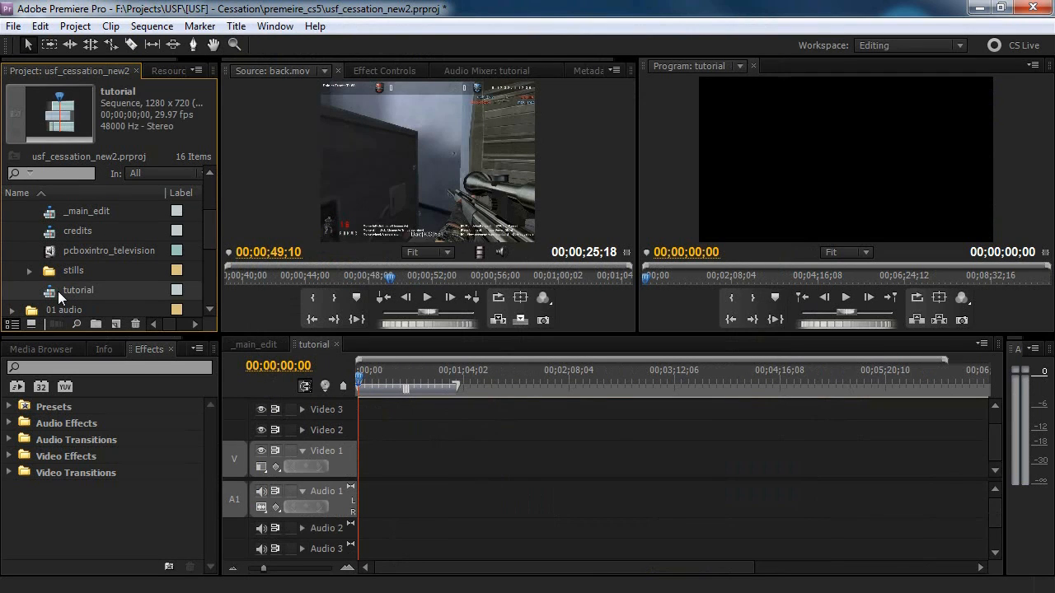
- Load absolutezero2.mov from the 07 raws bin into the Source monitor
scroll(205, 232, "down", 1)
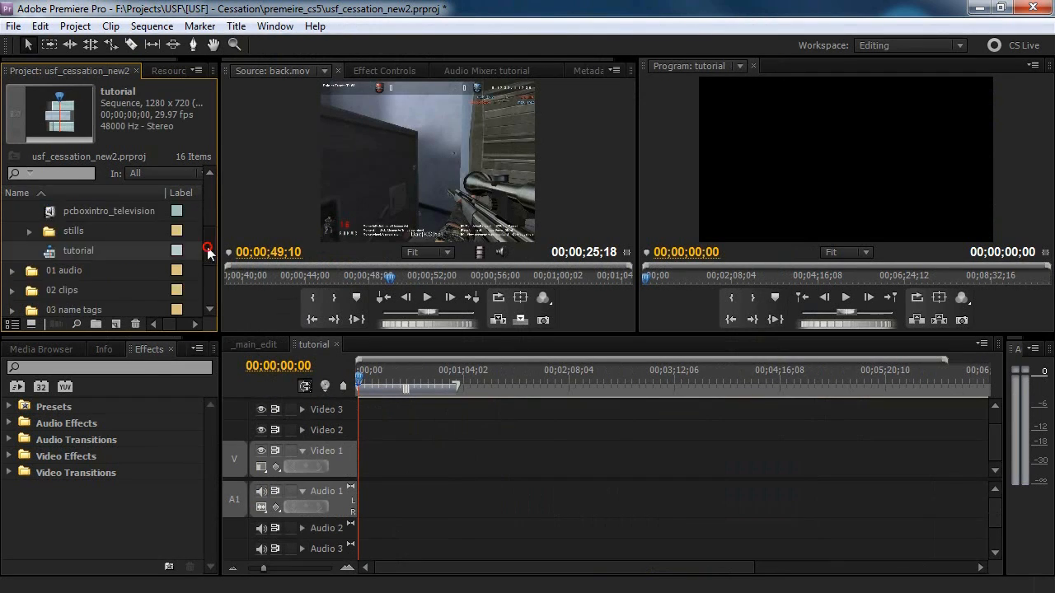
left_click(69, 194)
left_click(55, 191)
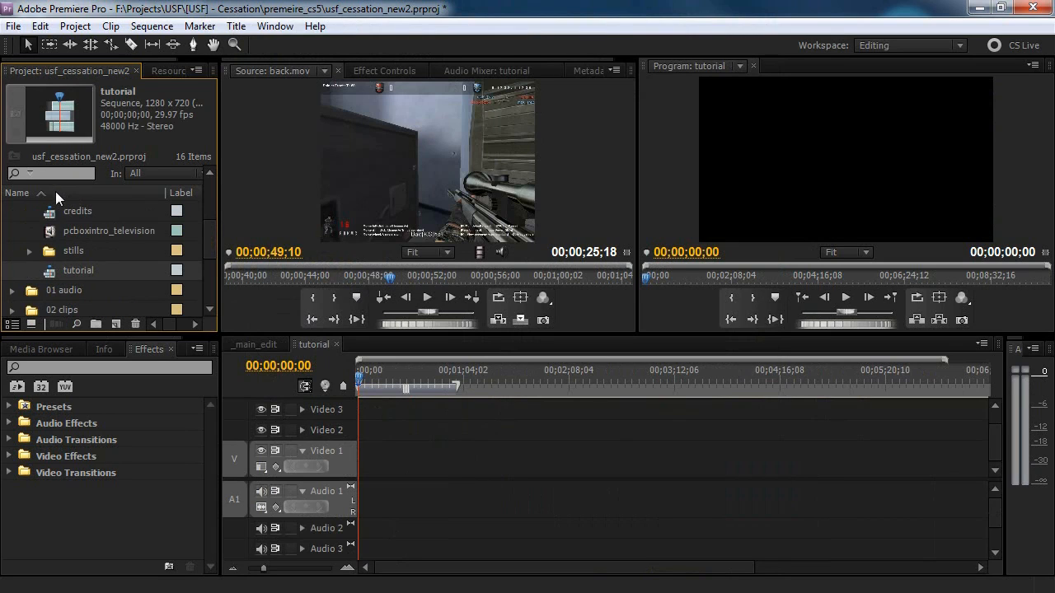
left_click(213, 245)
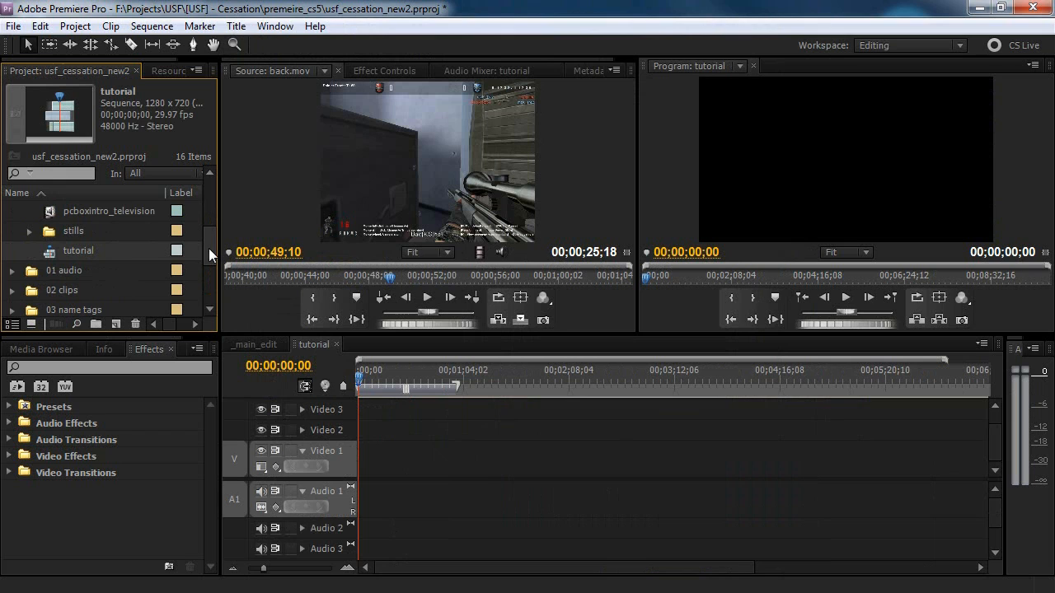
left_click_drag(208, 248, 209, 294)
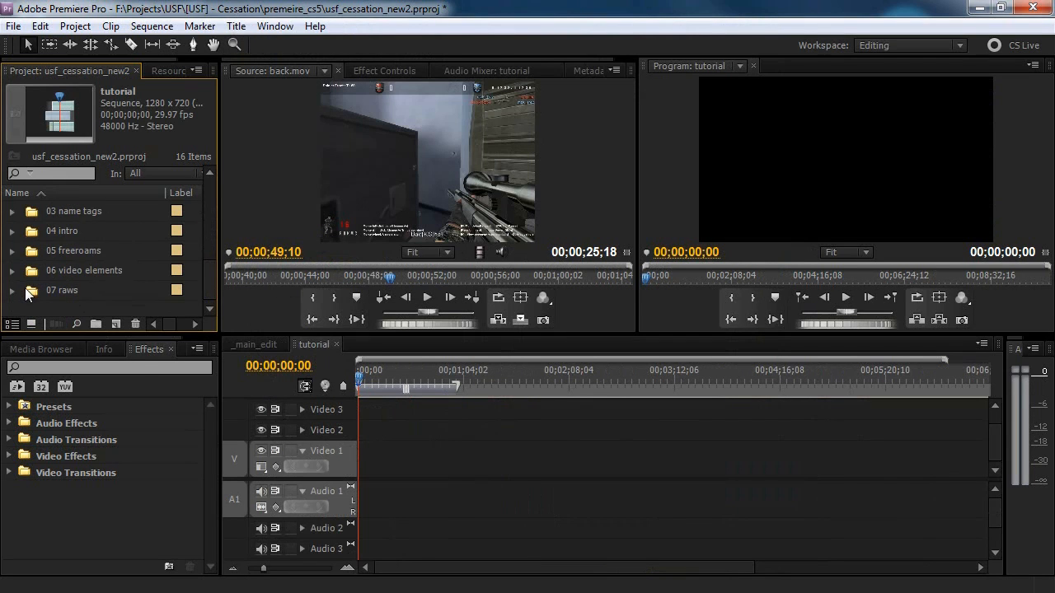
left_click(11, 291)
scroll(33, 290, "down", 4)
left_click(54, 263)
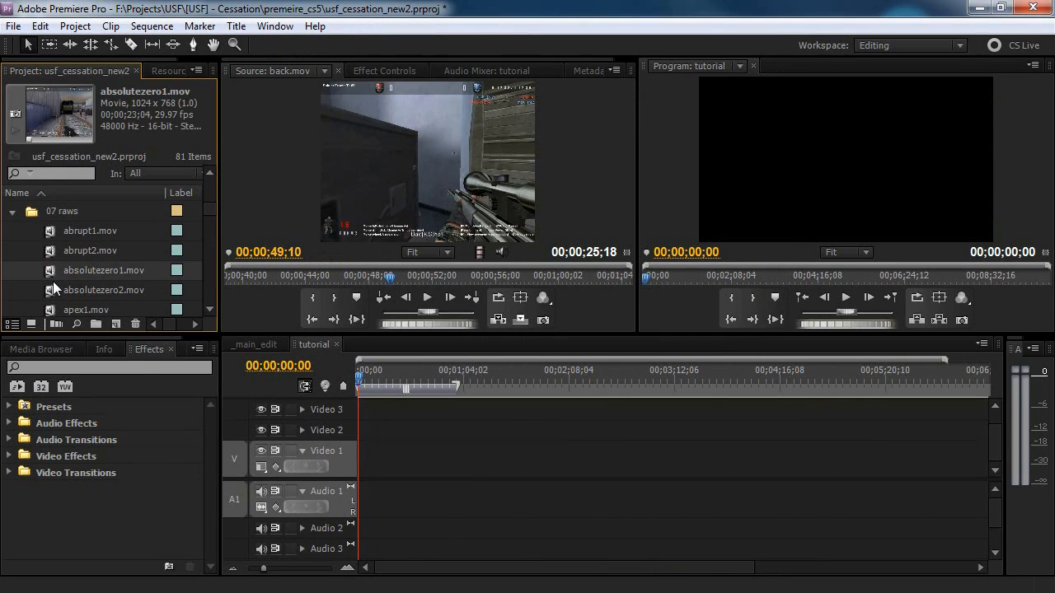
scroll(53, 272, "down", 4)
double_click(50, 211)
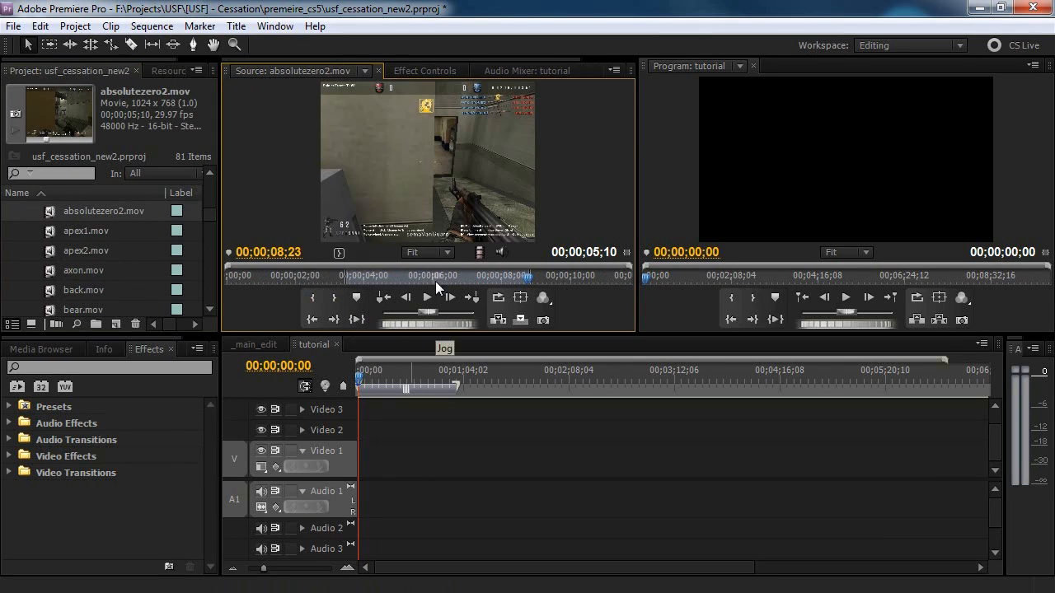
- Place the absolutezero2.mov clip with its audio at the start of Video 1 and Audio 1 in the tutorial sequence
left_click_drag(426, 172, 384, 479)
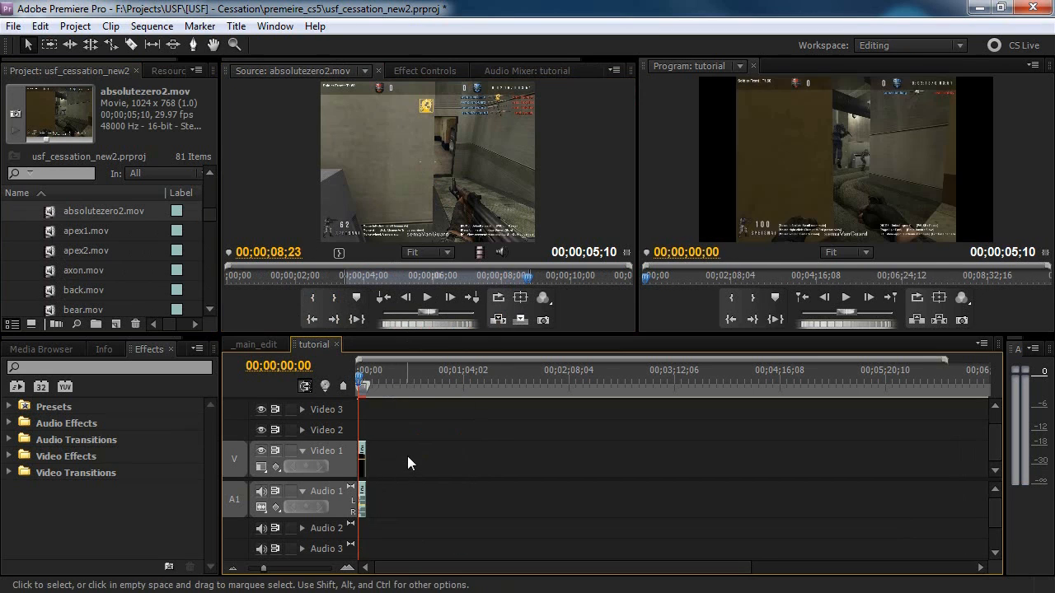
key("=")
key("=")
key("=")
key("=")
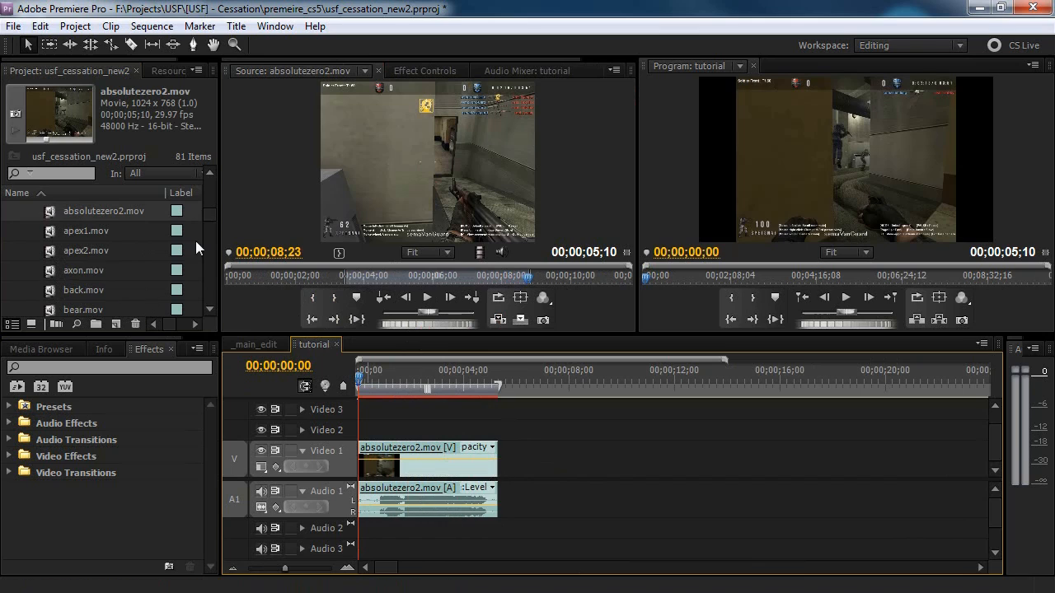
- Load theMIX.mp3 from the 01 audio bin into the Source monitor
left_click_drag(210, 215, 210, 186)
scroll(39, 270, "down", 5)
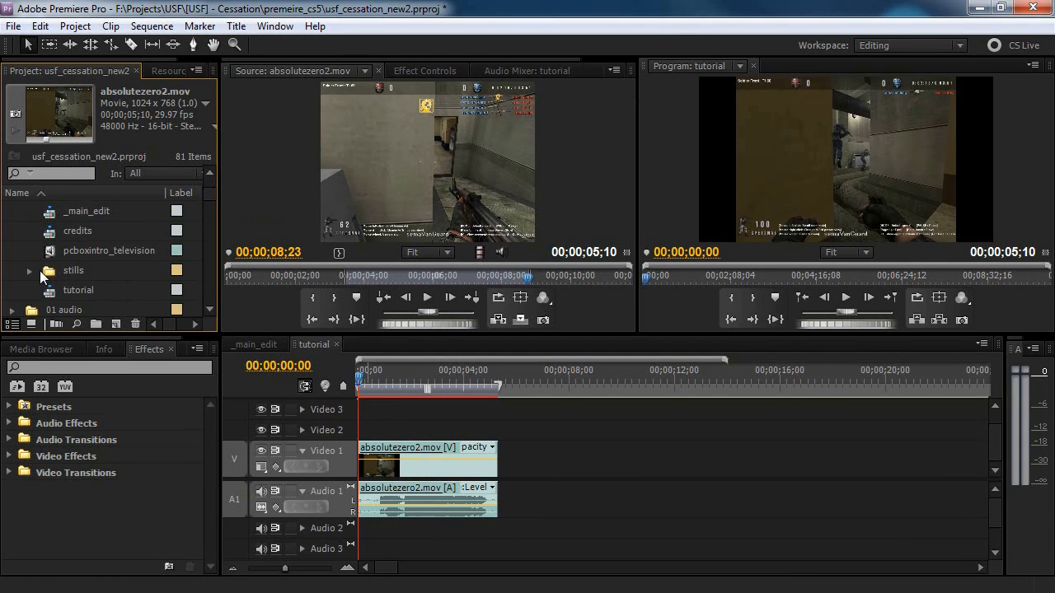
left_click(31, 233)
left_click(12, 232)
scroll(48, 246, "down", 3)
left_click(45, 248)
double_click(46, 249)
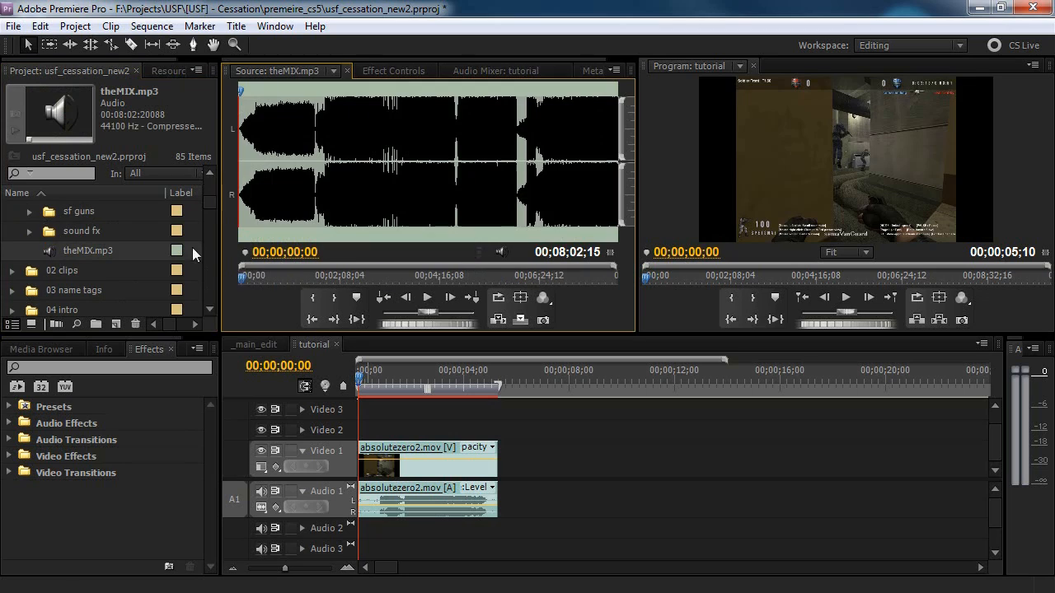
- Mark the In point of theMIX.mp3 at 00;07;02;25 and place the music at the start of Audio 2
left_click(428, 88)
left_click_drag(454, 92, 571, 91)
left_click(312, 298)
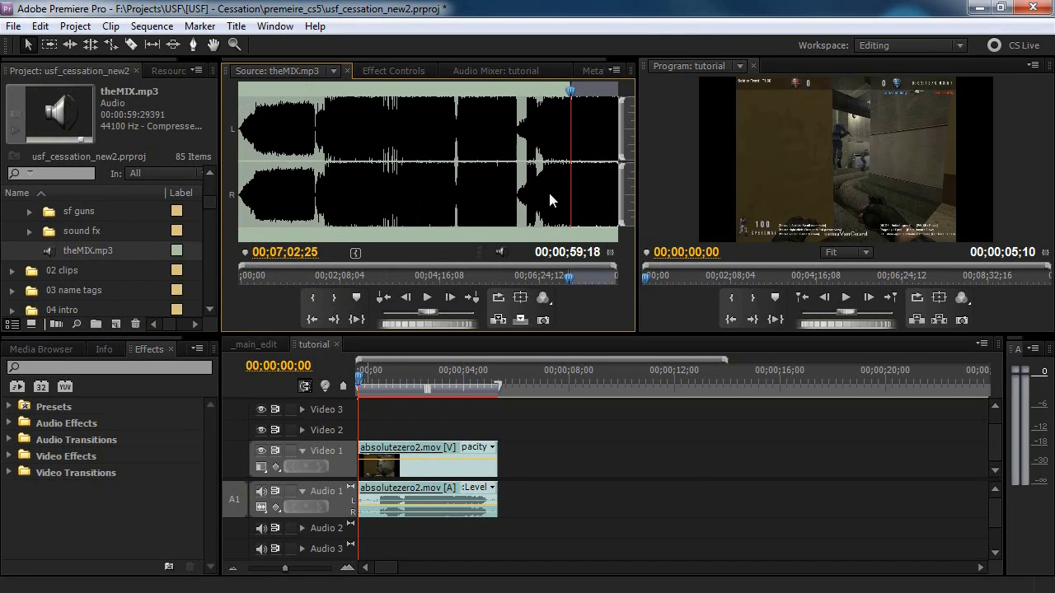
left_click_drag(503, 251, 356, 536)
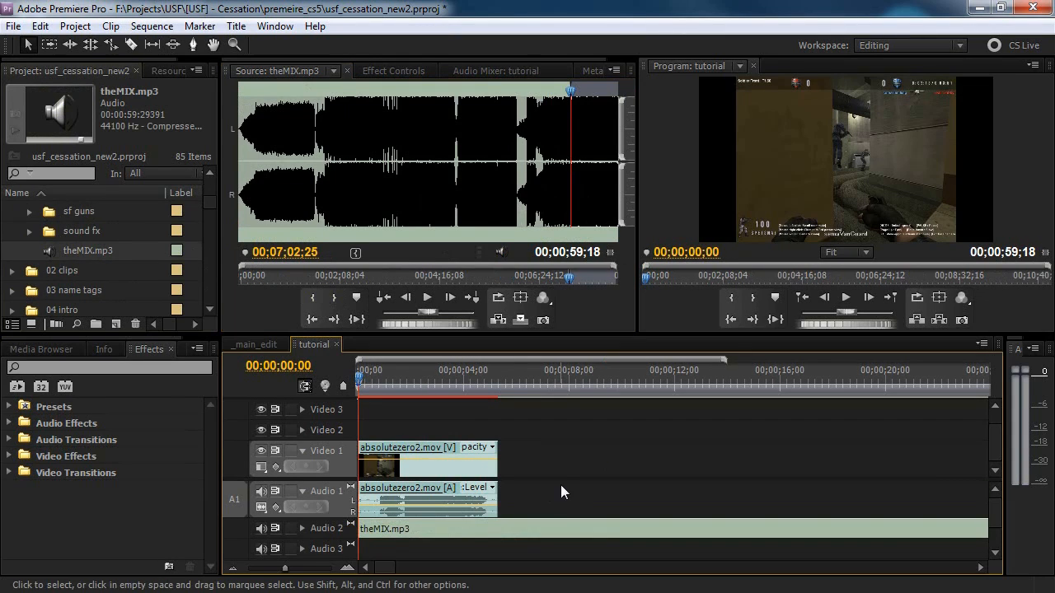
- Expand the Audio 2 track and trim about 22 frames off the beginning of theMIX.mp3, keeping it at the sequence start
left_click(304, 528)
left_click(642, 458)
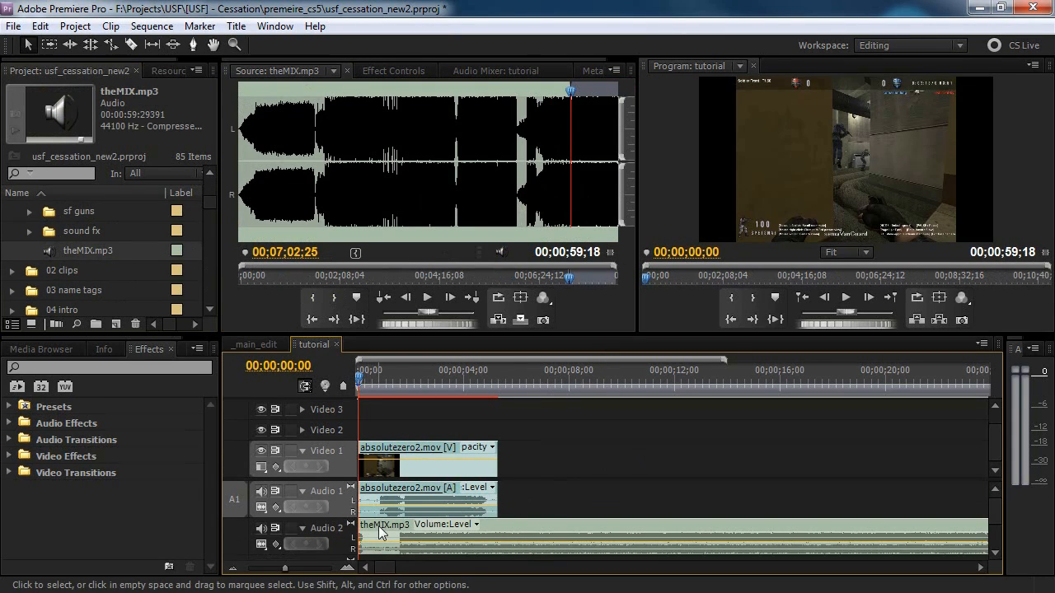
left_click_drag(361, 531, 384, 532)
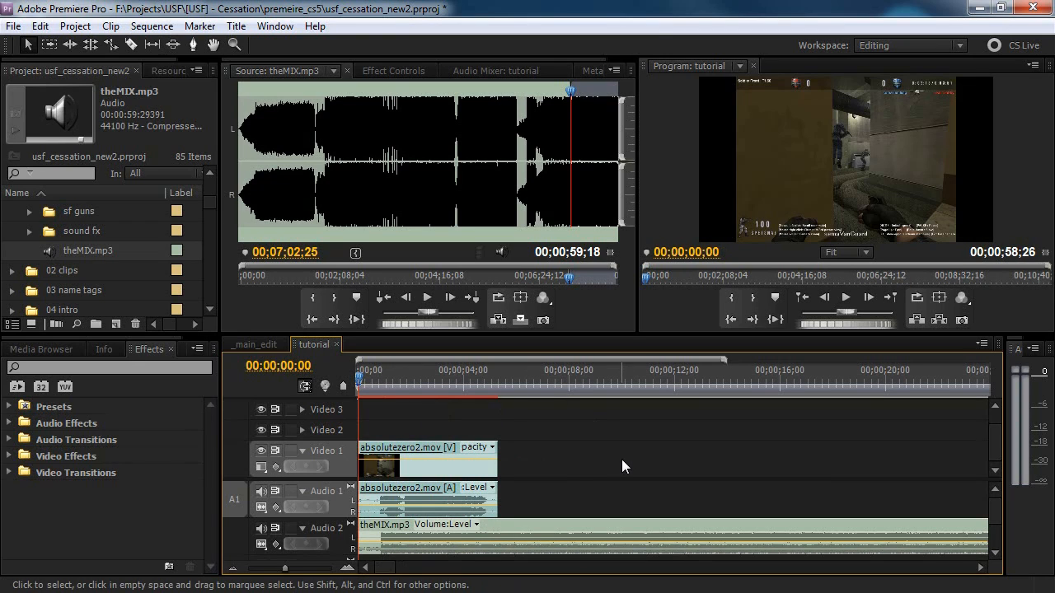
- Play the sequence from near its start to the end of the first clip to check the footage against the music
left_click(377, 381)
key("space")
left_click(371, 376)
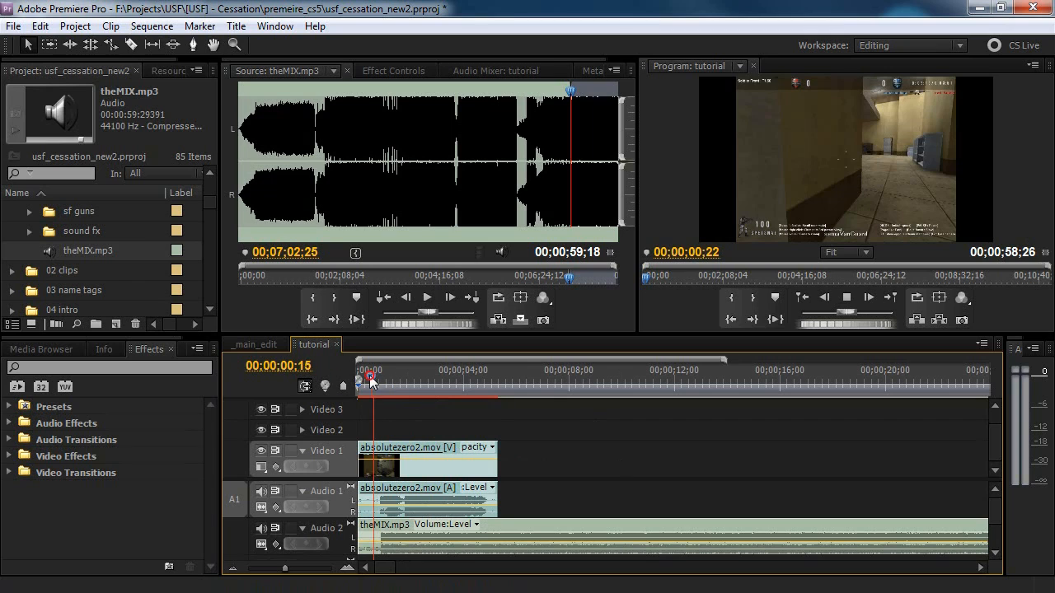
key("space")
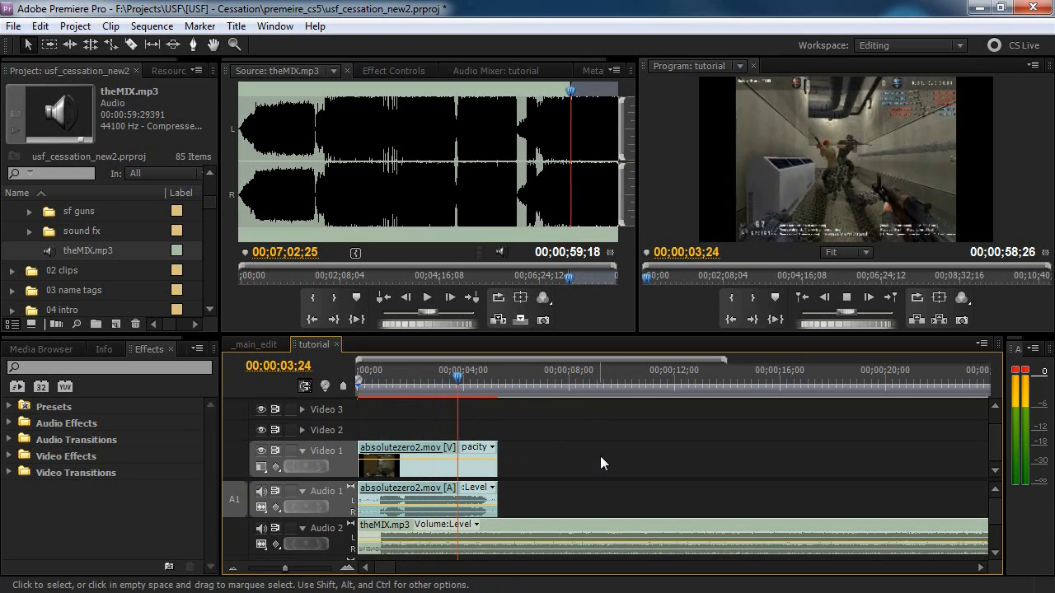
key("space")
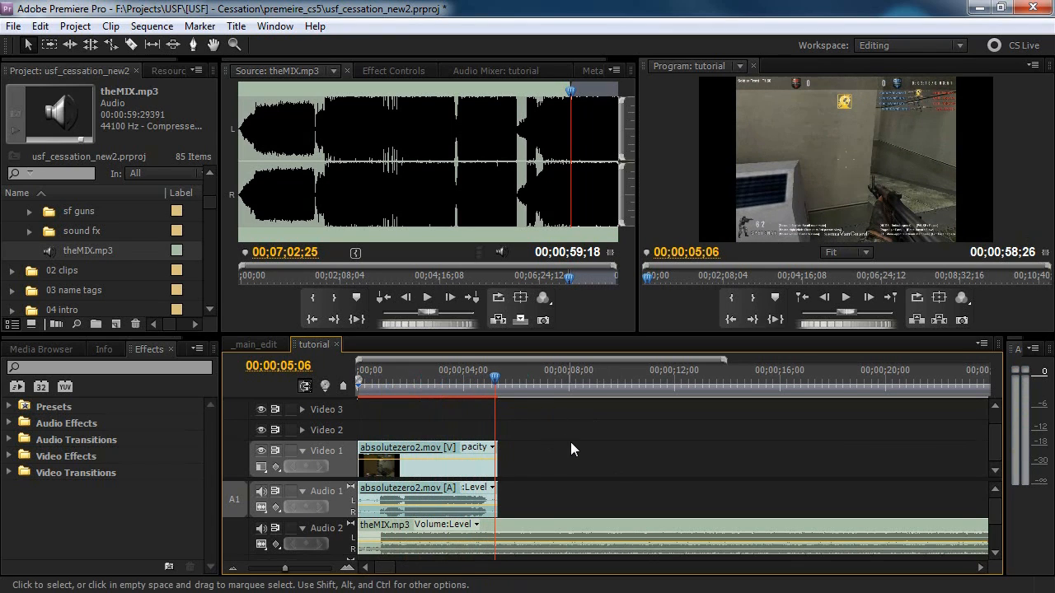
- Add sauce.mov from the 07 raws bin to Video 1 and Audio 1 at about 9 seconds, leaving a gap after absolutezero2.mov
key("minus")
key("minus")
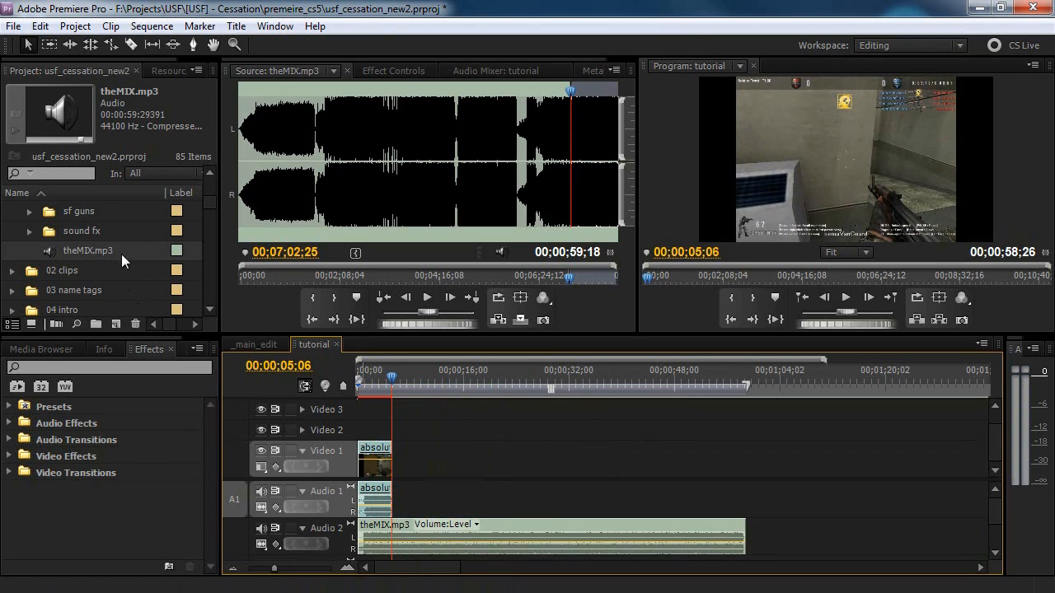
scroll(34, 247, "down", 6)
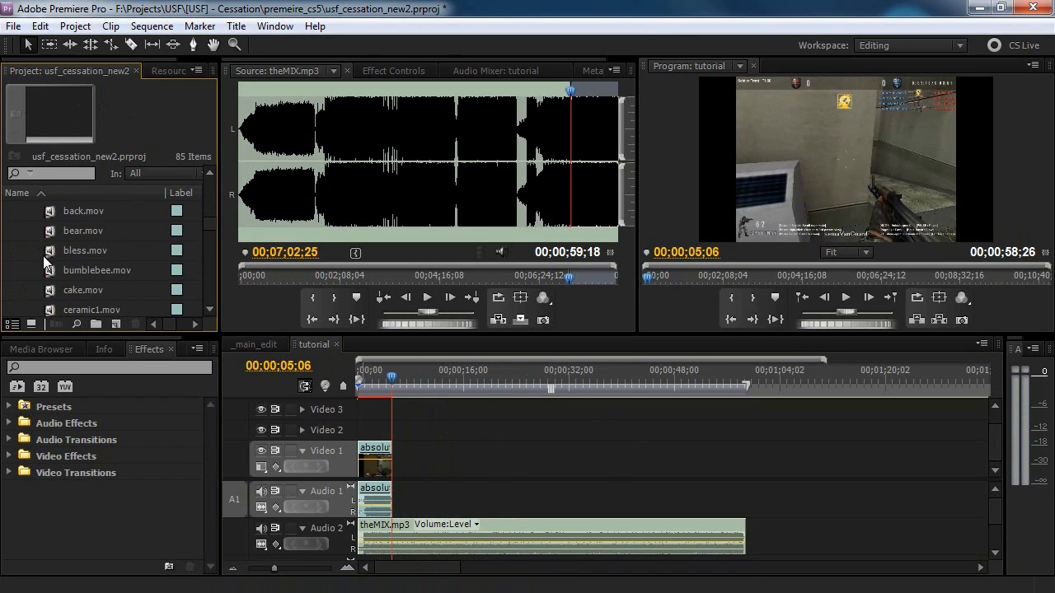
left_click(53, 271)
scroll(53, 281, "down", 5)
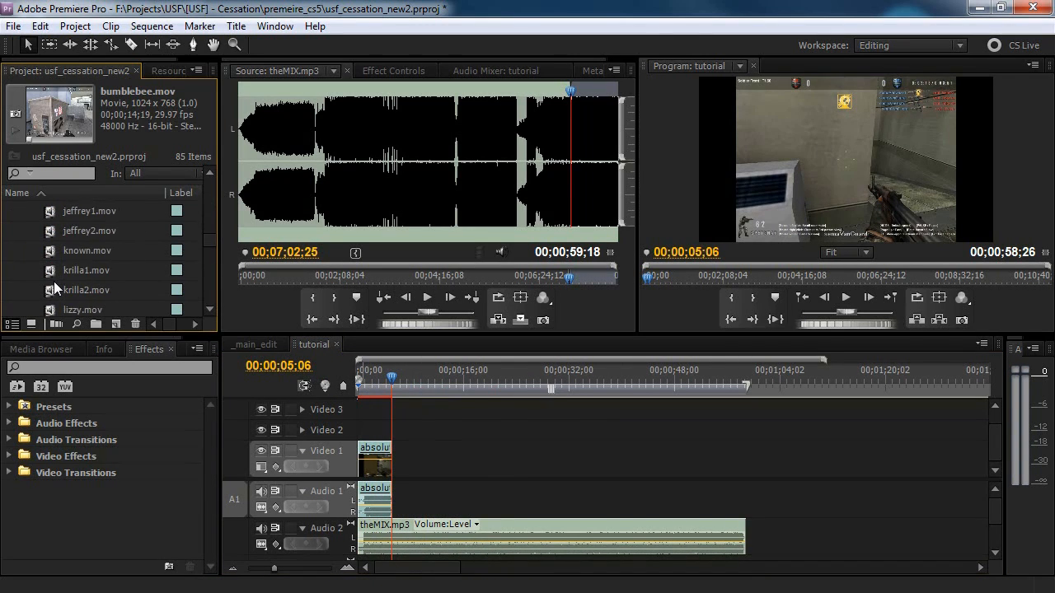
scroll(54, 281, "down", 5)
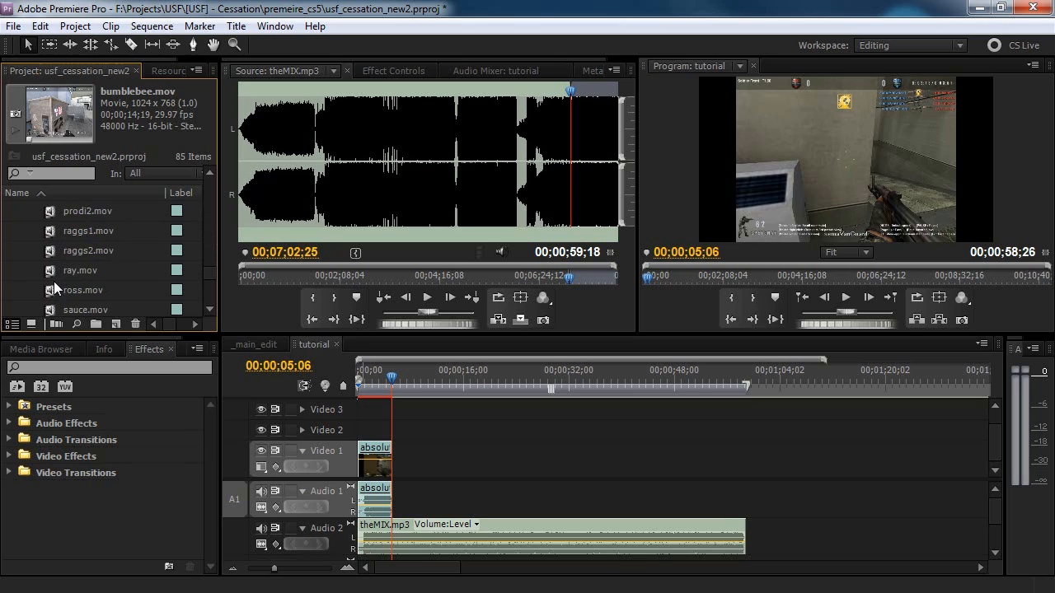
double_click(54, 281)
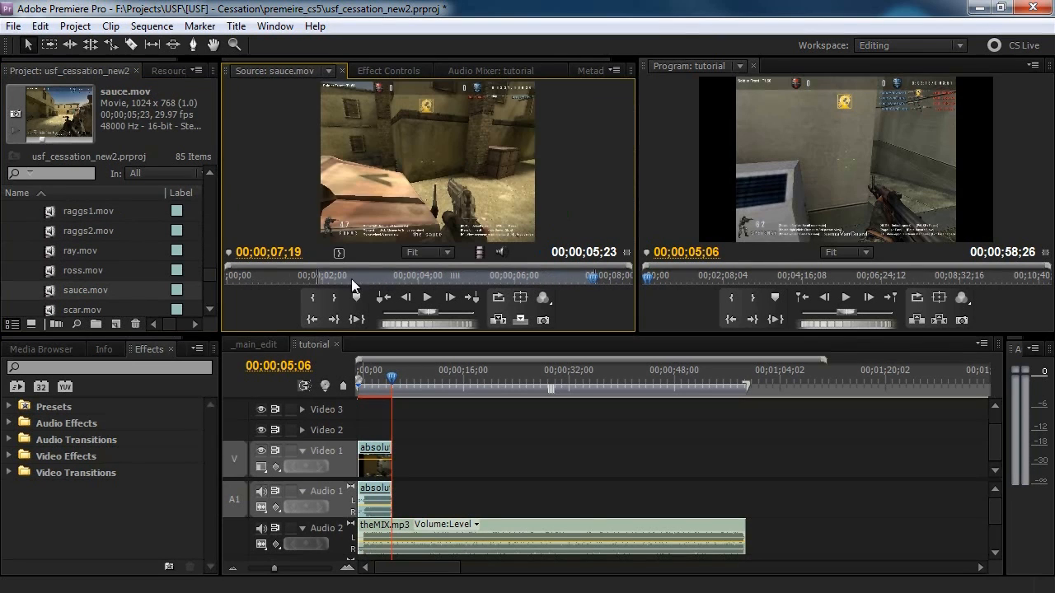
left_click_drag(480, 253, 425, 463)
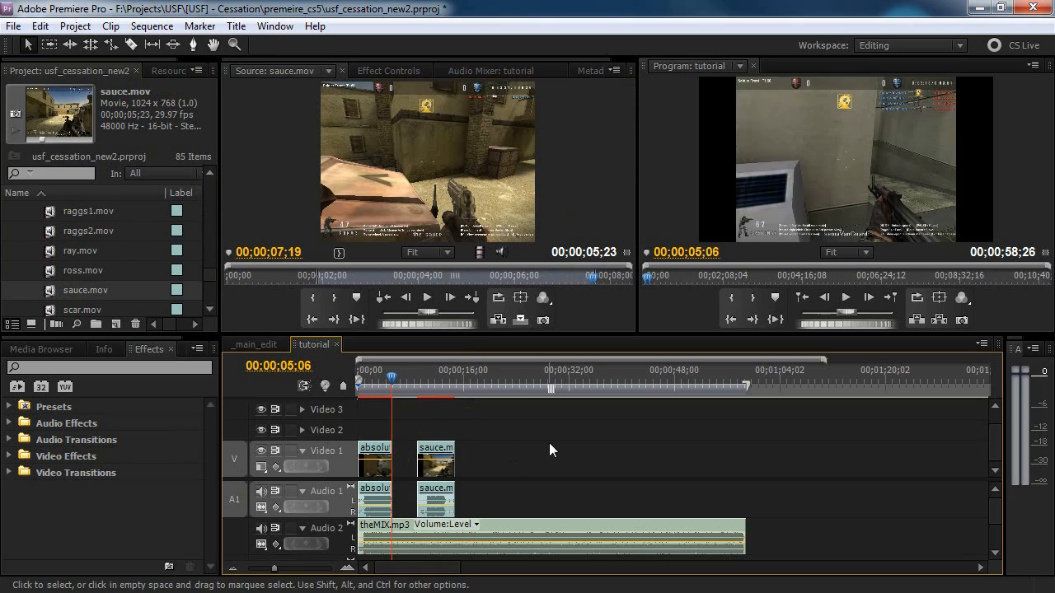
- Play the sequence from the gap after absolutezero2.mov into sauce.mov to check the timing against the music
left_click(395, 377)
left_click(405, 459)
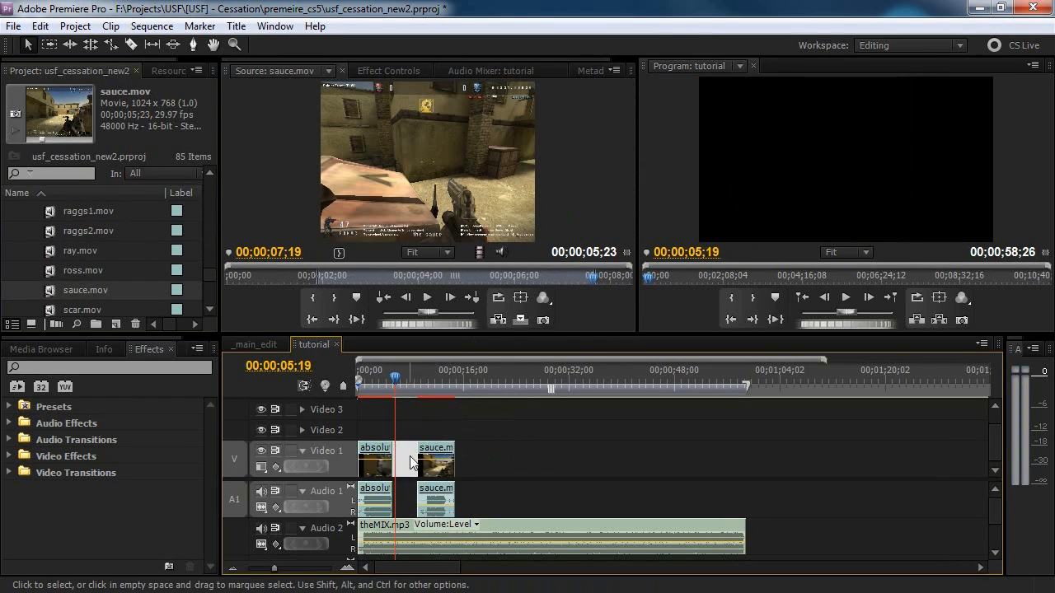
left_click(490, 464)
left_click(382, 380)
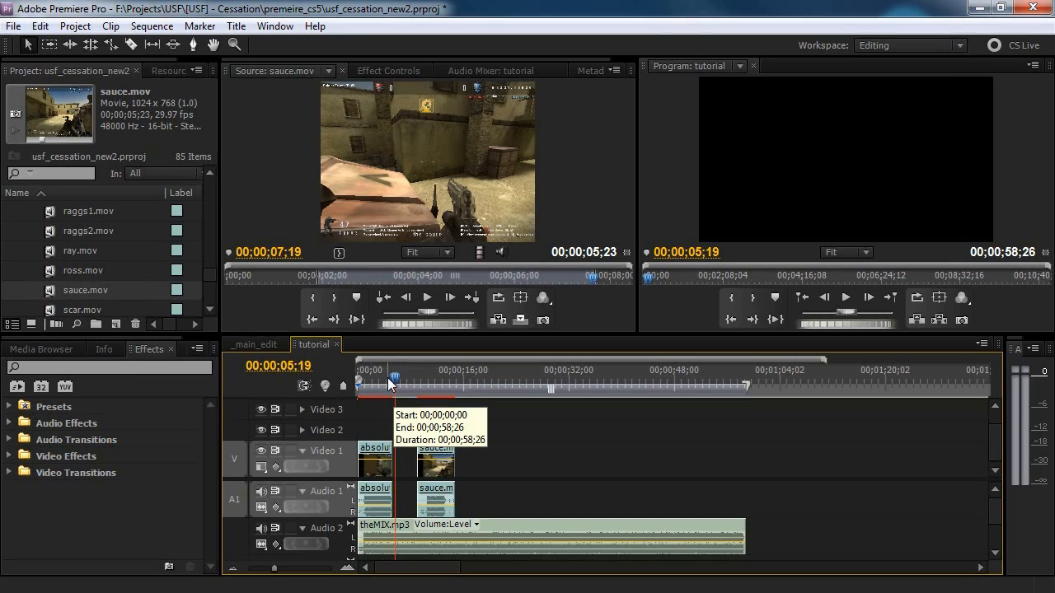
key("space")
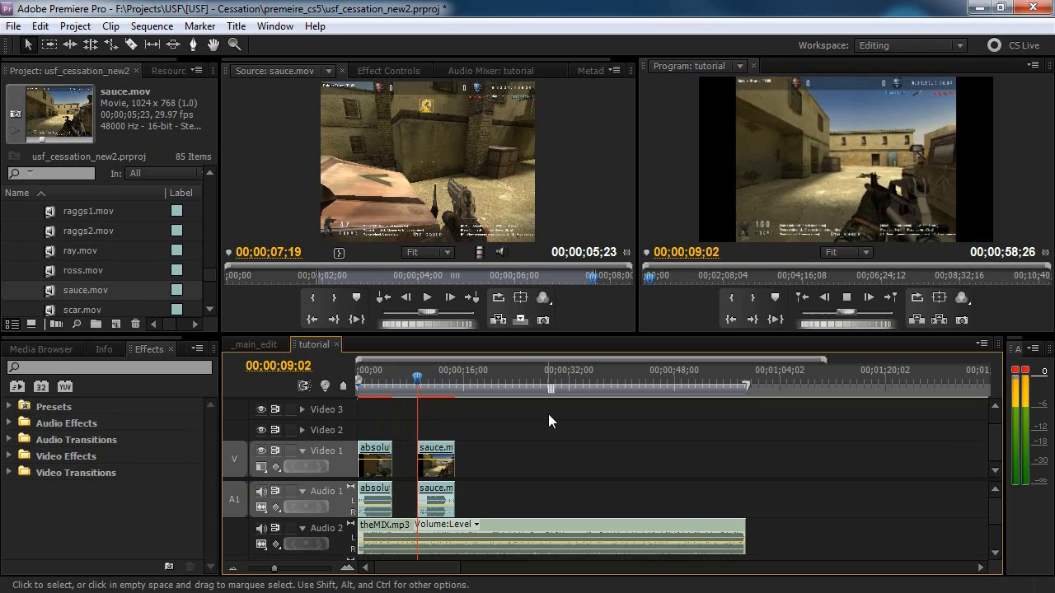
key("space")
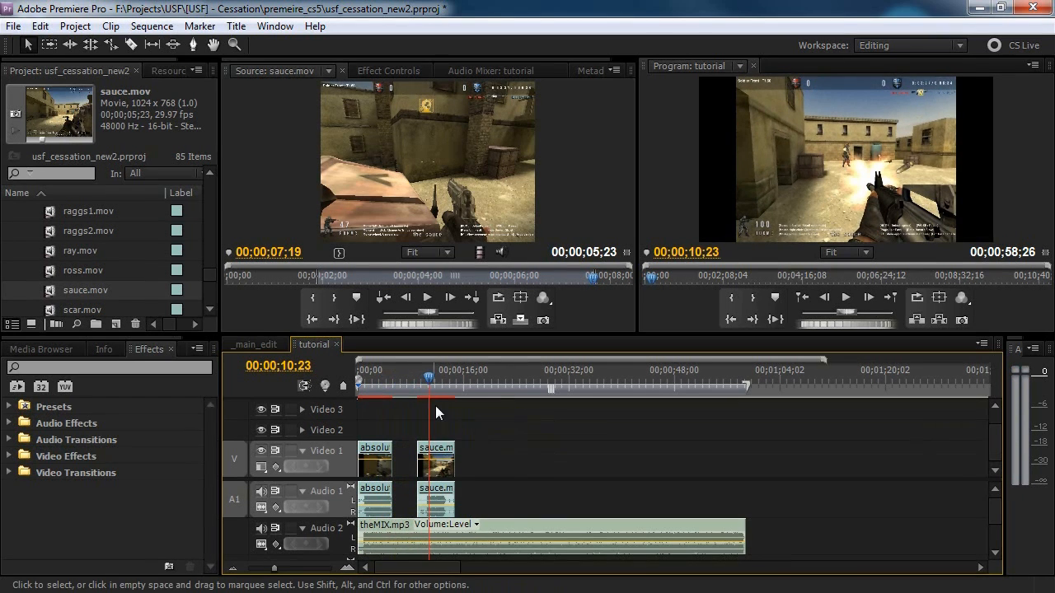
- Try to scale sauce.mov up in the program monitor so that it fills the width of the widescreen frame
left_click_drag(535, 445, 365, 438)
left_click(569, 443)
left_click(906, 198)
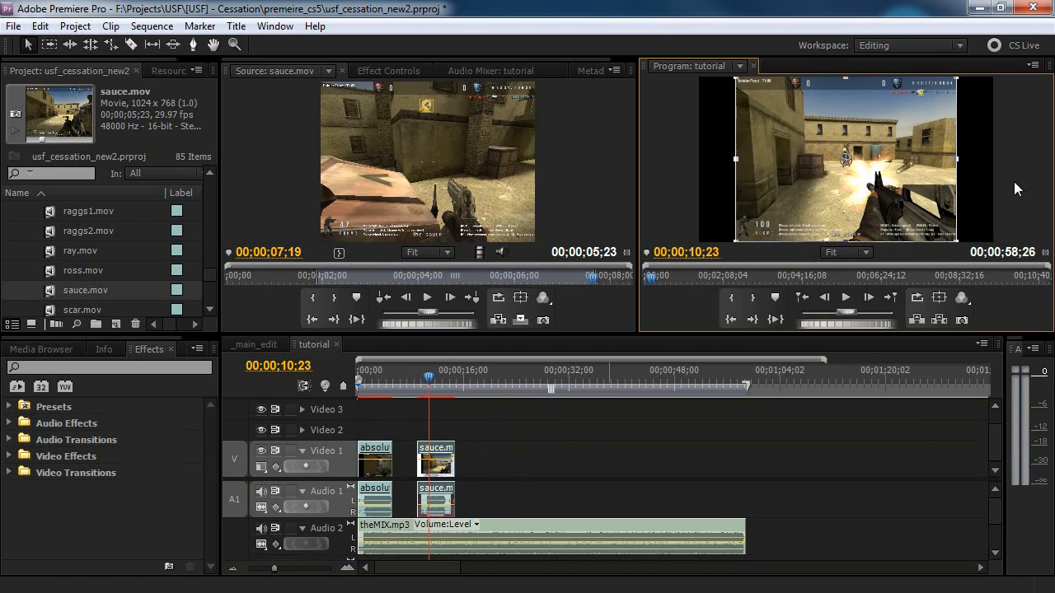
mouse_move(956, 157)
left_mouse_down()
mouse_move(992, 157)
mouse_move(963, 153)
mouse_move(956, 163)
left_mouse_up()
left_click(531, 479)
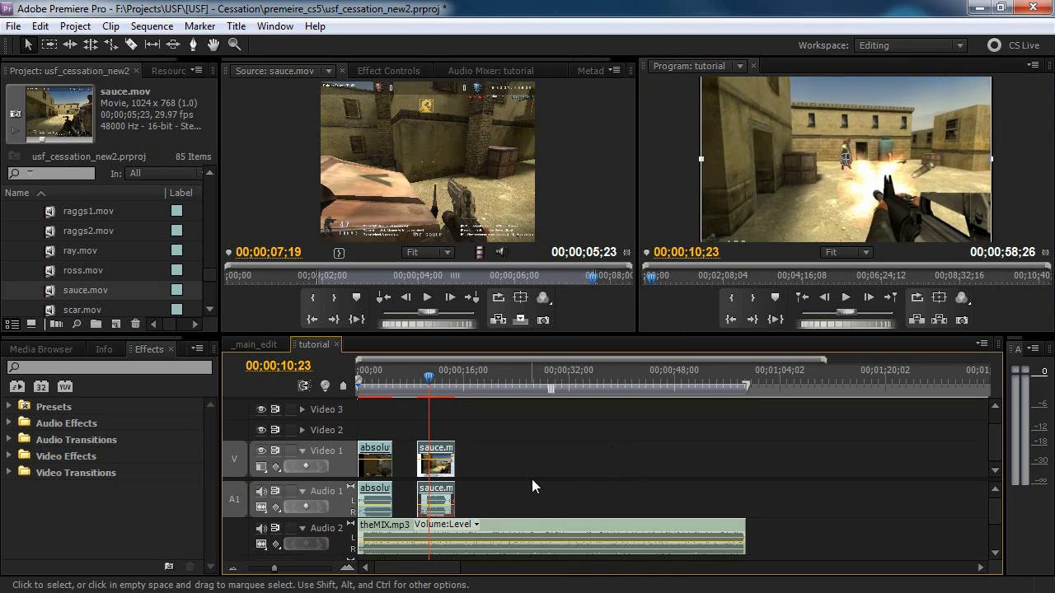
left_click(546, 456)
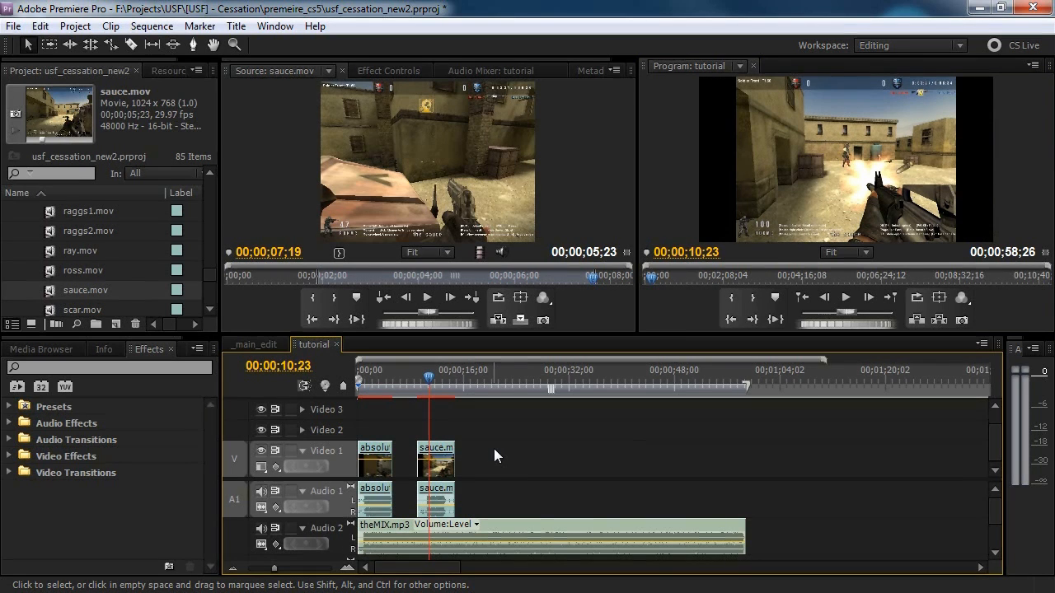
left_click_drag(494, 448, 408, 450)
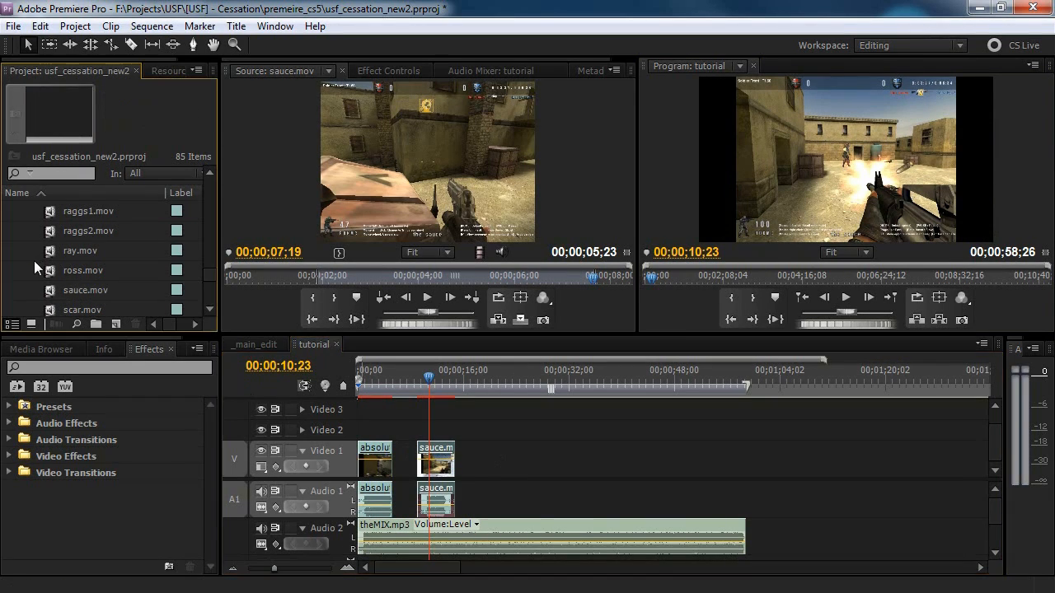
left_click(210, 283)
left_click(31, 290)
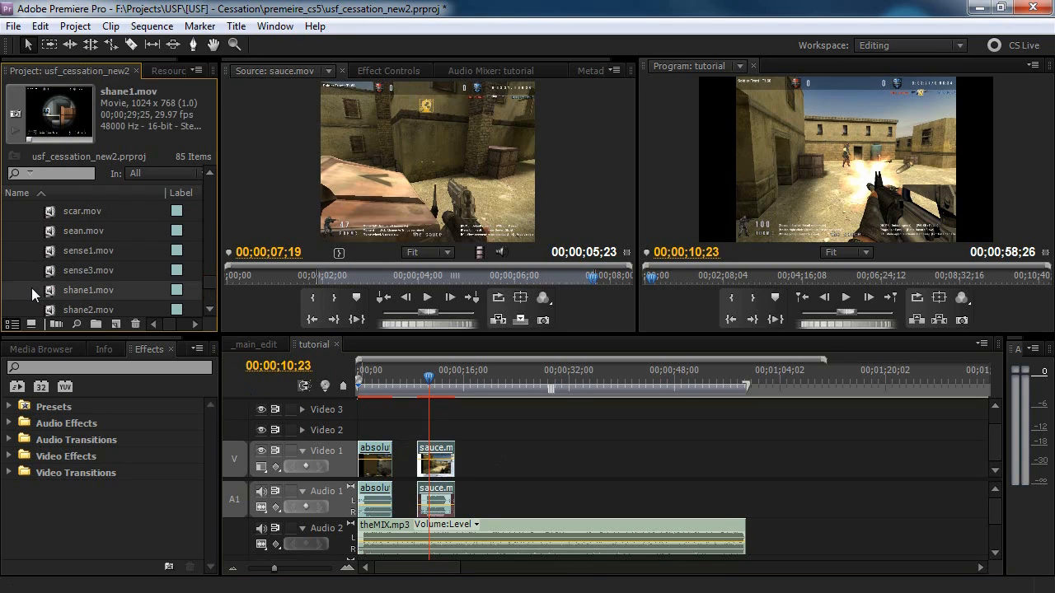
left_click(26, 288)
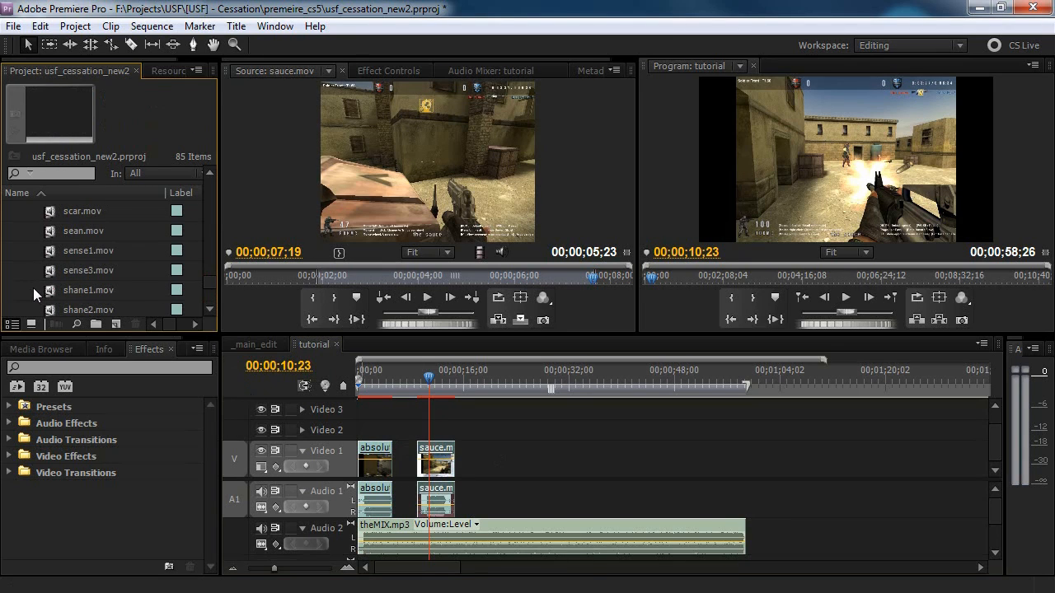
left_click(55, 289)
left_click(375, 420)
left_click_drag(496, 458, 375, 428)
left_click(376, 428)
left_click(379, 377)
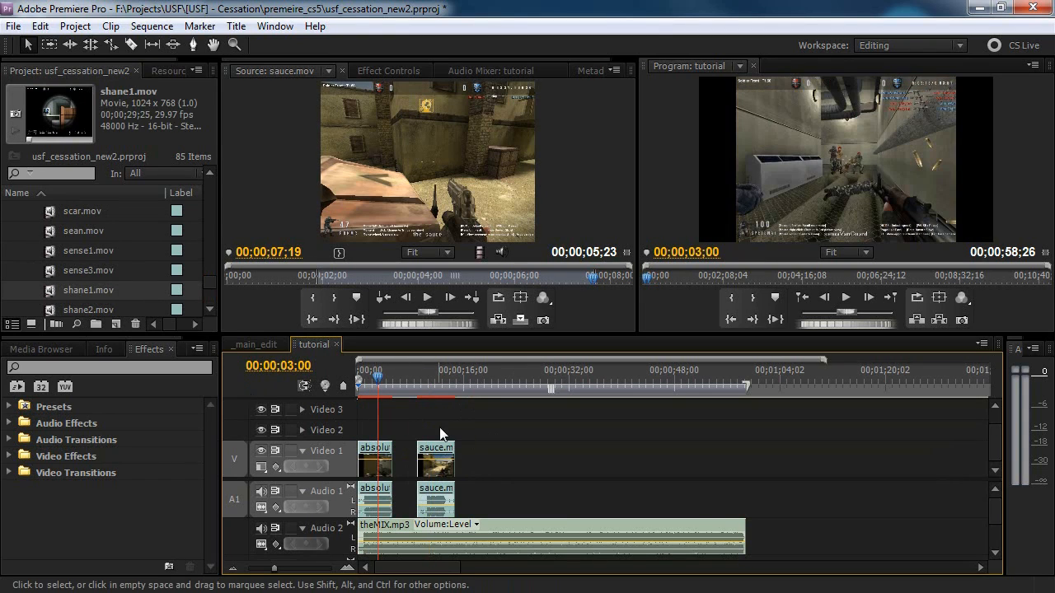
key("=")
key("=")
left_click(422, 453)
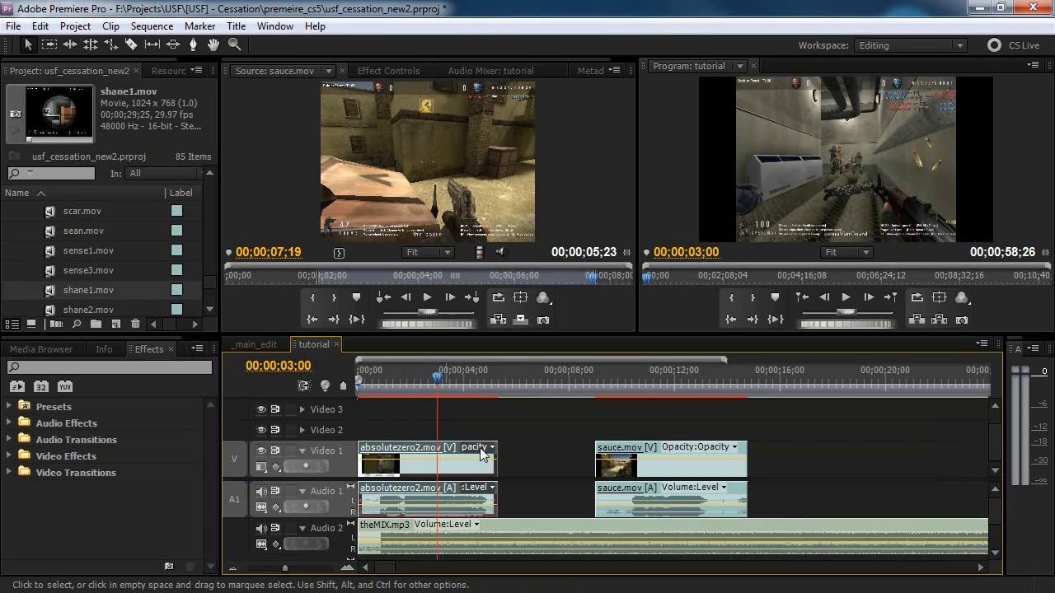
key("minus")
left_click_drag(406, 421, 498, 436)
left_click_drag(606, 426, 416, 426)
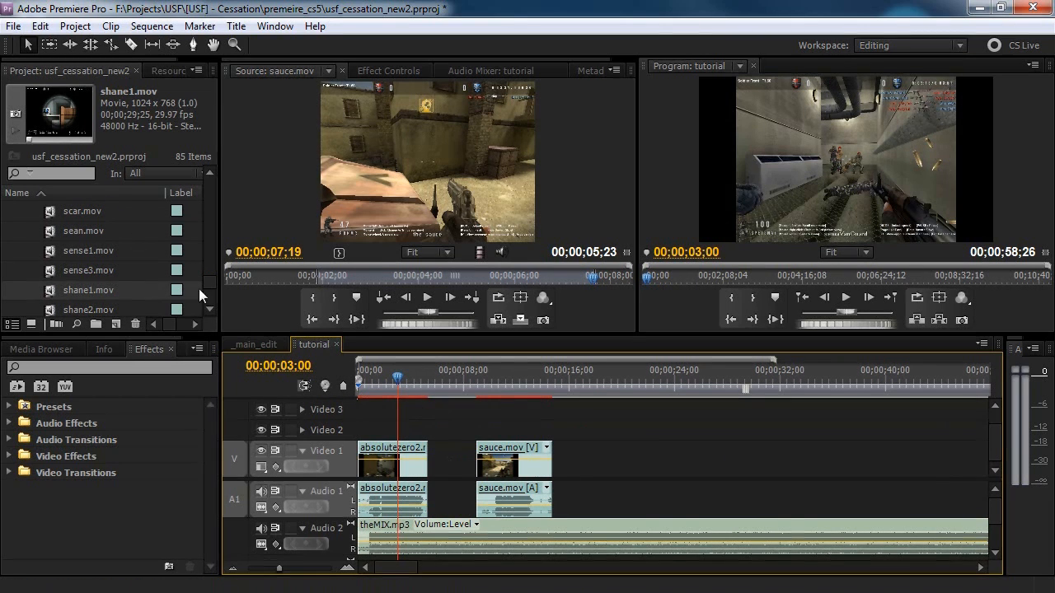
- Find absolutezero2.mov in the raws bin, reveal its source file in Windows Explorer, and switch to After Effects
left_click(37, 279)
scroll(34, 278, "up", 7)
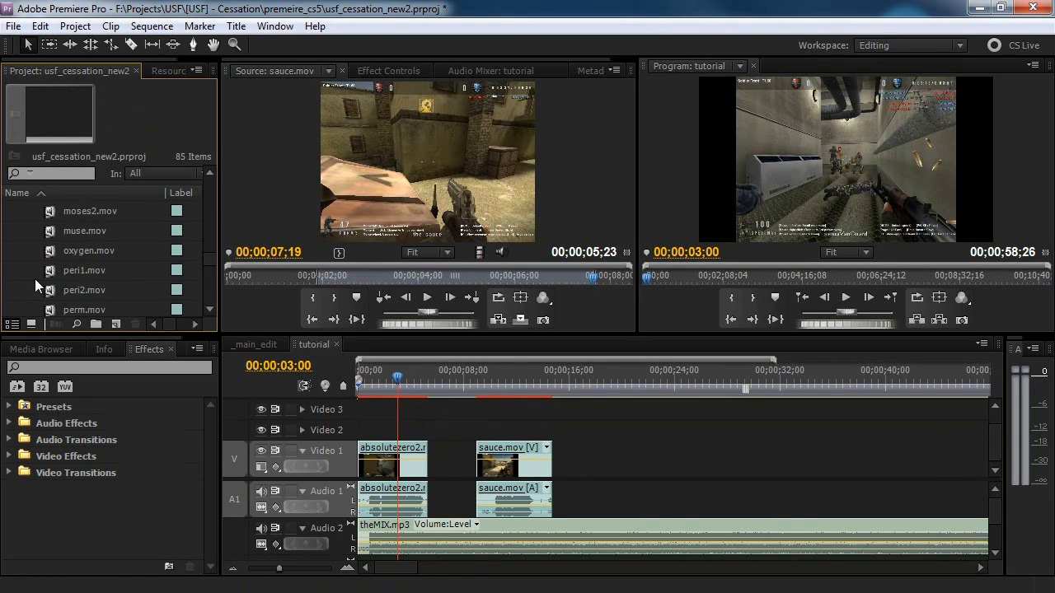
scroll(35, 279, "up", 10)
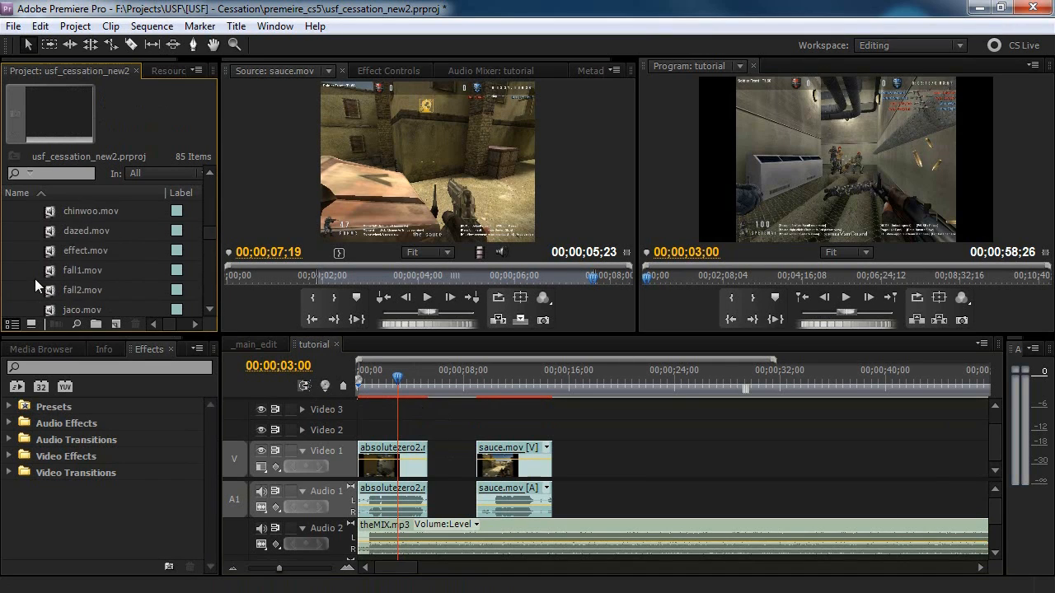
scroll(34, 278, "up", 5)
scroll(54, 260, "down", 3)
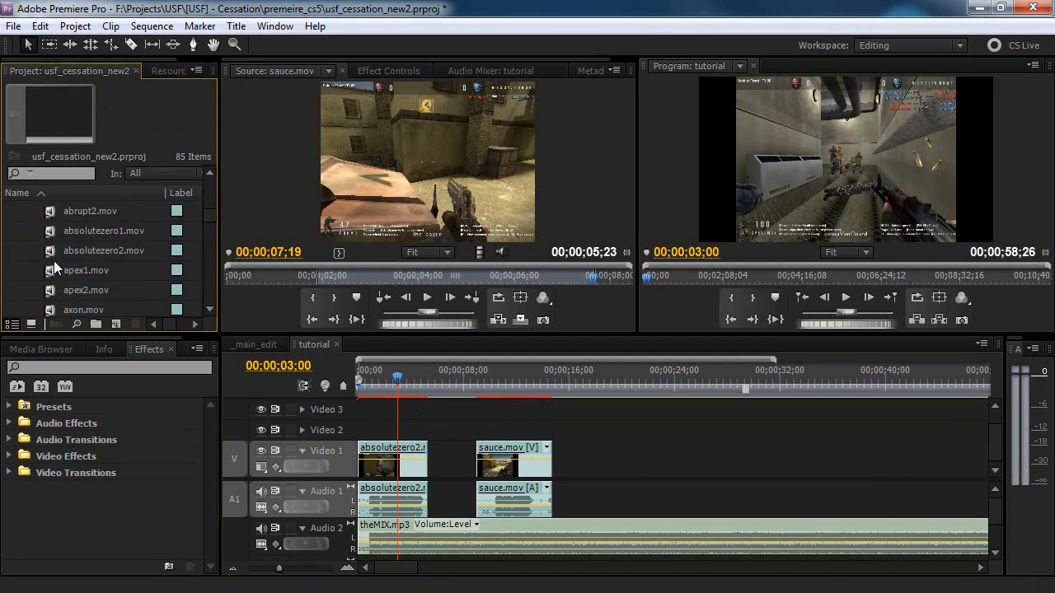
left_click(50, 250)
right_click(50, 250)
left_click(138, 210)
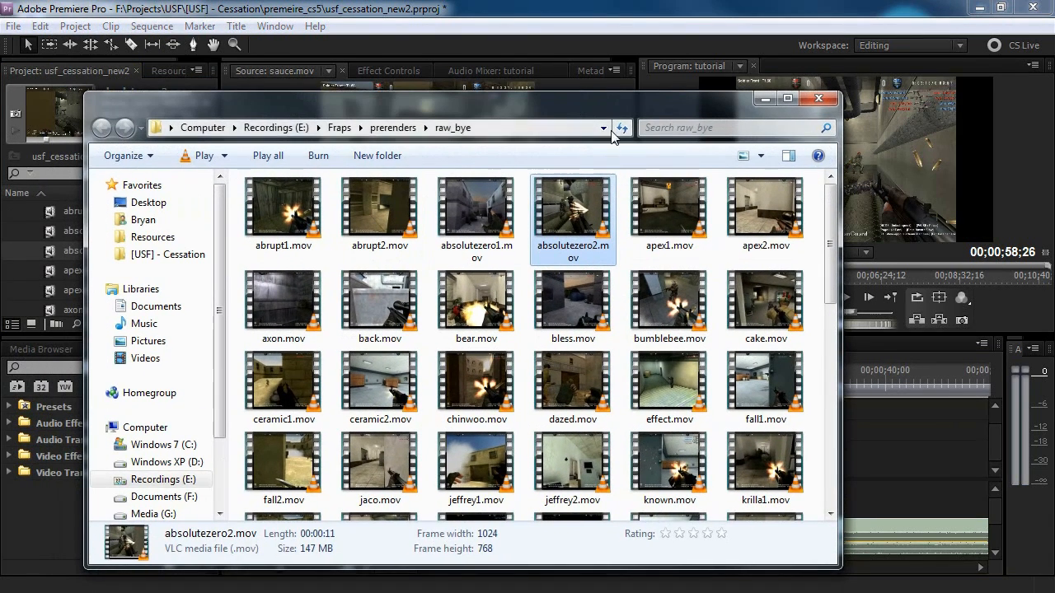
left_click_drag(596, 111, 0, 95)
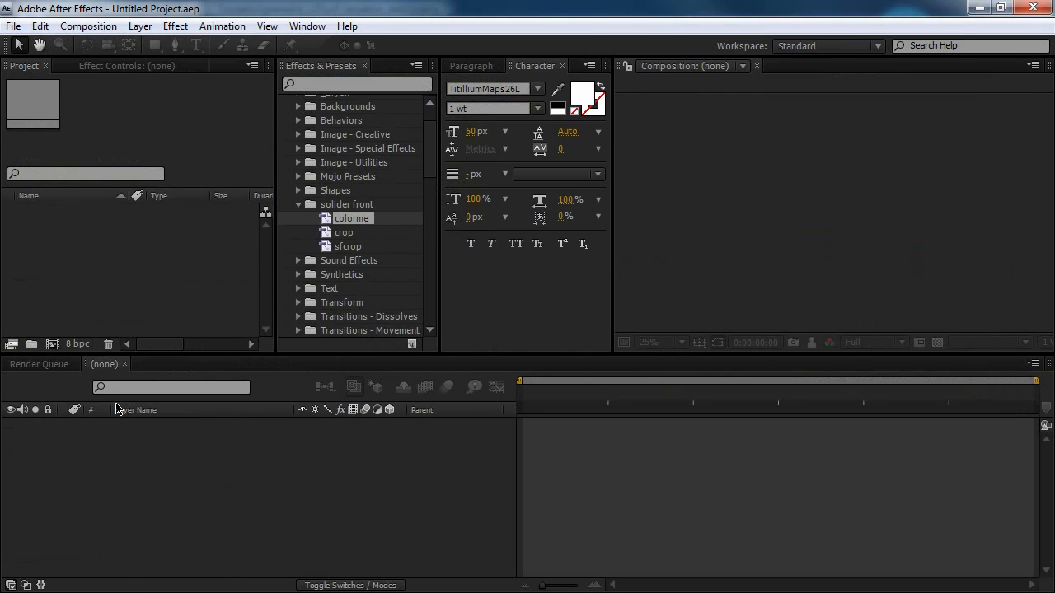
- Collapse the solider front folder and the Animation Presets category in the effects list
left_click(299, 205)
scroll(329, 228, "up", 2)
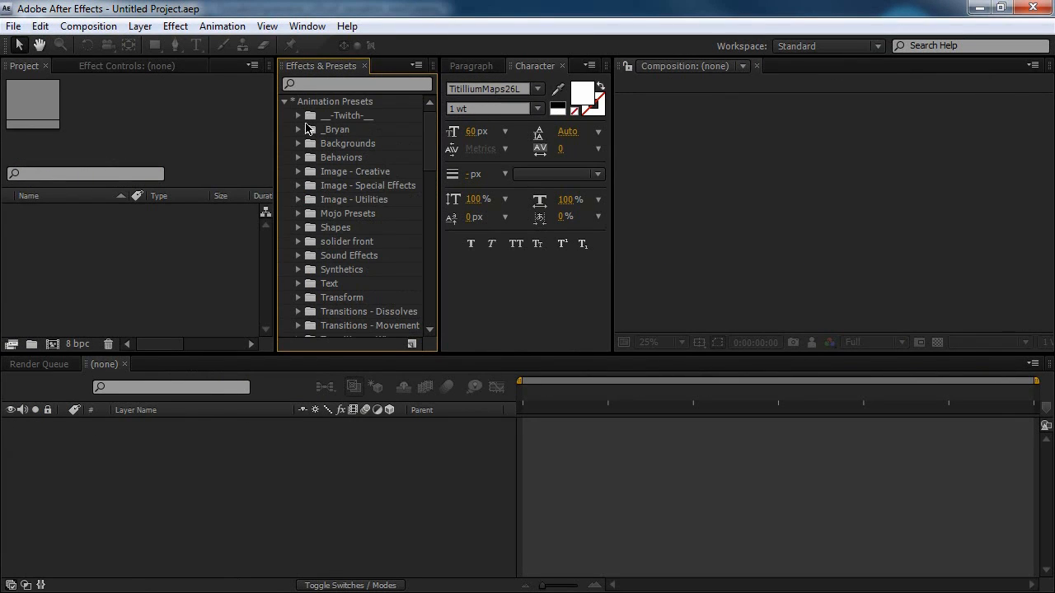
left_click(288, 102)
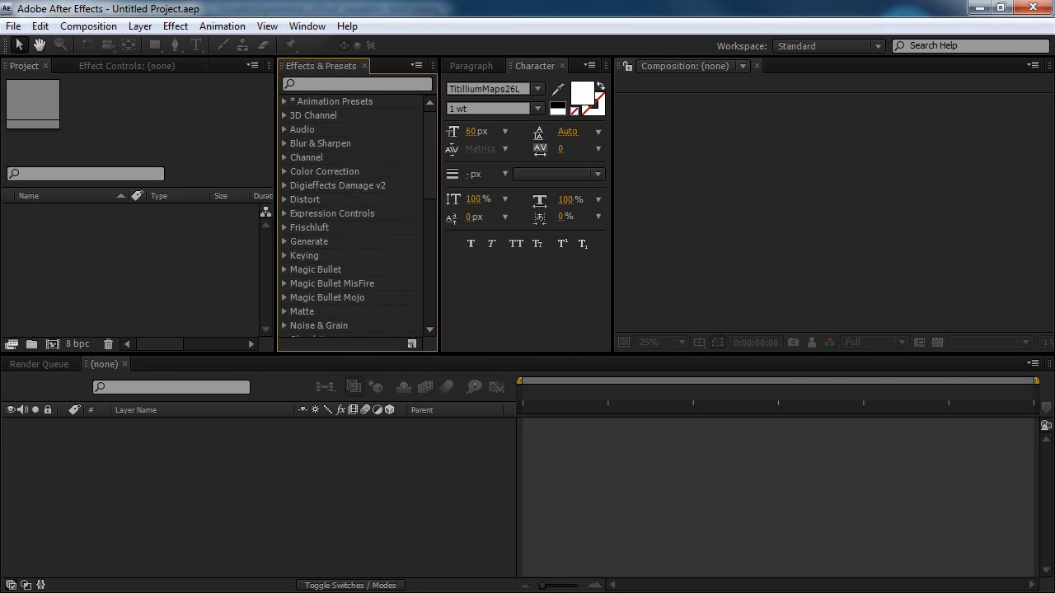
- Import absolutezero2.mov from the raw_bye folder into the After Effects project and create a composition from it
left_click_drag(579, 592, 886, 135)
left_click_drag(794, 237, 96, 253)
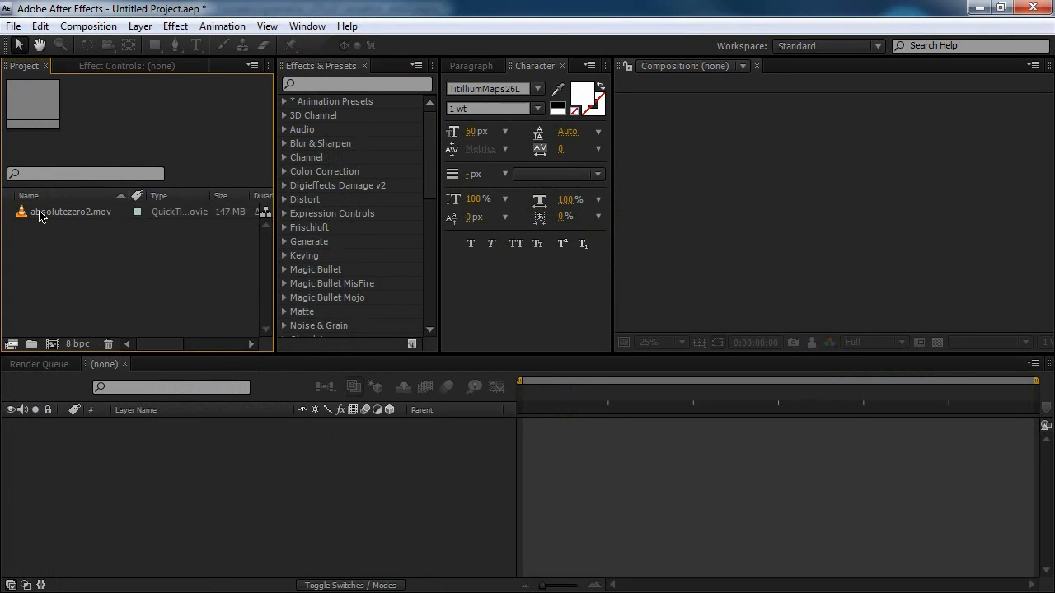
left_click(39, 214)
left_click_drag(22, 213, 51, 343)
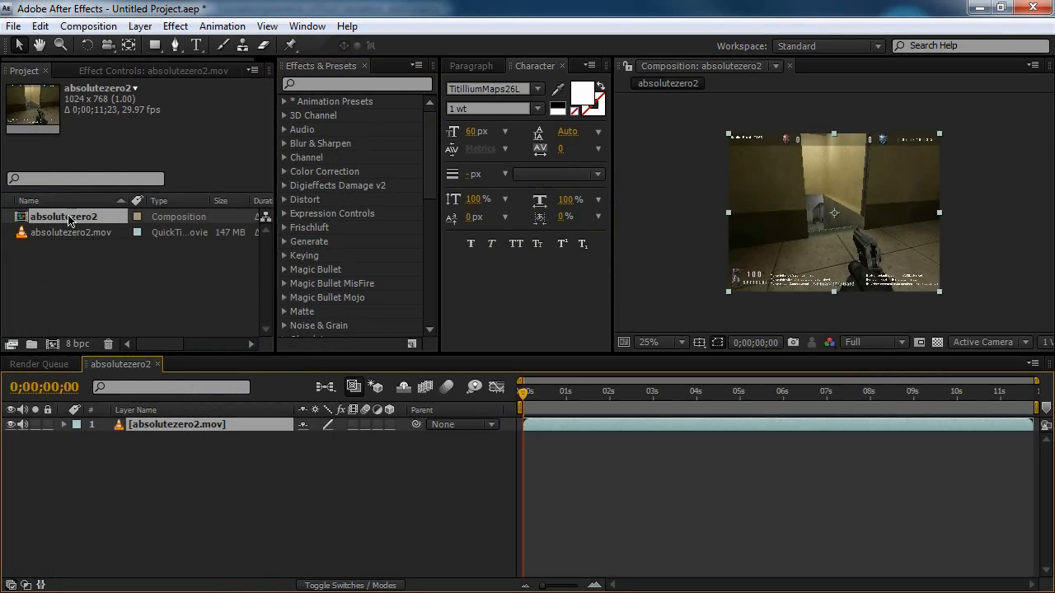
- Compare the details of the absolutezero2 footage and composition, and set the composition to the HDV/HDTV 720 29.97 preset
left_click(73, 233)
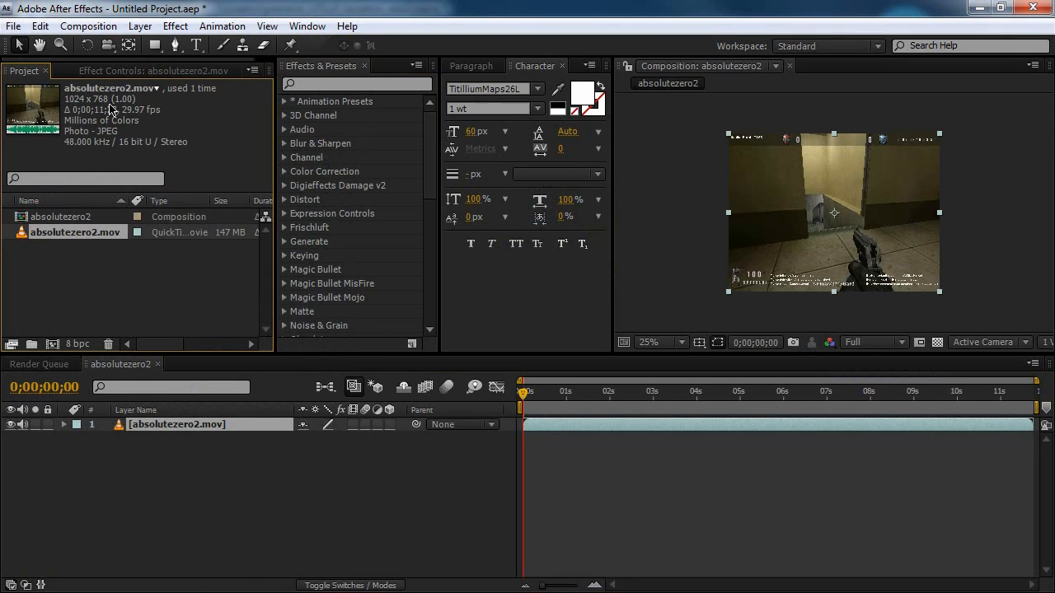
left_click(60, 217)
left_click(74, 232)
left_click(61, 219)
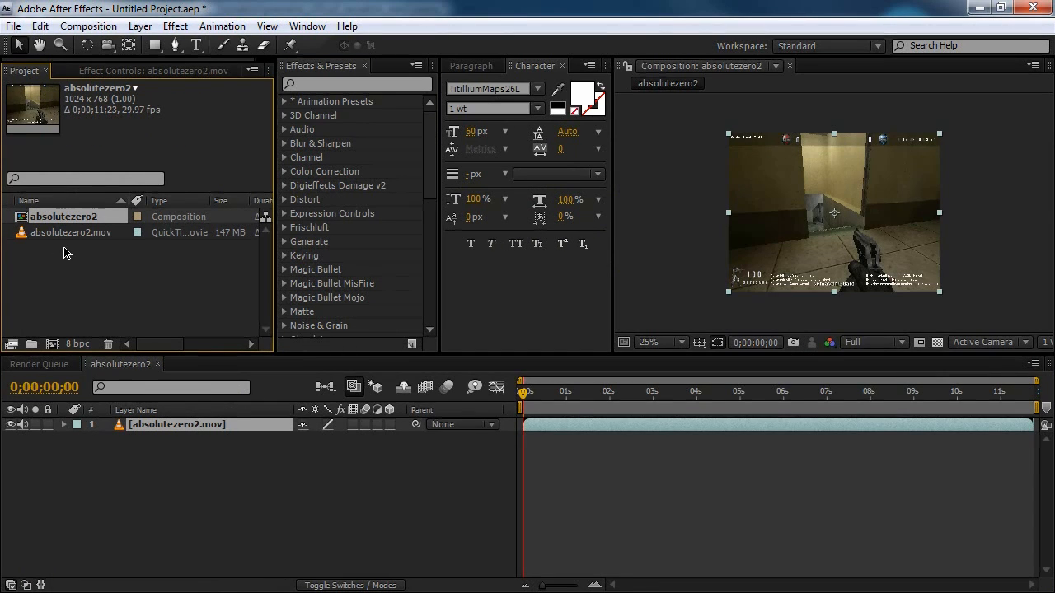
left_click(88, 25)
left_click(136, 72)
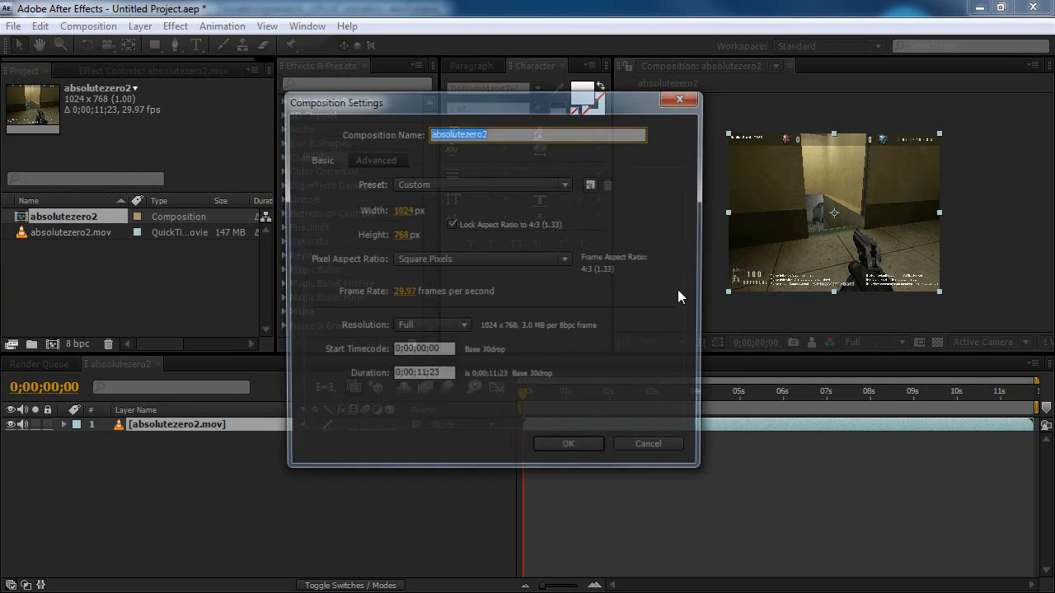
left_click(432, 188)
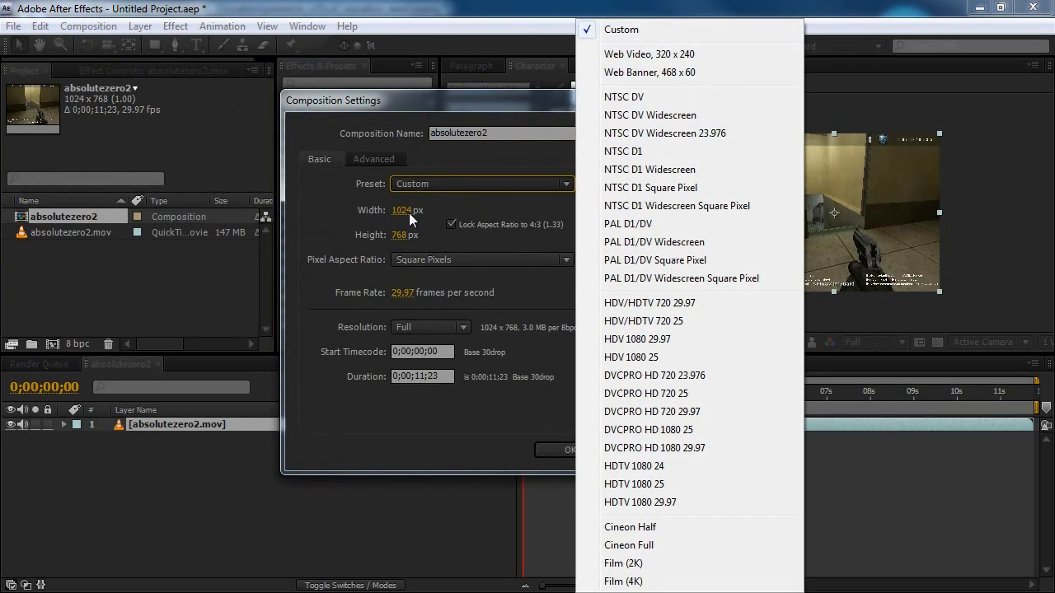
left_click(626, 302)
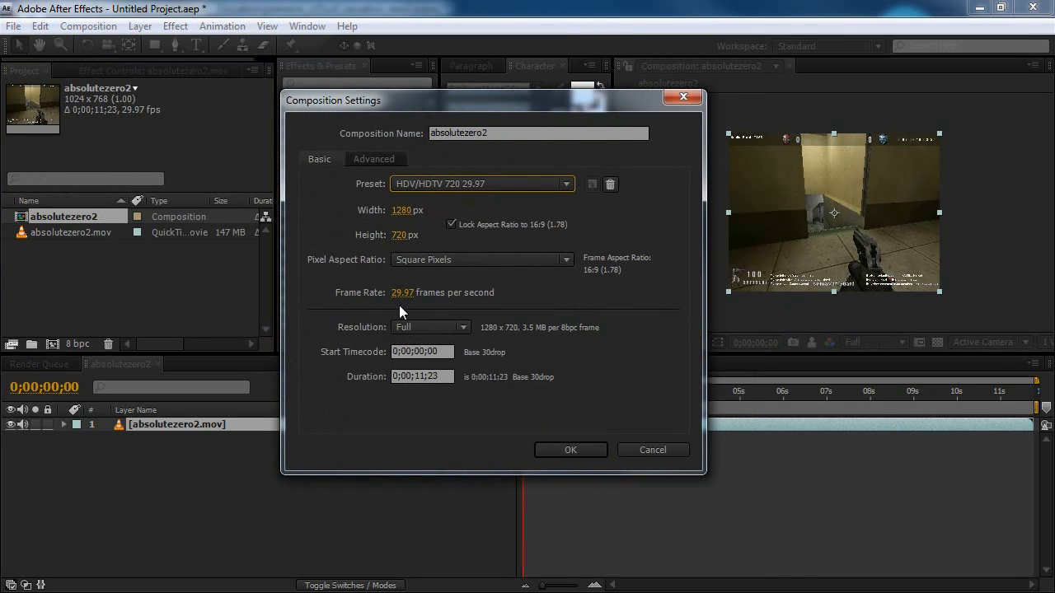
left_click(567, 450)
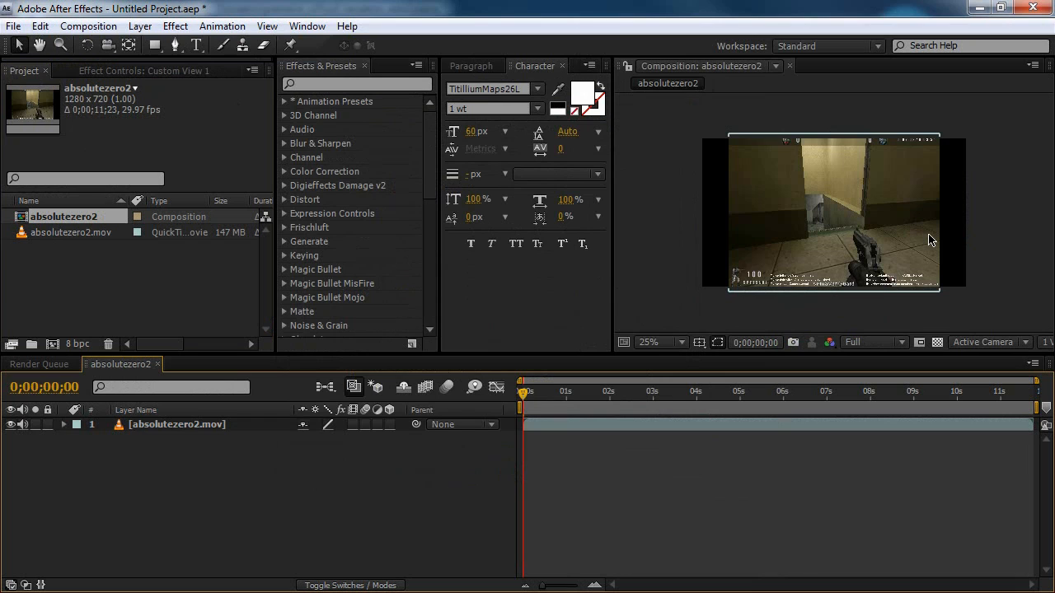
- Fit the absolutezero2.mov layer to the composition width
left_click(774, 201)
right_click(775, 200)
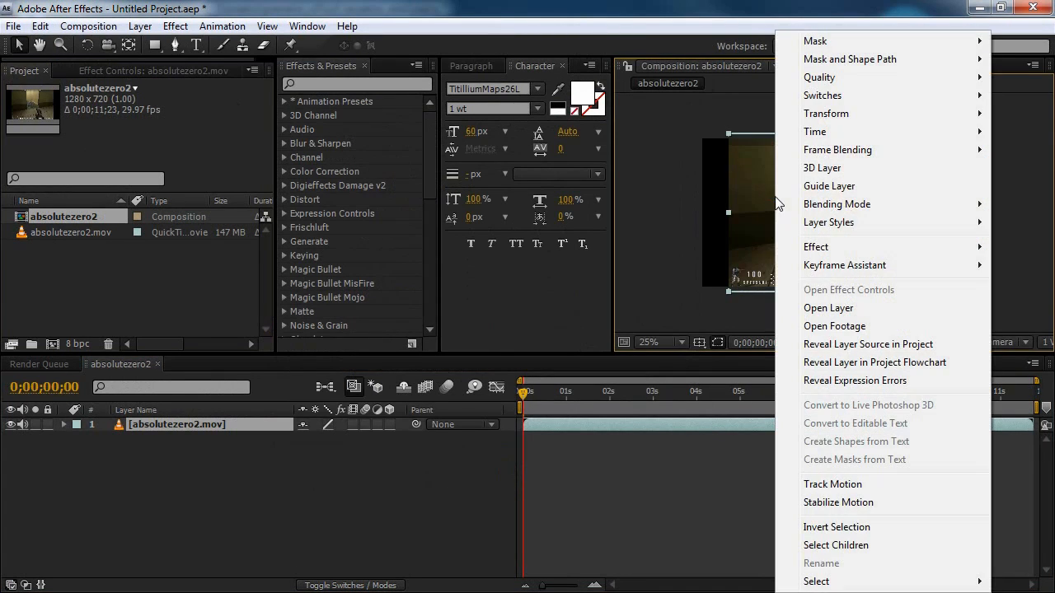
mouse_move(849, 119)
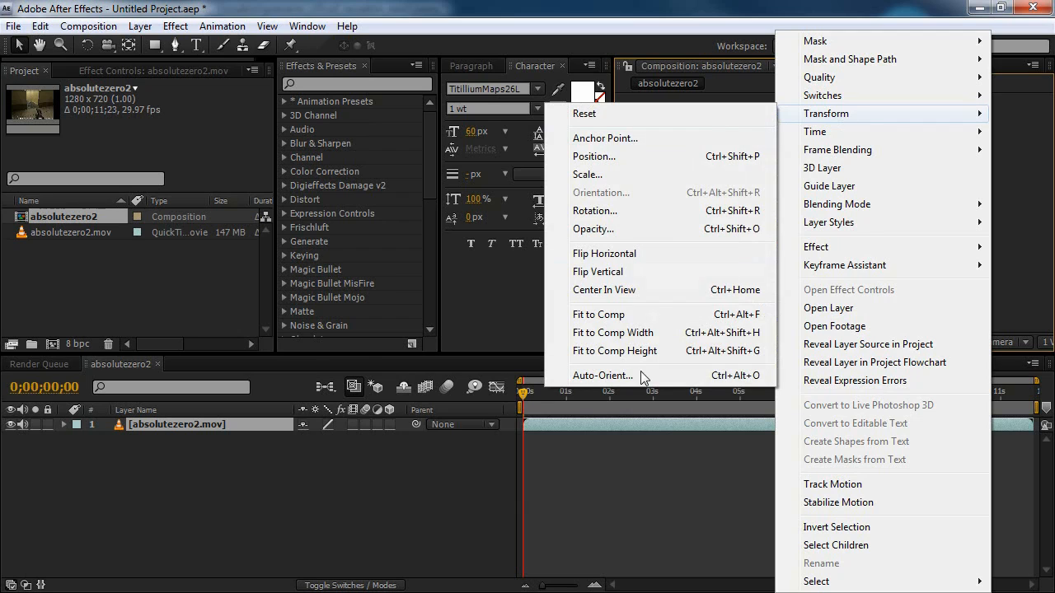
left_click(641, 334)
left_click(750, 508)
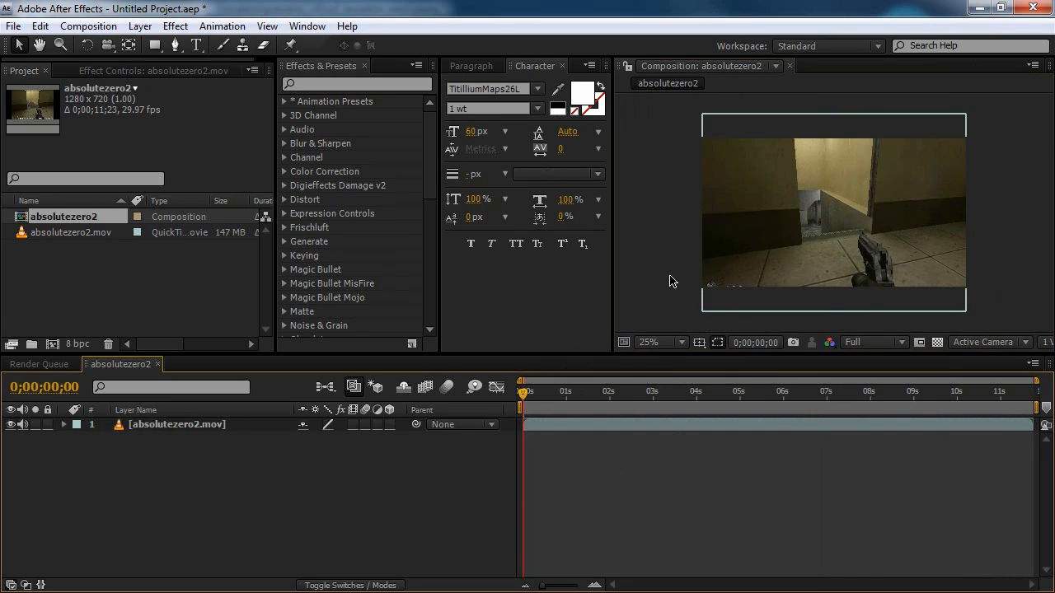
- Examine the cropped framing of the clip at 0;00;07;03 in the maximized composition view at 50% magnification
left_click(835, 290)
left_click(1011, 288)
left_click(865, 394)
left_click_drag(876, 392, 830, 395)
key("grave")
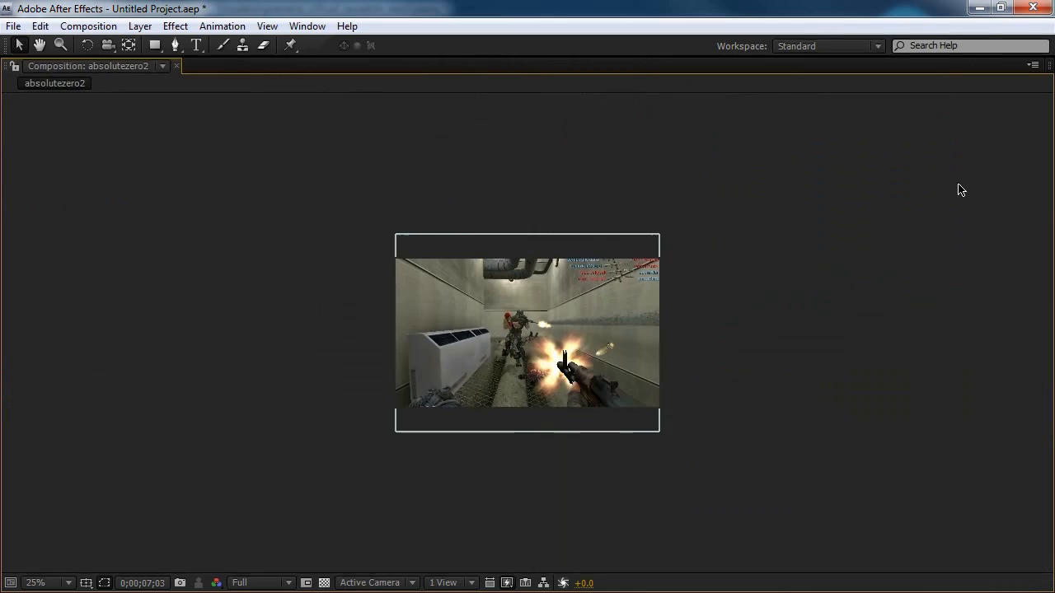
key("period")
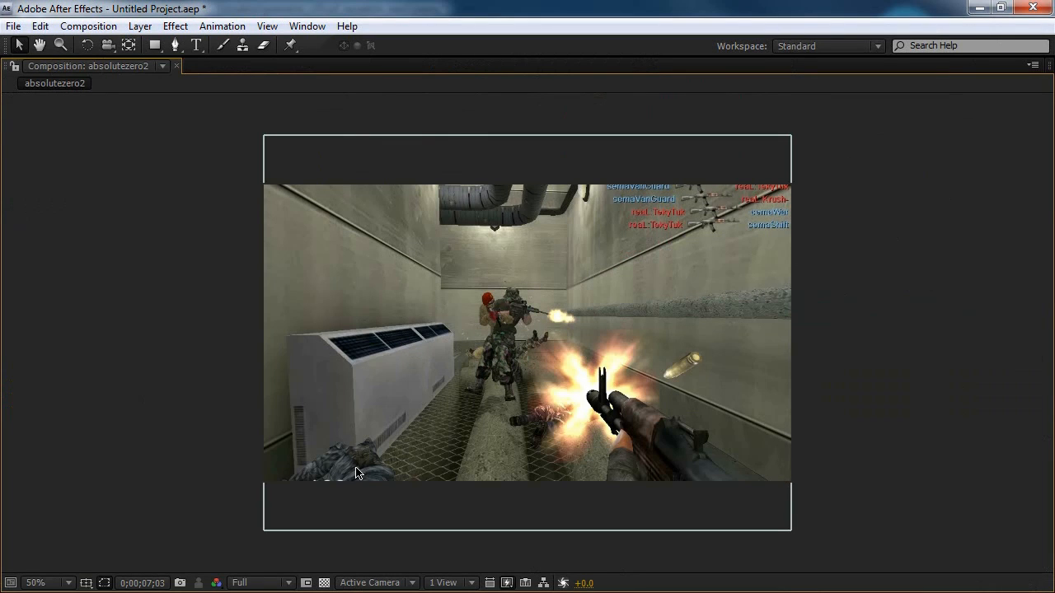
key("grave")
key("comma")
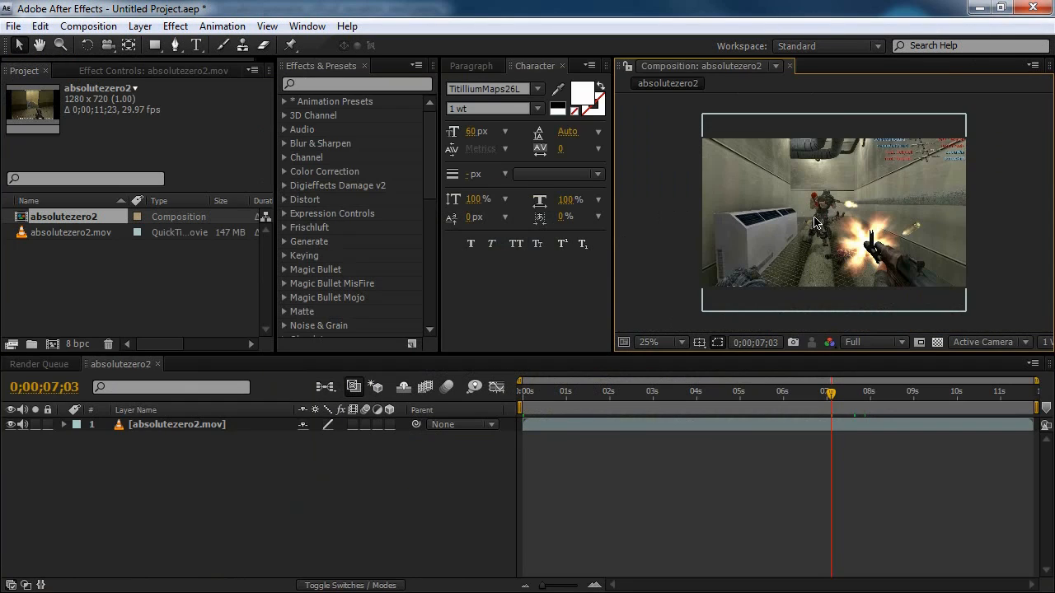
- Reveal the absolutezero2.mov layer's position and scale, unlink the scale proportions, and set its vertical scale to 116%
left_click(183, 429)
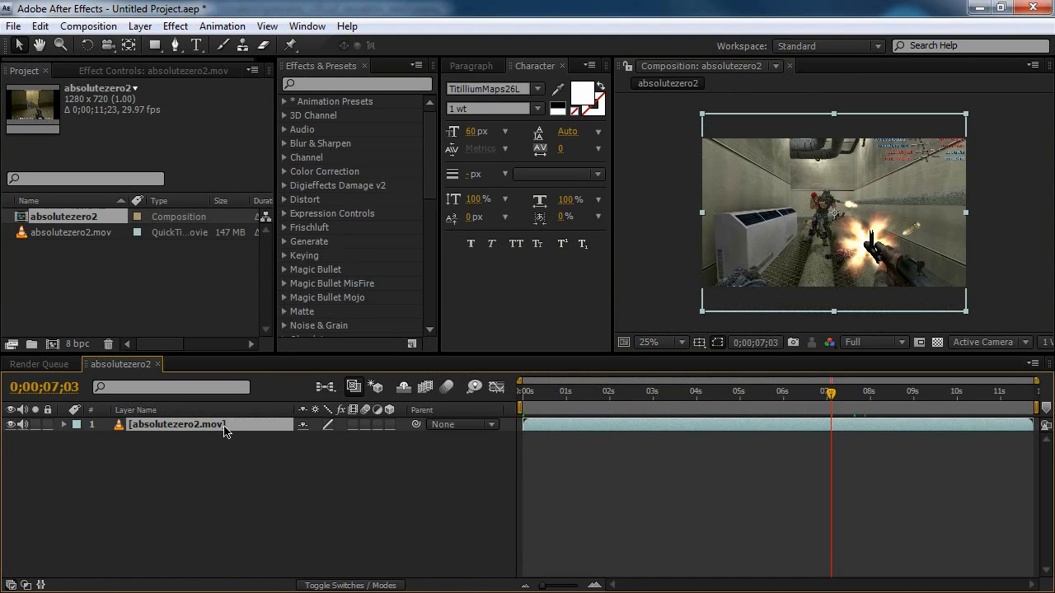
key("s")
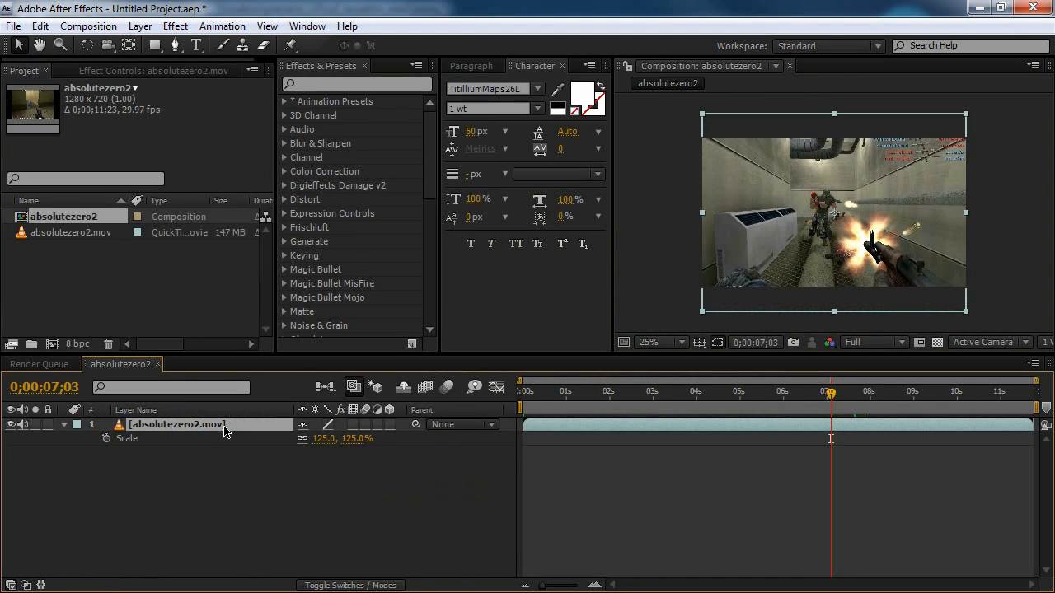
key("shift+p")
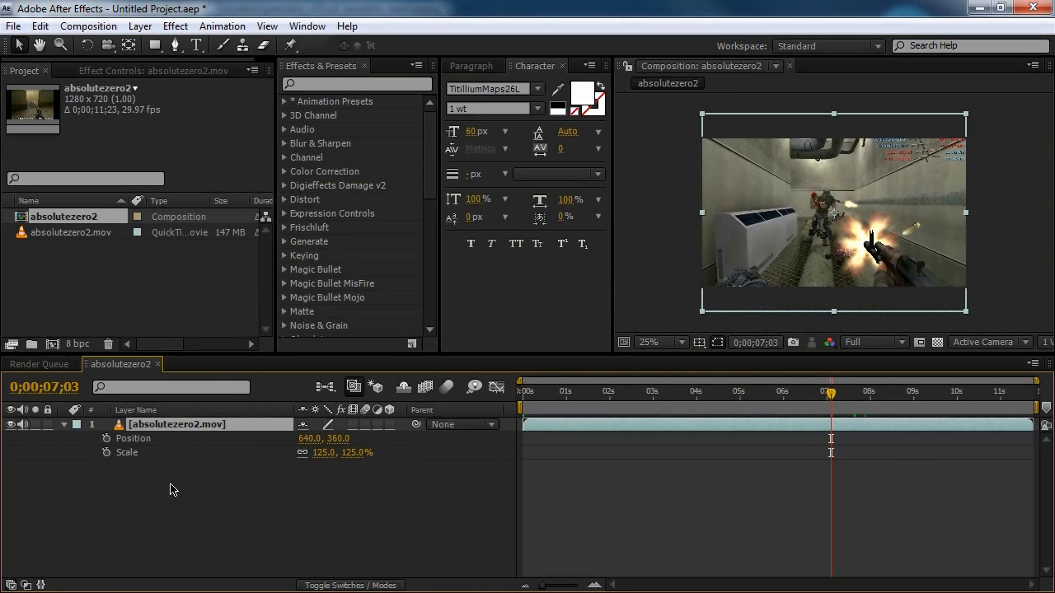
left_click(302, 453)
left_click(356, 453)
type("116")
key("Return")
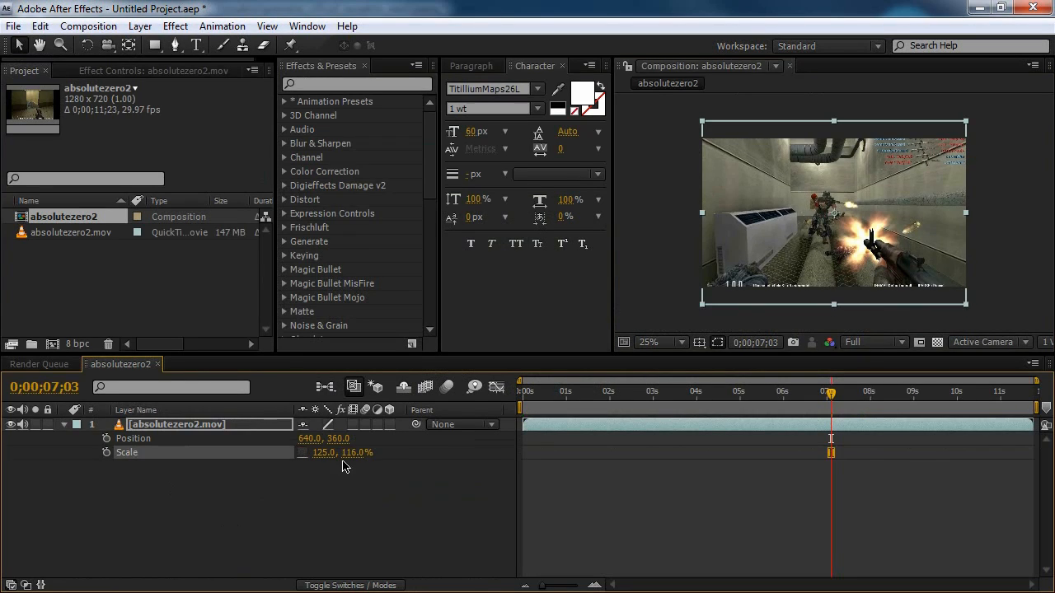
left_click(350, 489)
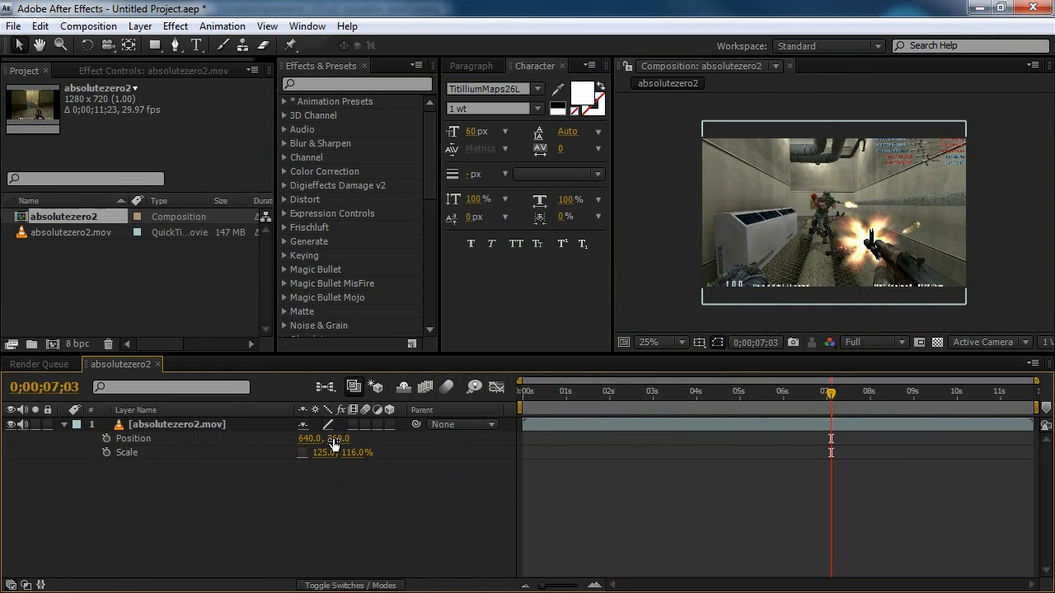
- Move the absolutezero2.mov layer down to a vertical position of 375 and check the framing in the maximized composition view
left_click_drag(333, 445, 350, 439)
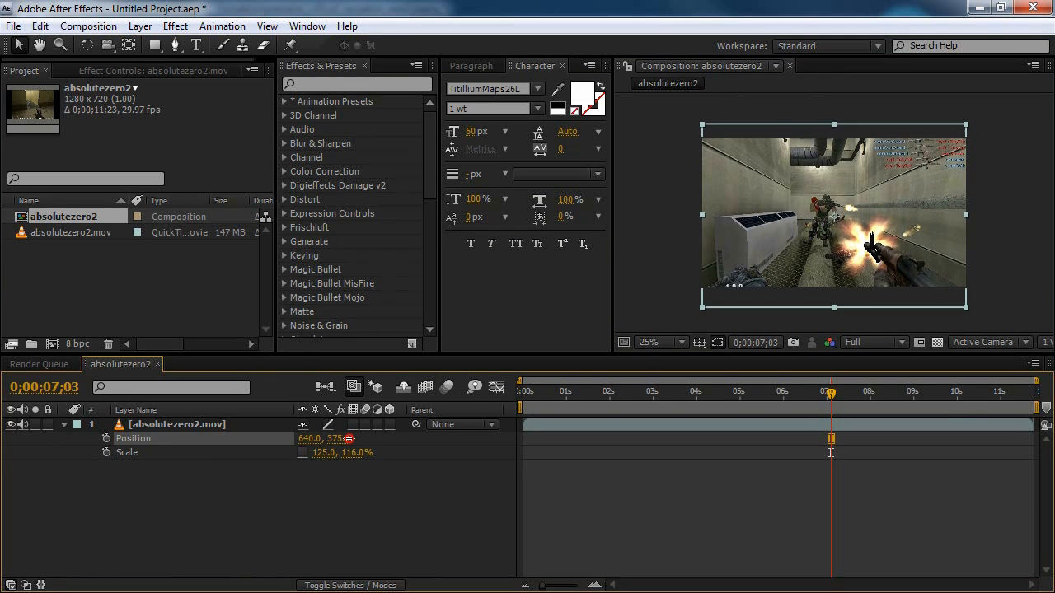
left_click(1004, 239)
key("grave")
scroll(565, 289, "up", 3)
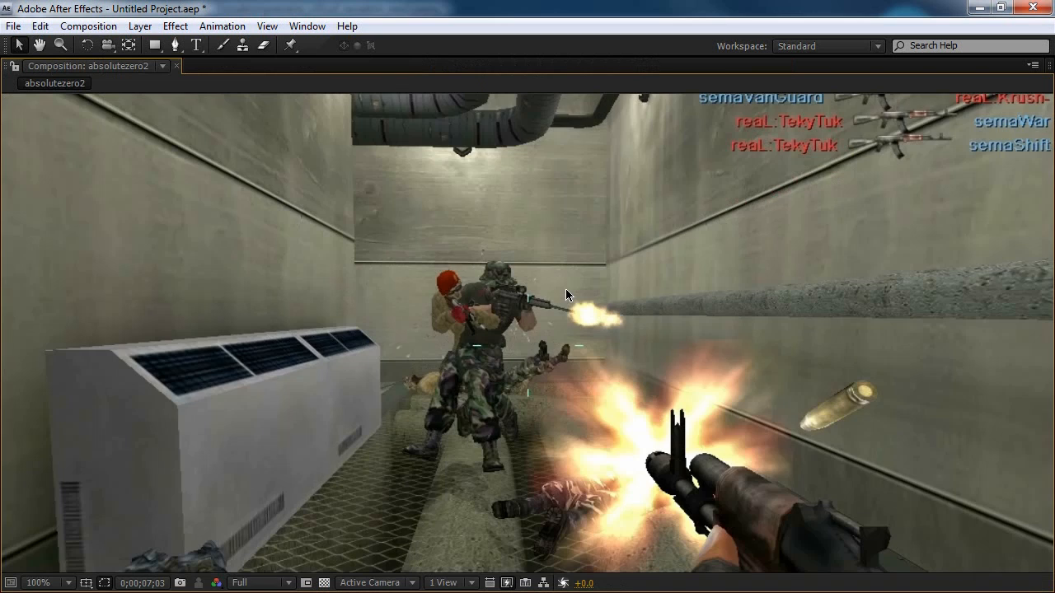
scroll(565, 295, "down", 2)
key("grave")
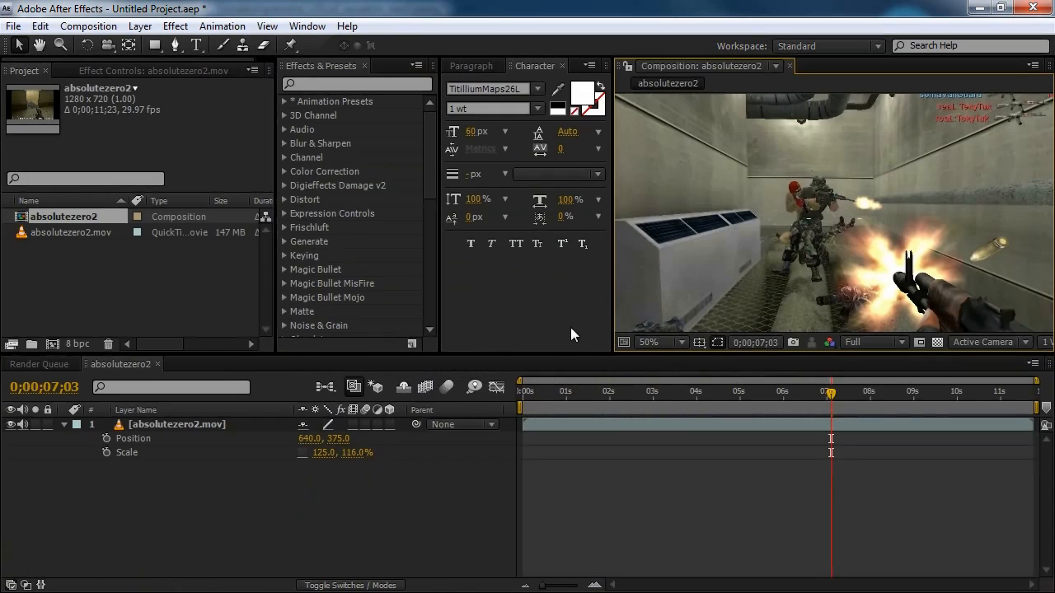
- Set the absolutezero2.mov layer's vertical position to 372 and check the framing in the maximized composition view
left_click(338, 438)
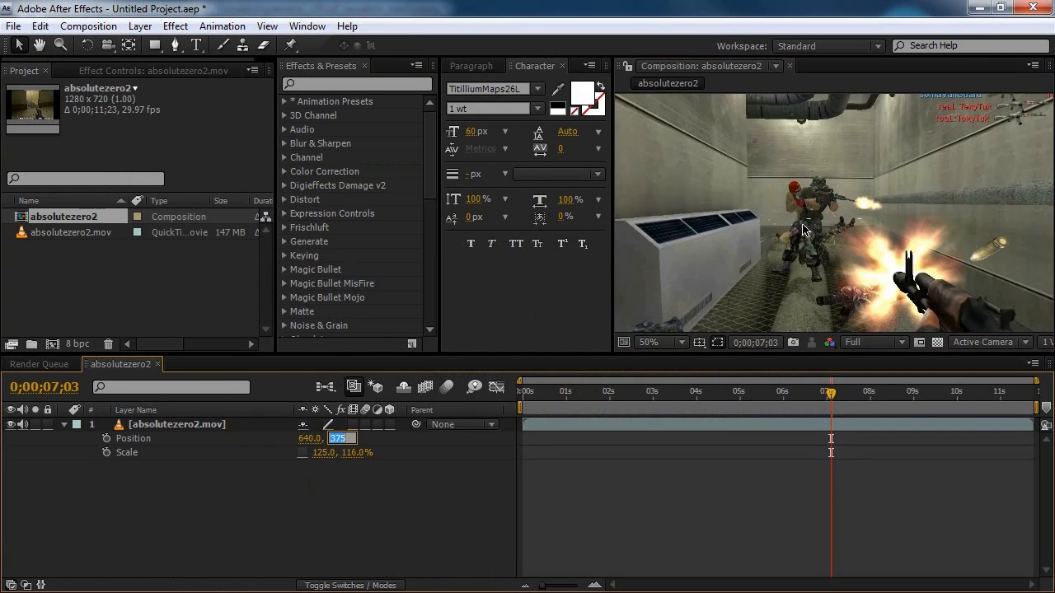
key("Return")
left_click_drag(340, 439, 342, 438)
left_click(902, 203)
key("grave")
scroll(514, 377, "up", 2)
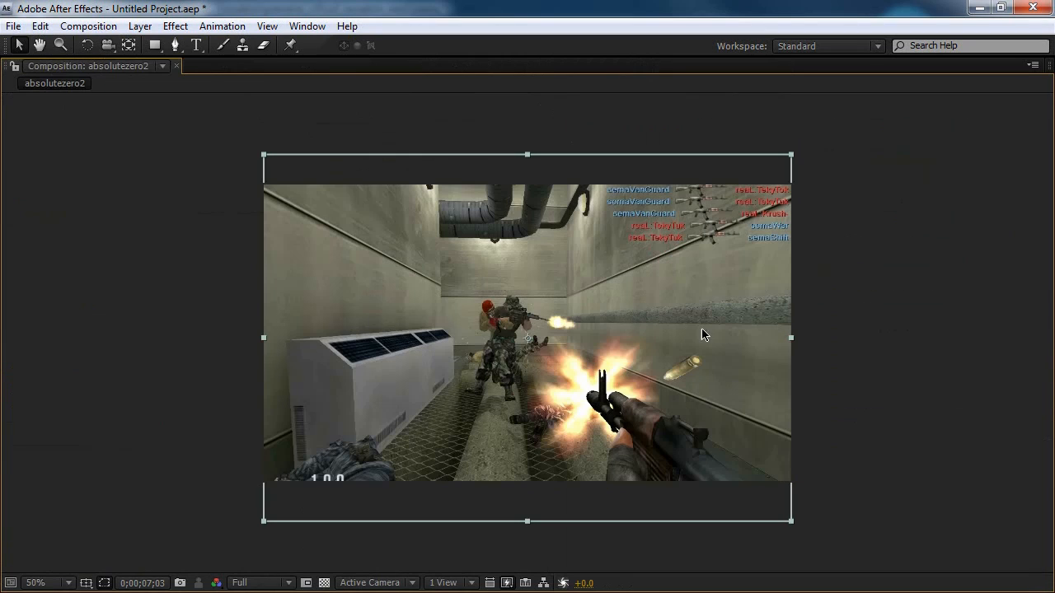
left_click(948, 313)
- Examine the edges of the repositioned clip in the maximized composition view at 50% magnification
key("grave")
scroll(826, 228, "down", 2)
key("grave")
key("grave")
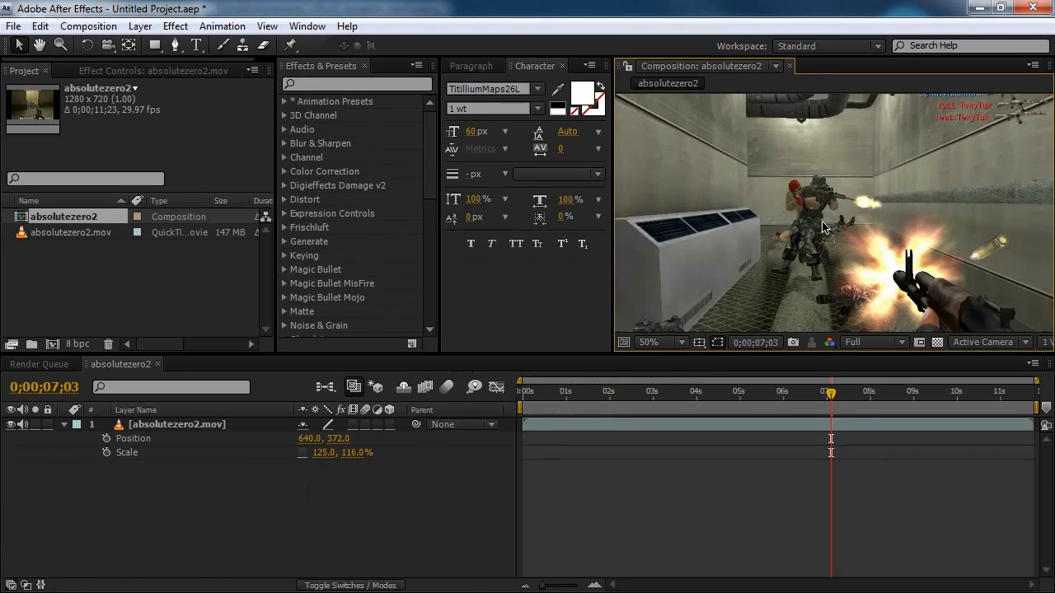
key("grave")
scroll(824, 227, "up", 2)
scroll(824, 228, "up", 2)
scroll(824, 228, "down", 2)
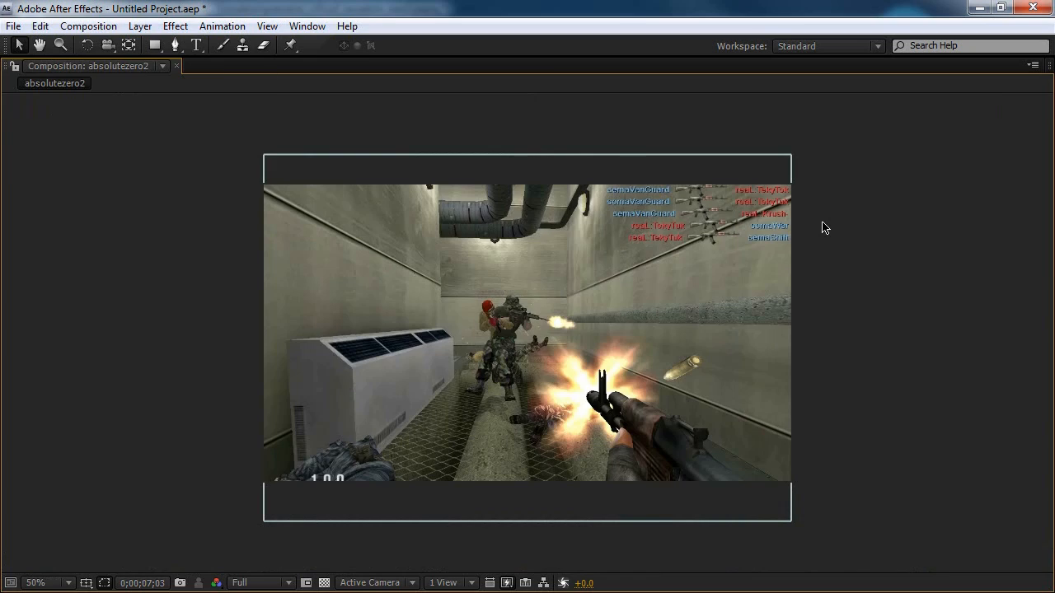
key("grave")
scroll(819, 235, "down", 2)
- Collapse the absolutezero2.mov layer's properties and add a new adjustment layer named mojo above it
left_click(165, 425)
left_click(64, 432)
left_click(63, 426)
right_click(163, 474)
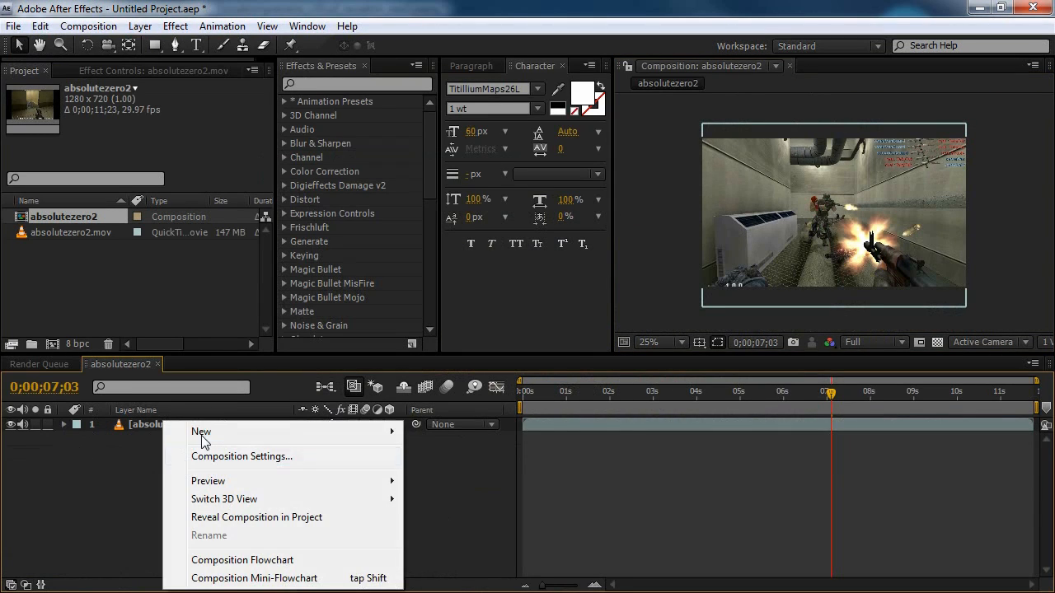
left_click(528, 415)
key("apostrophe")
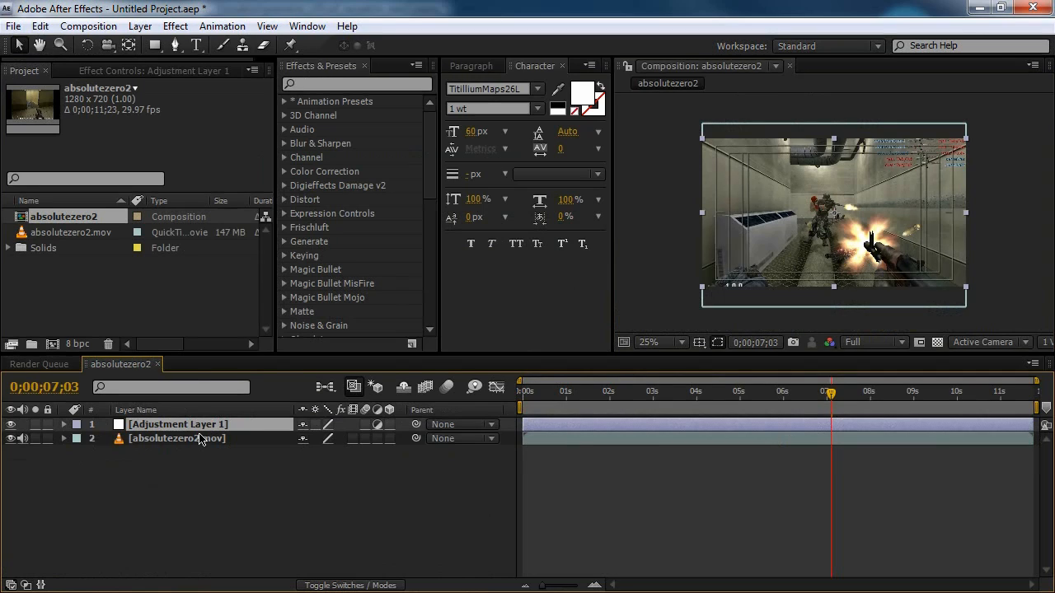
key("Return")
type("mojo")
key("Return")
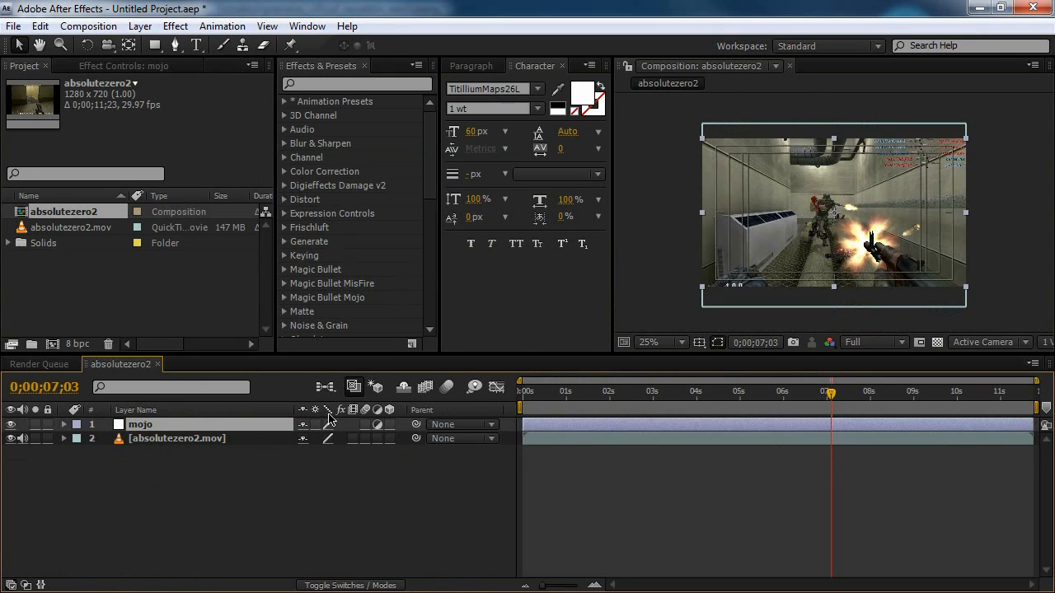
- Find the Magic Bullet Mojo effect and apply it to the mojo adjustment layer
left_click(336, 84)
type("mojo")
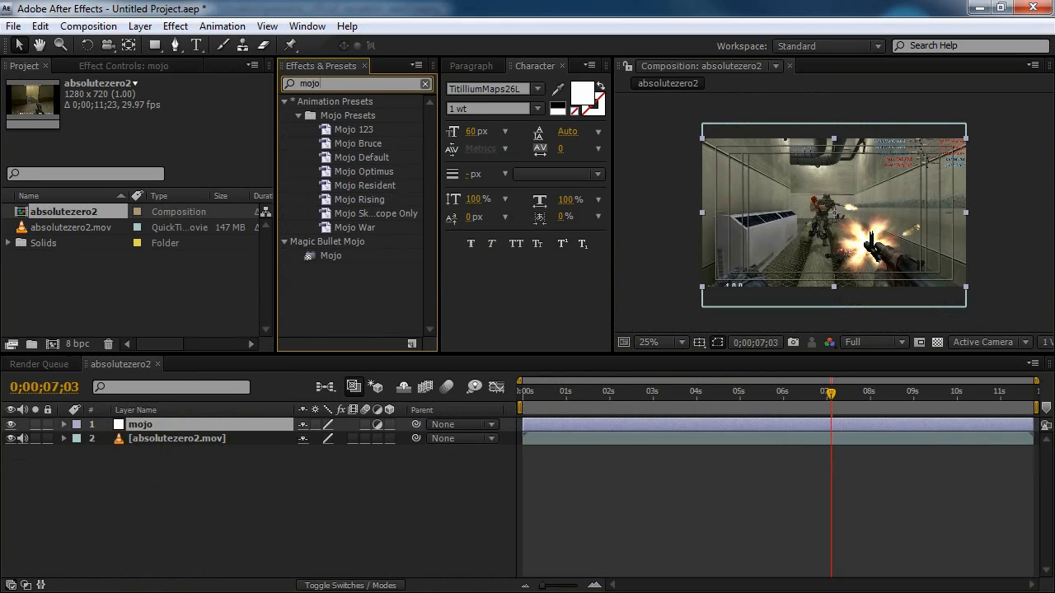
left_click_drag(329, 258, 153, 424)
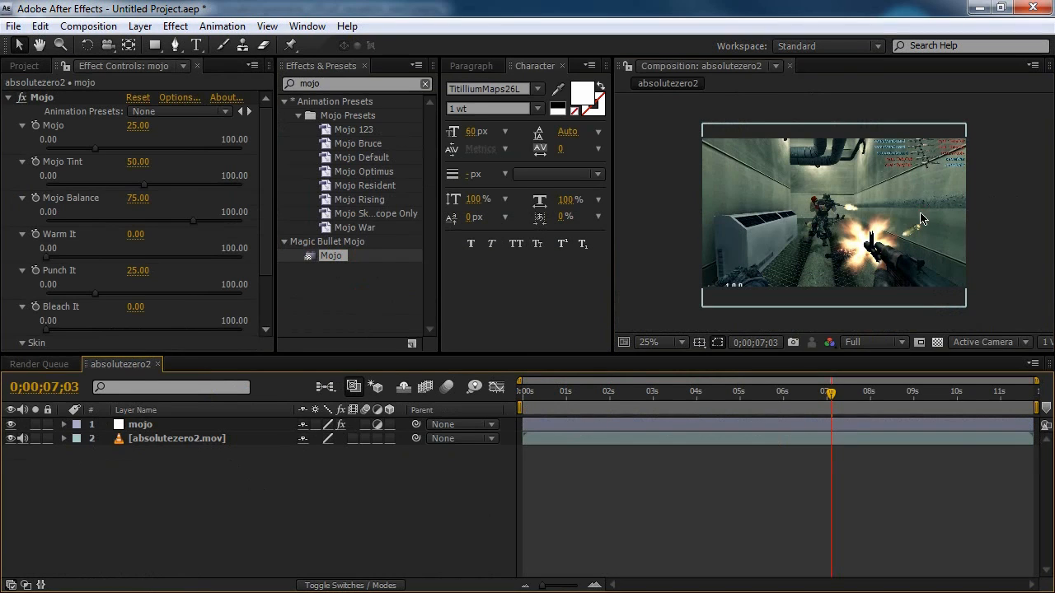
- Try the Mojo Optimus, Mojo War and COLORIZE presets on the Mojo effect, and reset the effect to its defaults
left_click(172, 110)
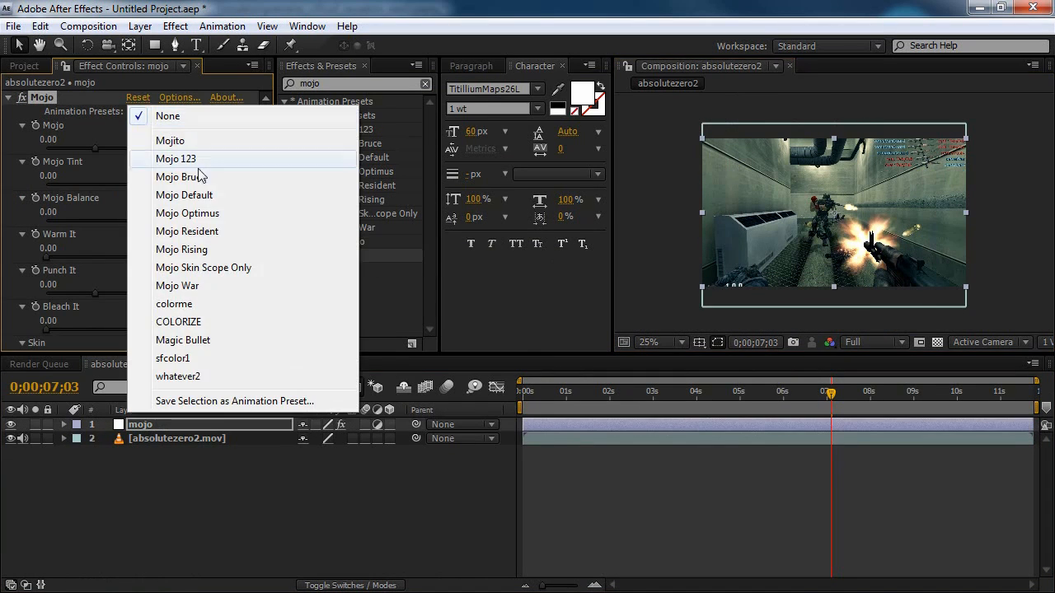
left_click(205, 212)
left_click(202, 110)
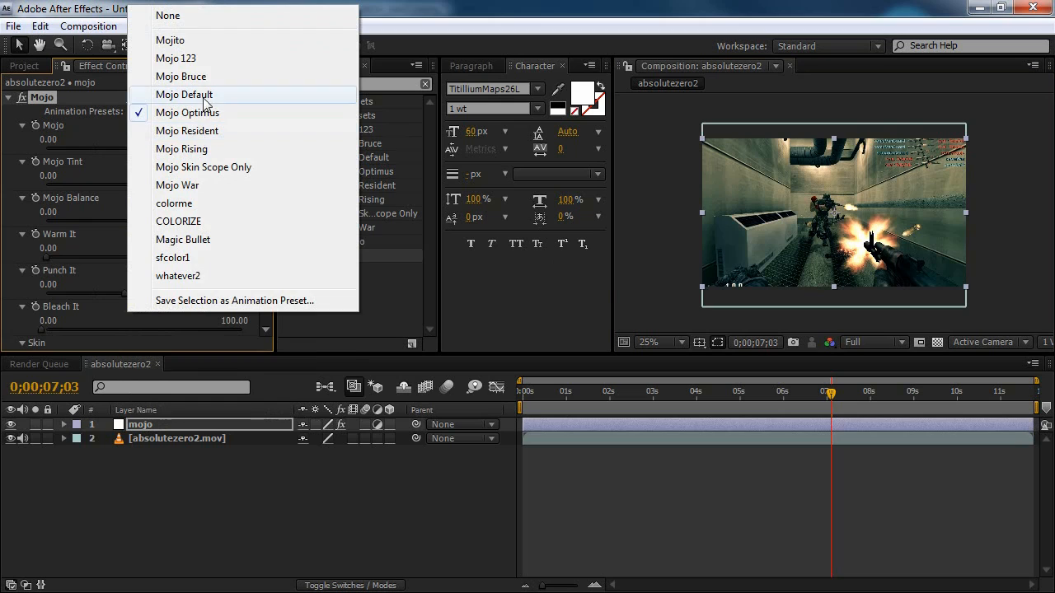
left_click(209, 179)
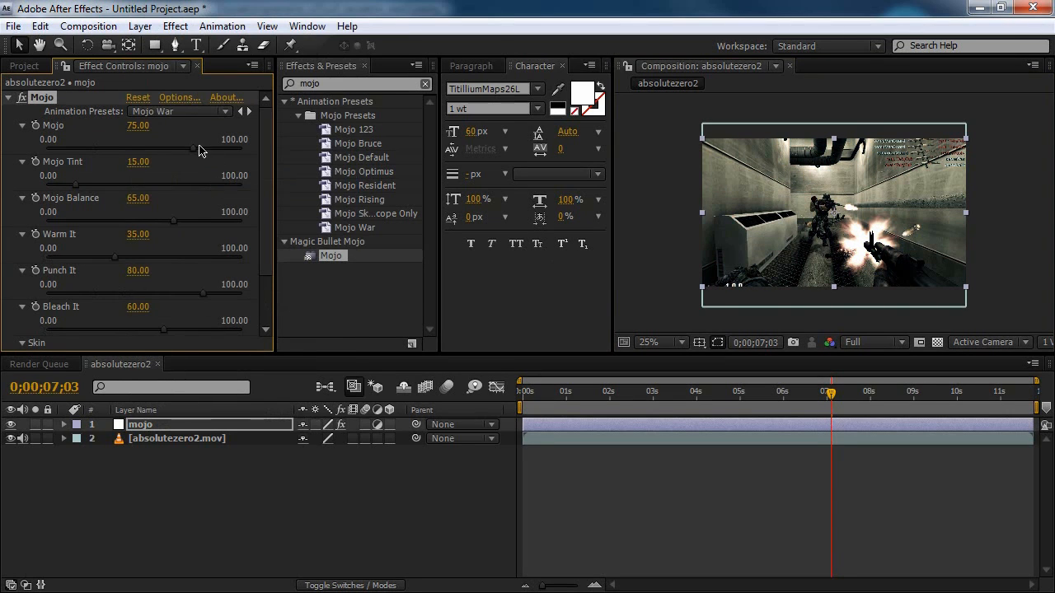
left_click(183, 111)
left_click(207, 209)
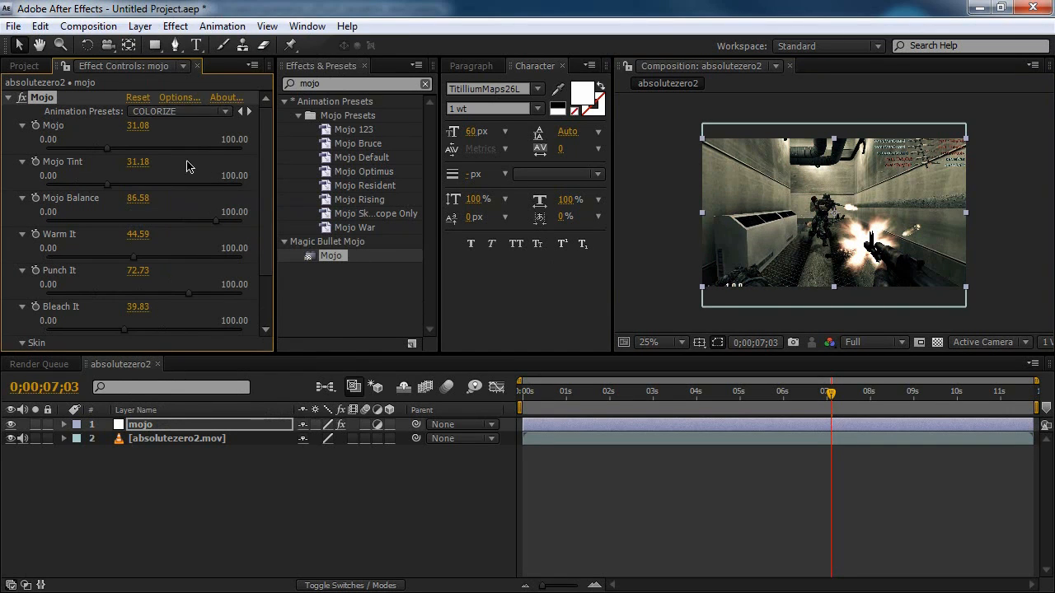
left_click(184, 110)
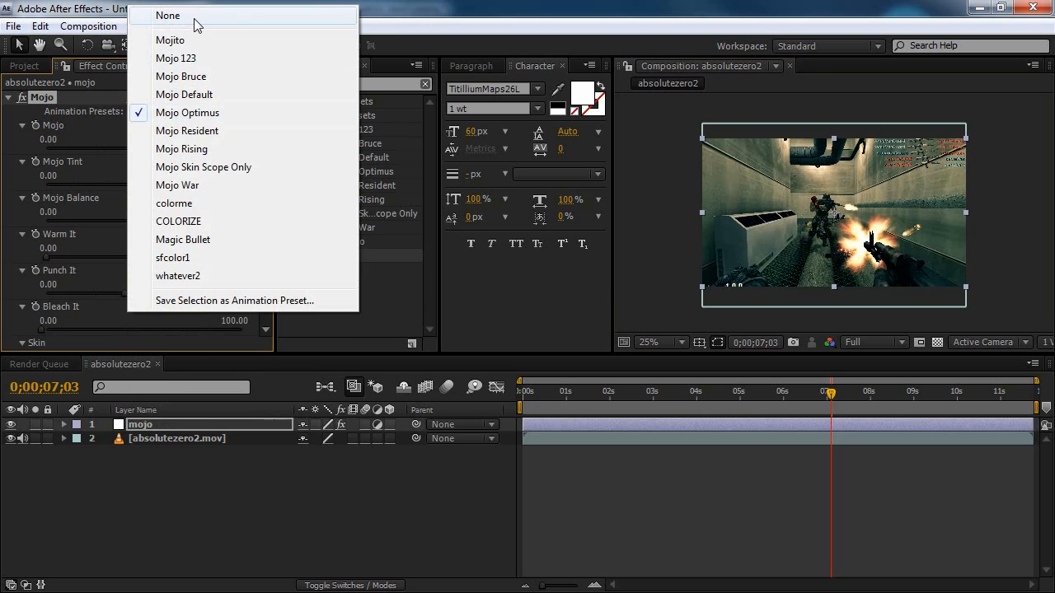
left_click(188, 113)
left_click(132, 98)
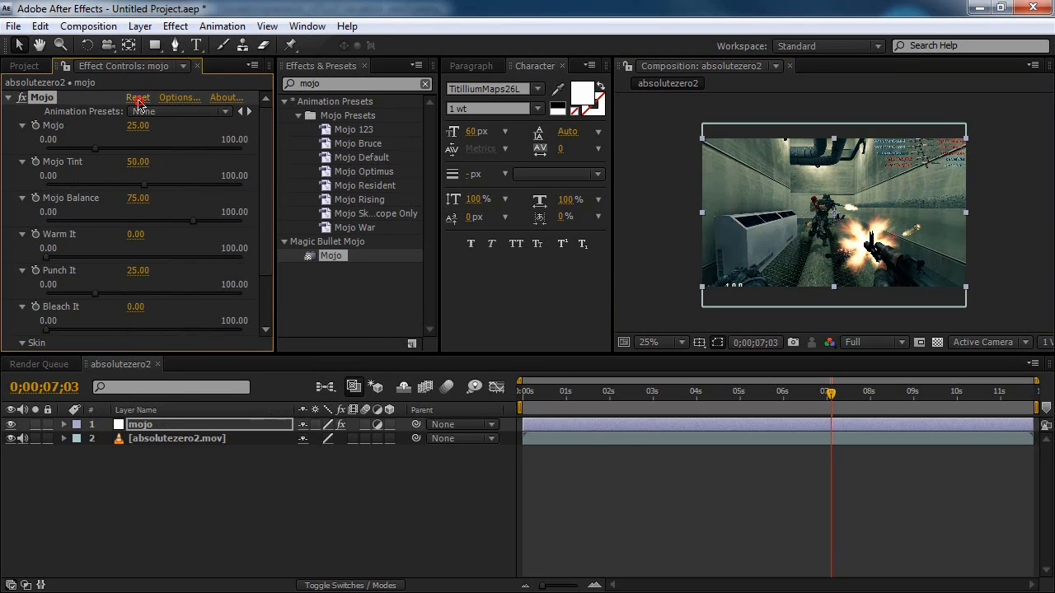
- Set the Mojo effect to Mojo 42.44, Mojo Tint 42.02, Mojo Balance 64.29 and Warm It 17.23
left_click(114, 149)
left_click(102, 185)
left_click(128, 185)
left_click(129, 148)
left_click(146, 221)
left_click_drag(146, 221, 172, 221)
left_click_drag(48, 258, 80, 258)
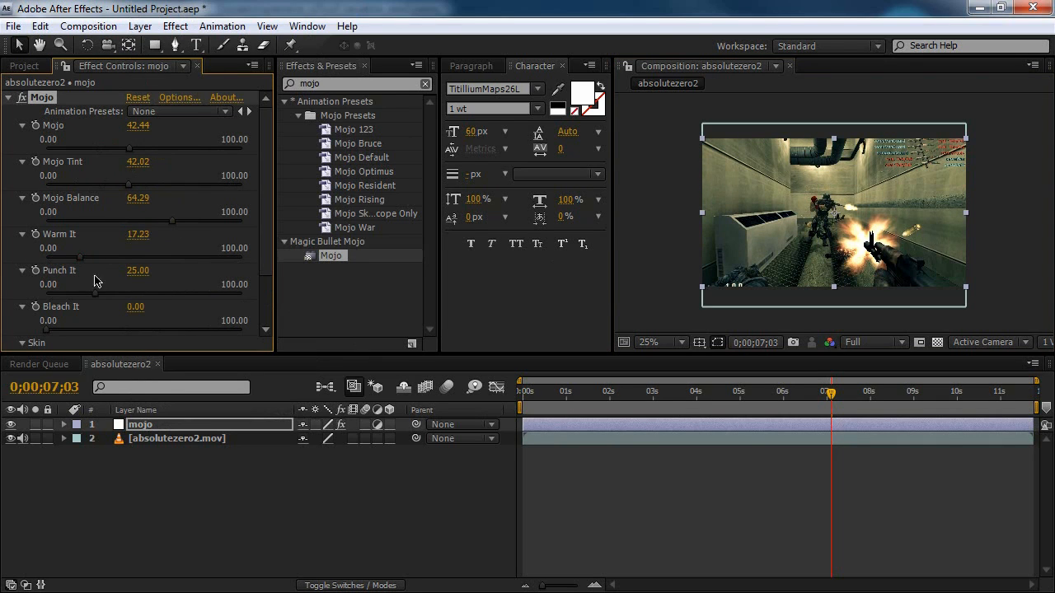
- Set Punch It to 45.38 and Bleach It to 24.37, increase the Mojo amount, and adjust the Skin Squeeze
left_click_drag(101, 295, 140, 295)
left_click_drag(68, 332, 94, 332)
left_click_drag(141, 294, 136, 294)
left_click_drag(129, 149, 150, 155)
scroll(266, 243, "down", 2)
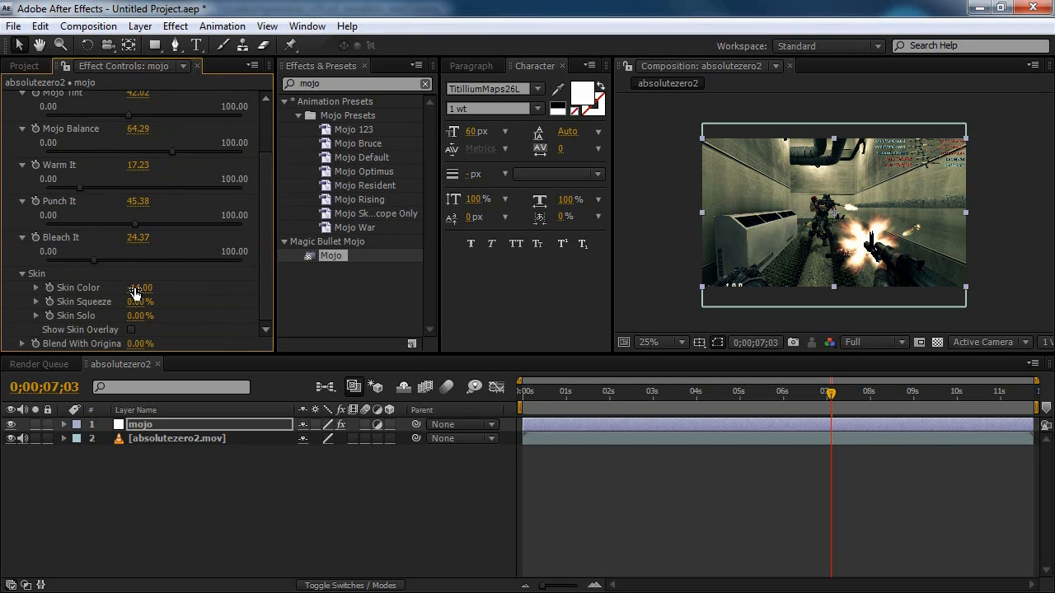
left_click_drag(133, 301, 160, 303)
- Refine the Mojo effect to Mojo 49.58, Mojo Tint 40.76 and Mojo Balance 63.45
scroll(215, 232, "up", 2)
left_click_drag(149, 151, 137, 151)
mouse_move(132, 191)
left_mouse_down()
mouse_move(150, 192)
mouse_move(127, 192)
left_mouse_up()
left_click(142, 148)
mouse_move(142, 148)
left_mouse_down()
mouse_move(157, 150)
mouse_move(147, 150)
left_mouse_up()
mouse_move(170, 225)
left_mouse_down()
mouse_move(149, 226)
mouse_move(170, 223)
left_mouse_up()
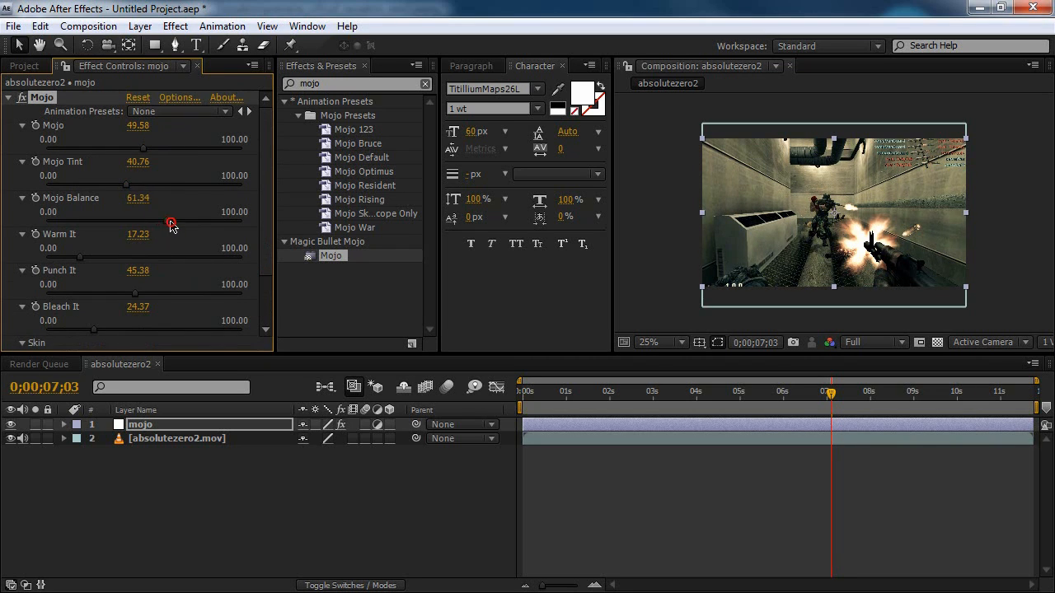
- Adjust the Mojo effect's Warm It to 16.81, Punch It to 50.84 and Bleach It to 32.35
mouse_move(85, 260)
left_mouse_down()
mouse_move(98, 261)
mouse_move(80, 261)
left_mouse_up()
left_click_drag(139, 295, 146, 300)
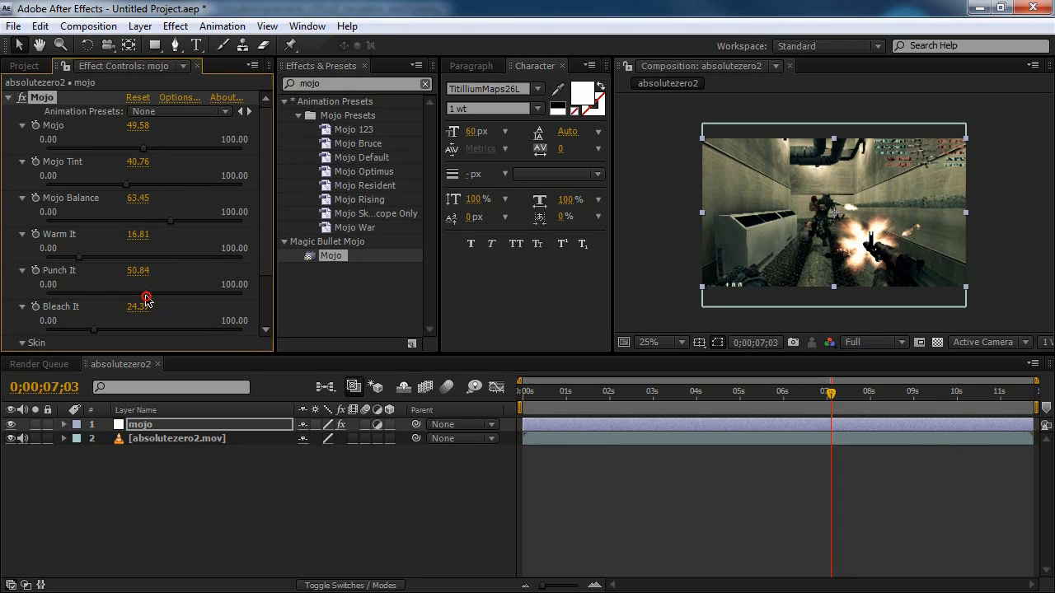
left_click_drag(95, 332, 110, 331)
left_click(655, 266)
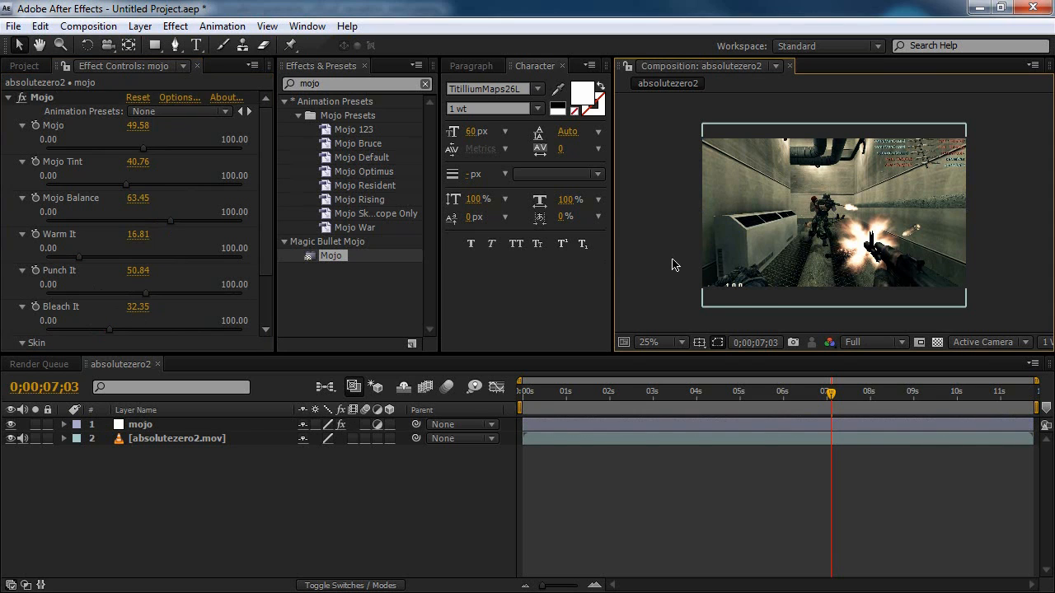
- Reselect the mojo layer and lower its effect's Mojo amount to 45.80
left_click(183, 495)
left_click(144, 427)
left_click(170, 481)
left_click(162, 424)
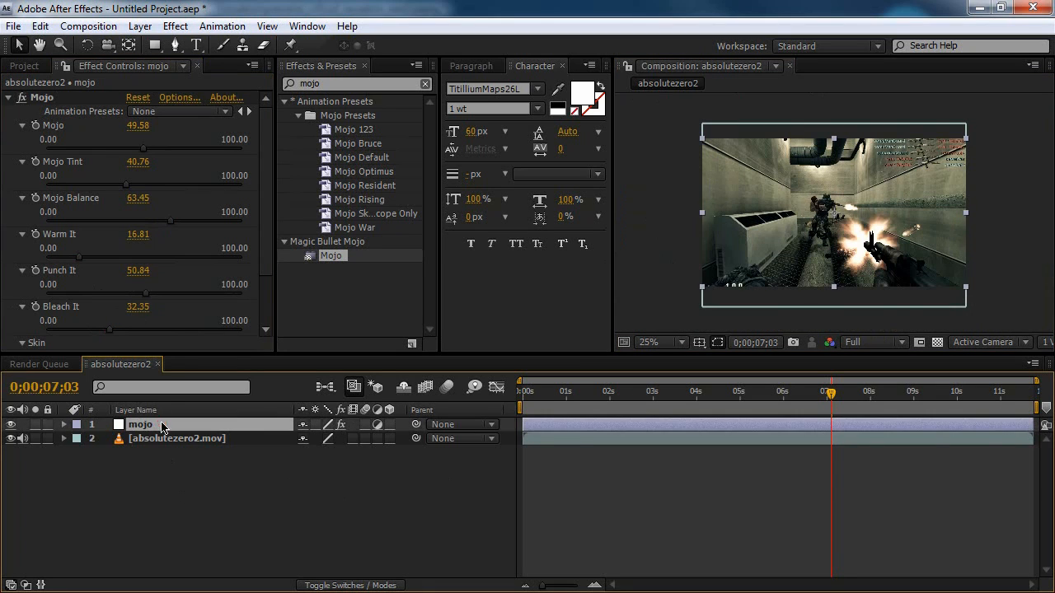
left_click(146, 151)
left_click_drag(151, 154, 135, 153)
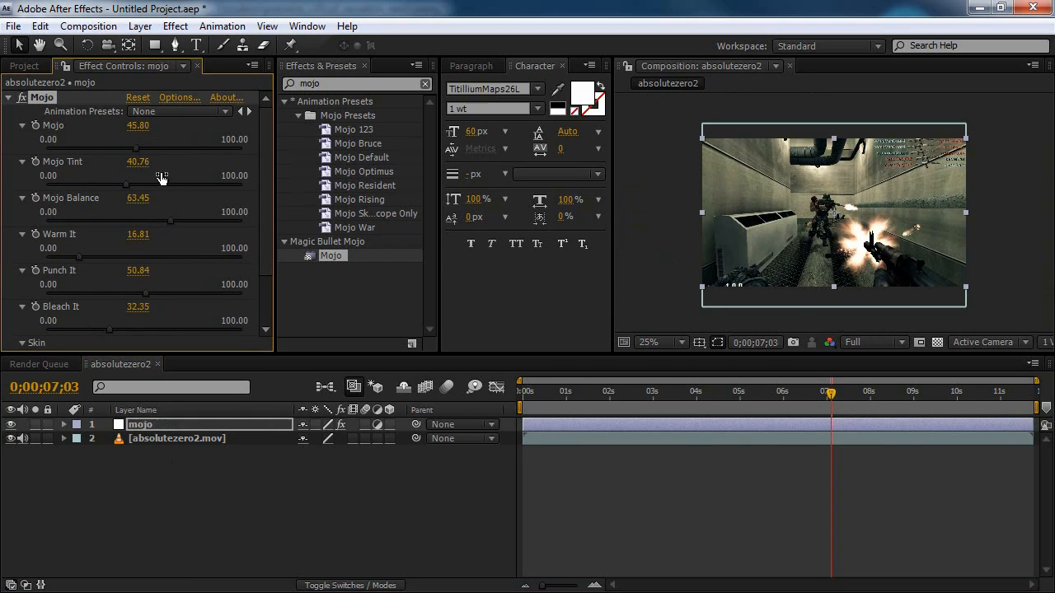
left_click(305, 497)
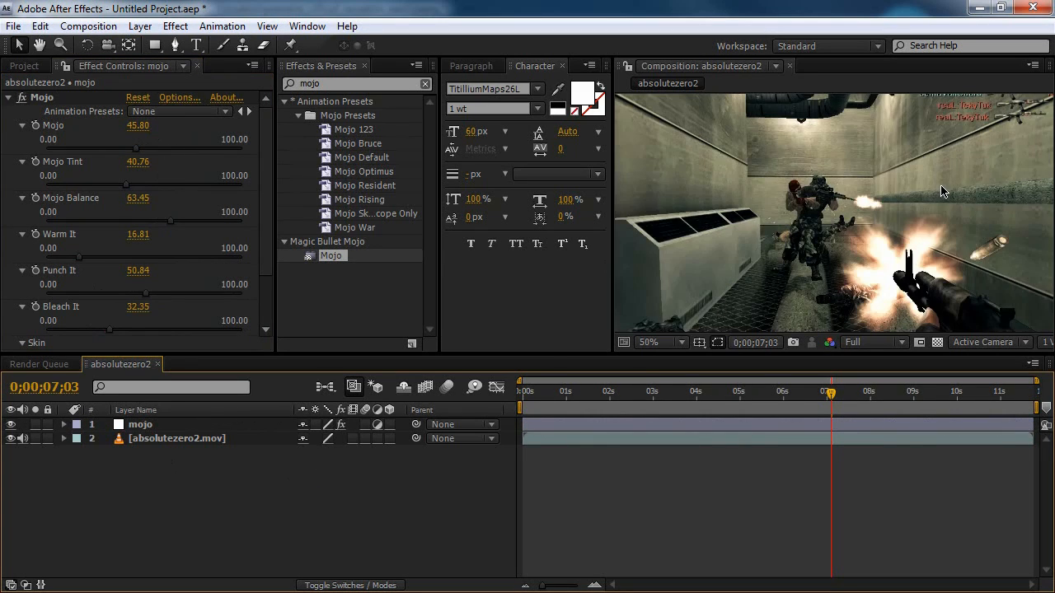
- Add a second adjustment layer on top of the composition and name it looks
right_click(182, 489)
mouse_move(253, 434)
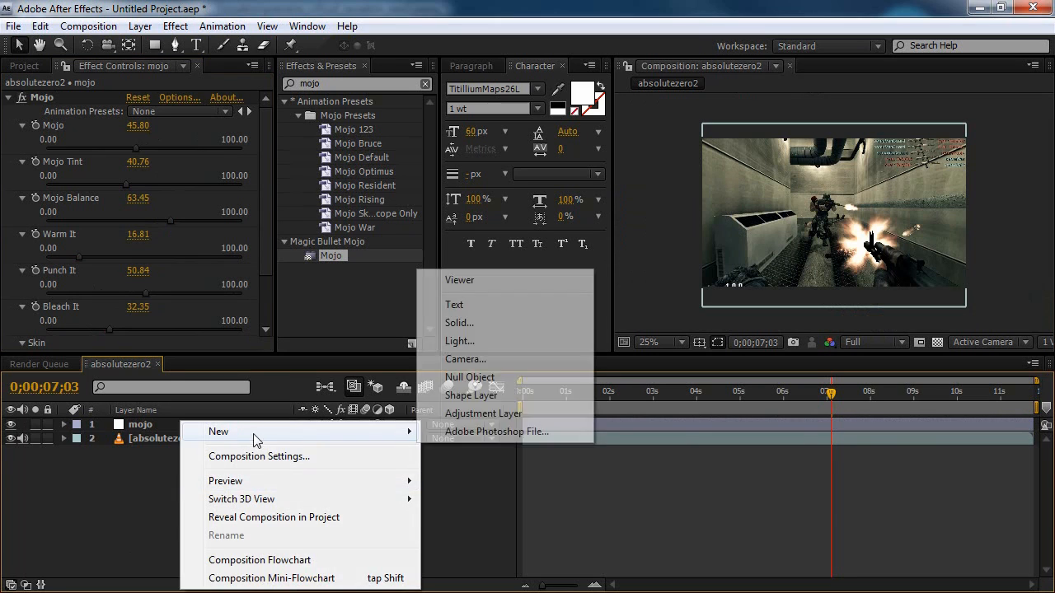
left_click(450, 409)
key("Return")
type("looks")
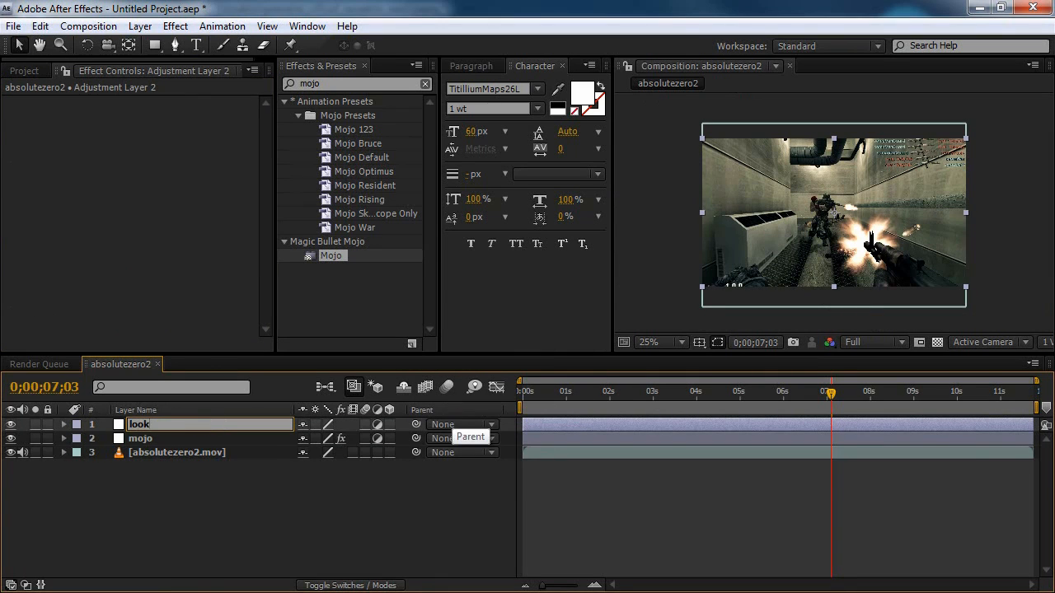
key("Return")
- Find the Magic Bullet Looks effect and apply it to the looks adjustment layer
double_click(338, 82)
type("looks")
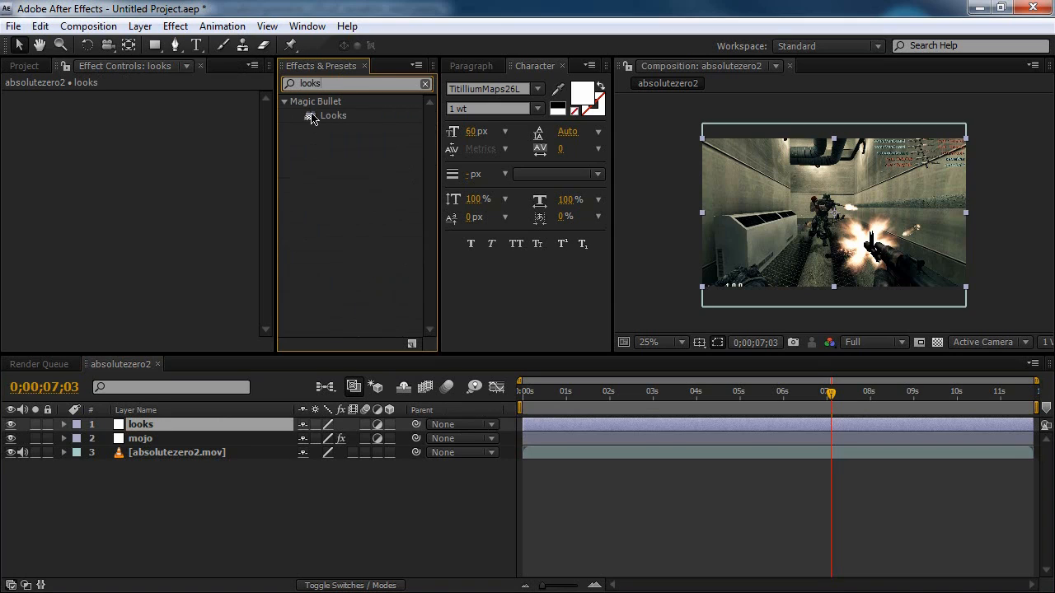
left_click_drag(312, 118, 117, 213)
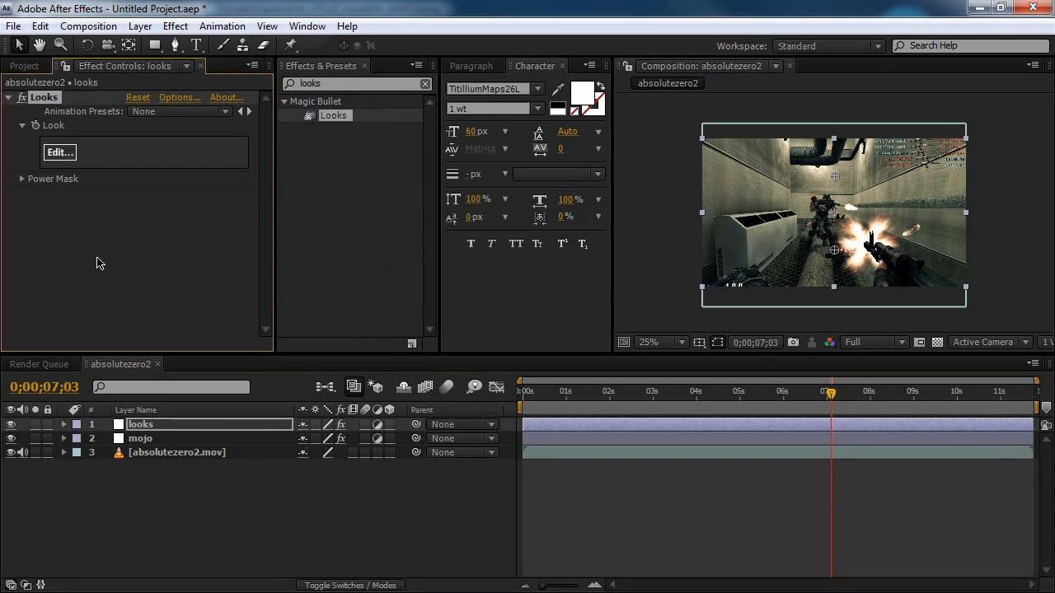
- Start editing the look and add the LS White 60 diffusion to the Matte stage with Size 21.69%, Grade 4.93, Glow 63% and Highlights Only 62%
left_click(60, 153)
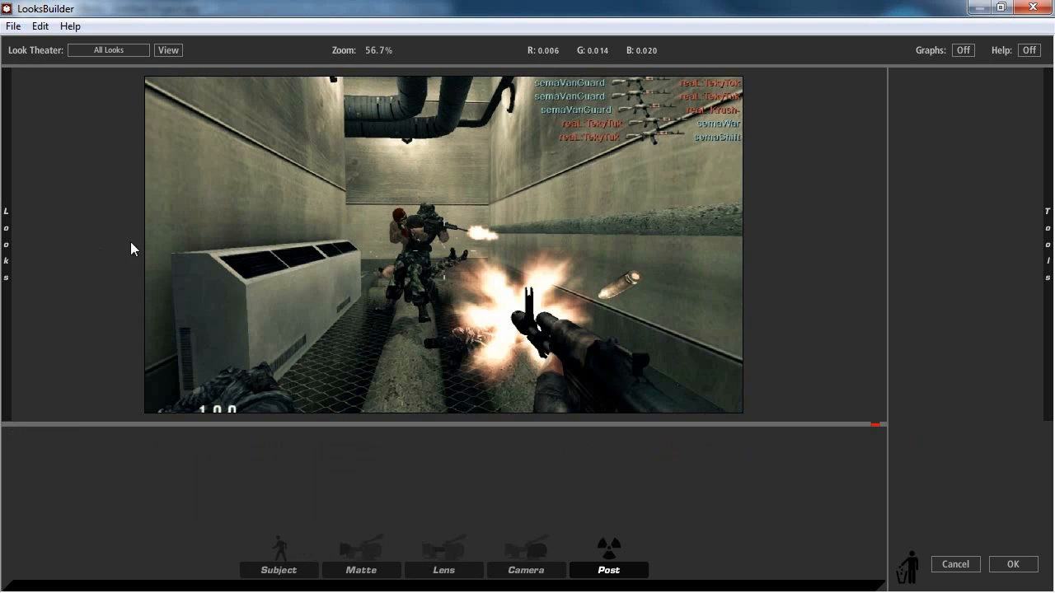
mouse_move(1045, 238)
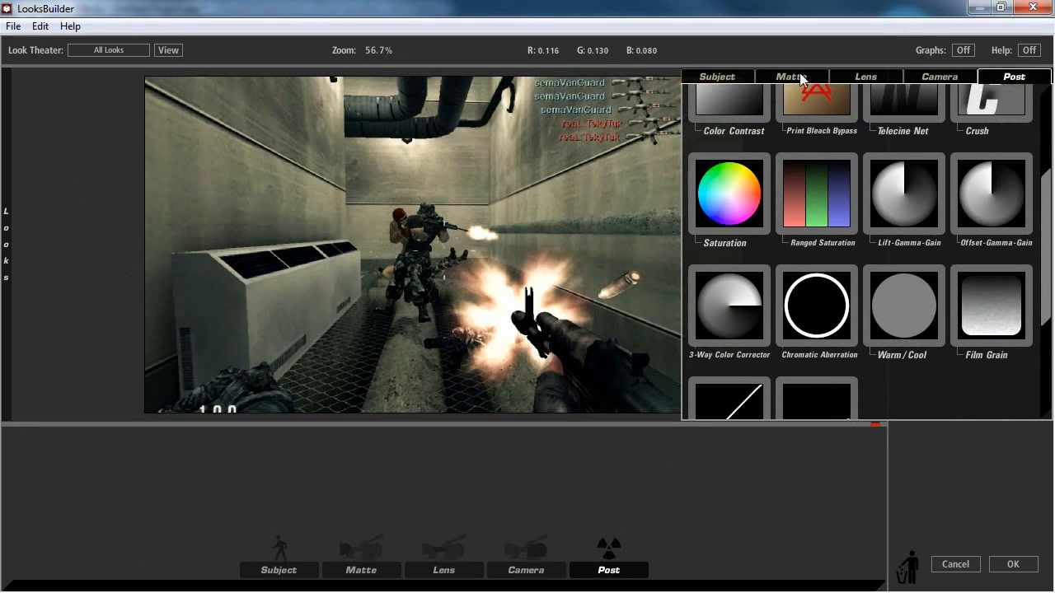
left_click(800, 78)
scroll(849, 258, "down", 2)
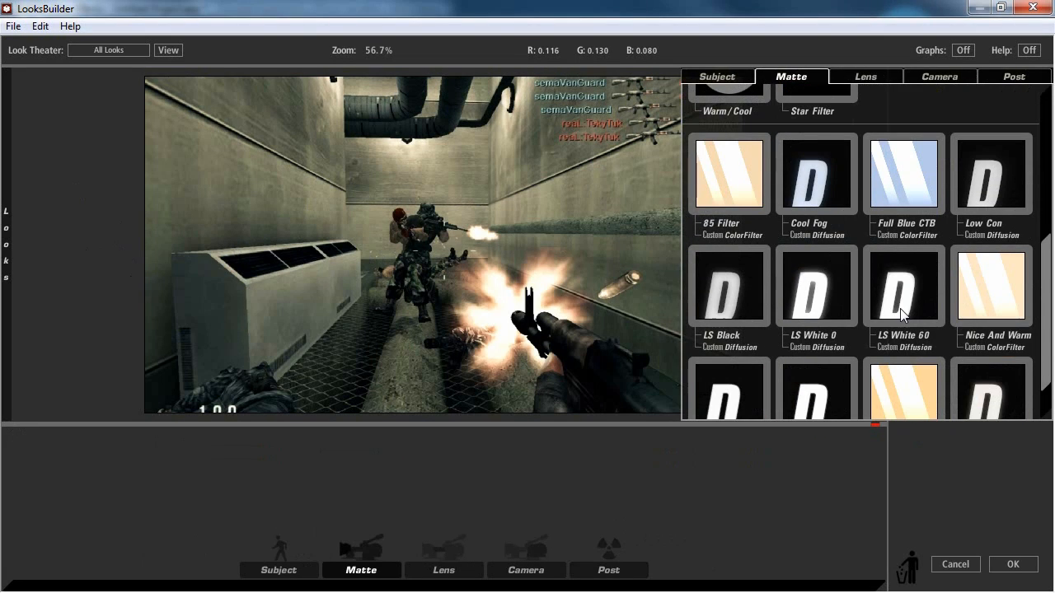
left_click_drag(923, 328, 383, 445)
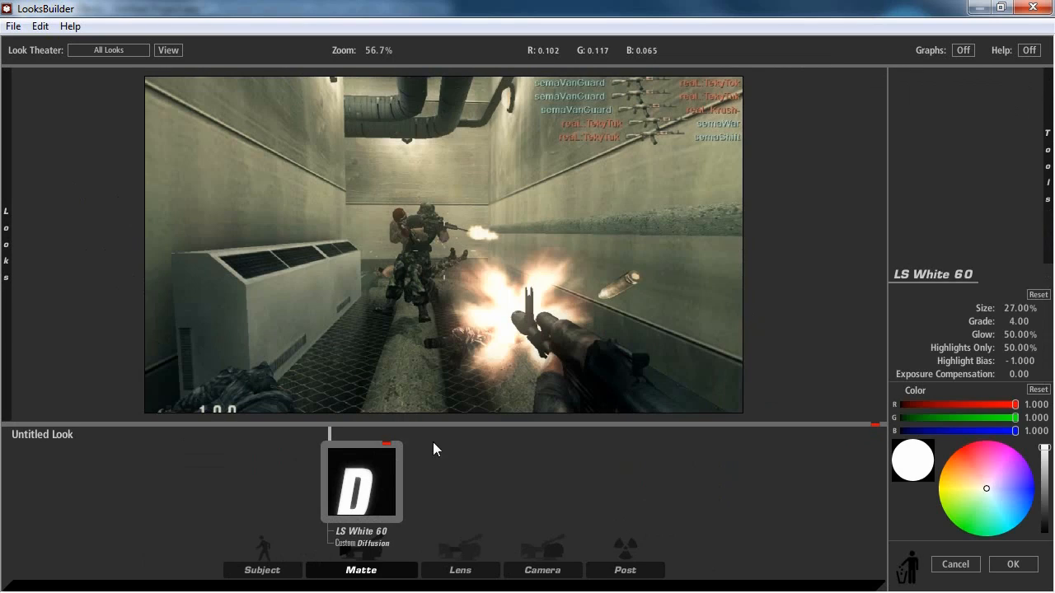
left_click_drag(1016, 308, 1029, 347)
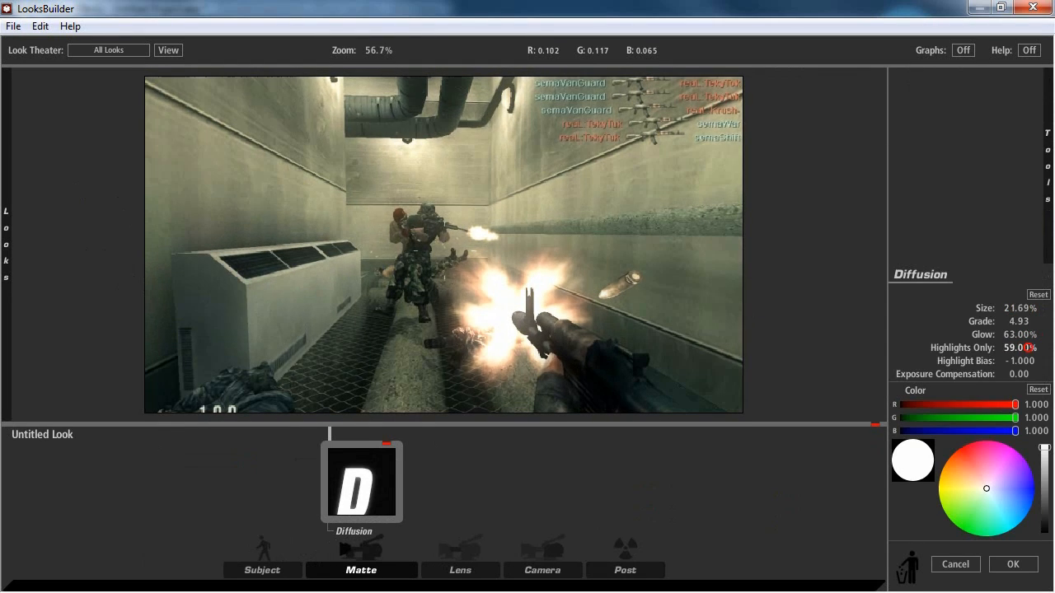
left_click_drag(1029, 347, 1030, 347)
- Add Lift-Gamma-Gain to the Subject stage and shift its Lift, Gamma and Gain colors slightly toward blue
mouse_move(1047, 185)
scroll(989, 178, "up", 3)
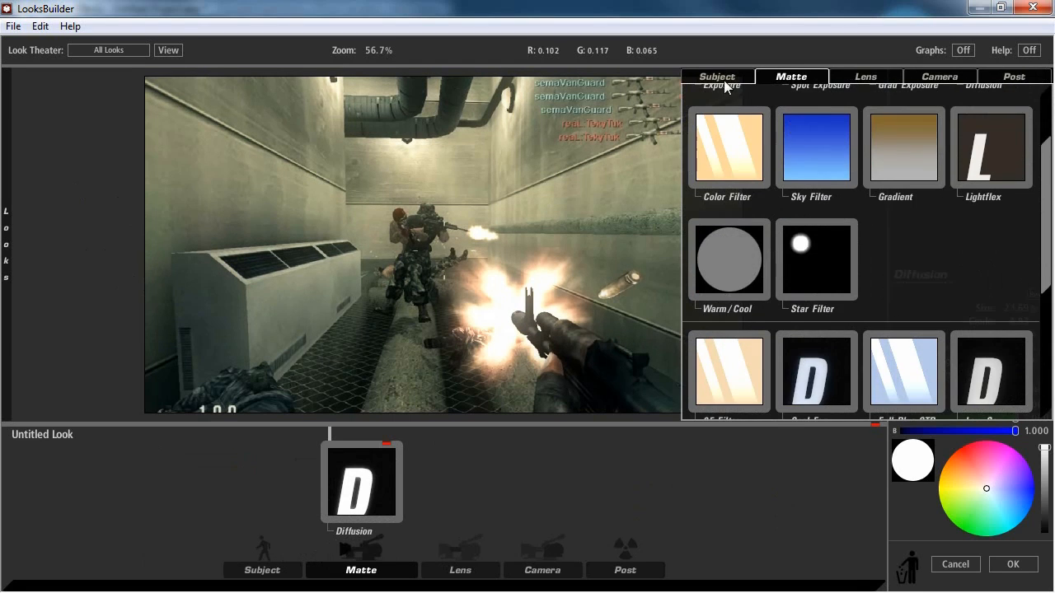
left_click(716, 77)
scroll(828, 224, "down", 1)
left_click_drag(736, 202, 170, 556)
left_click_drag(992, 253, 1032, 251)
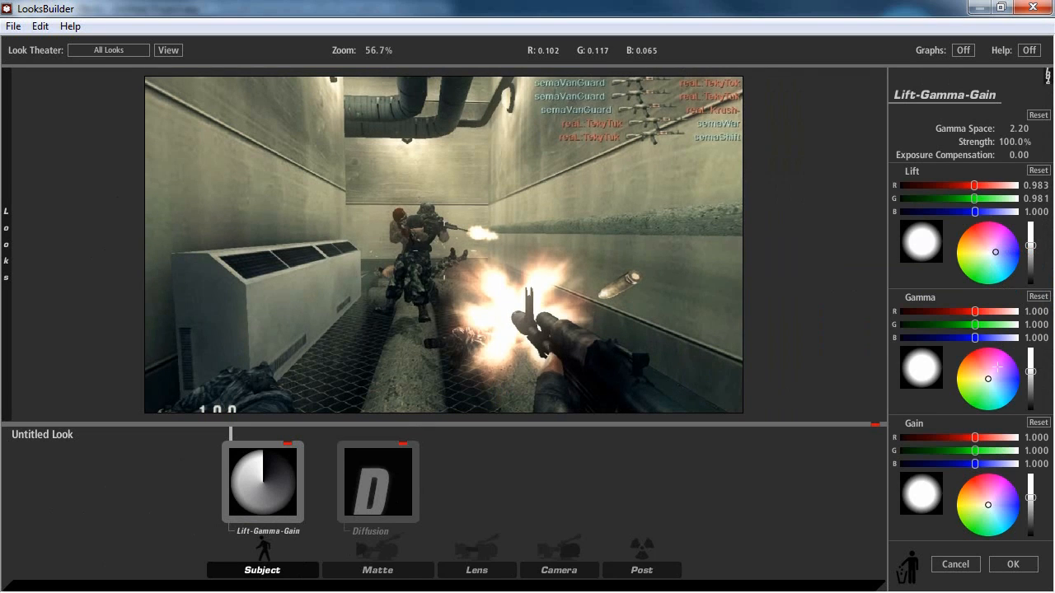
left_click_drag(988, 379, 1002, 384)
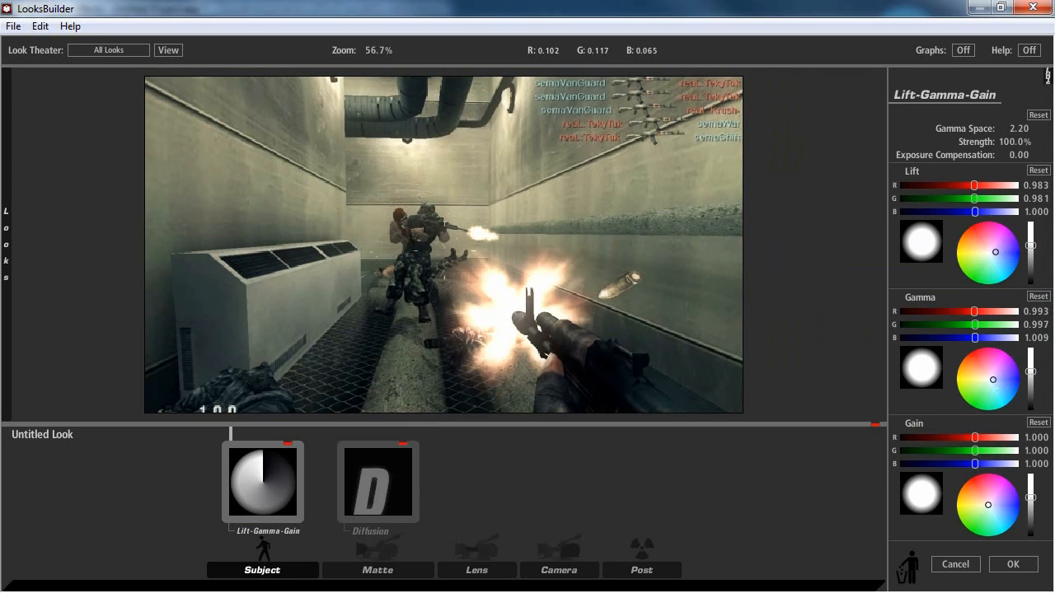
left_click_drag(990, 504, 1015, 517)
- Add the Auto Shoulder tool to the Post stage of the look
mouse_move(1048, 75)
left_click_drag(1049, 216, 1048, 253)
left_click(1014, 77)
left_click_drag(827, 352, 657, 463)
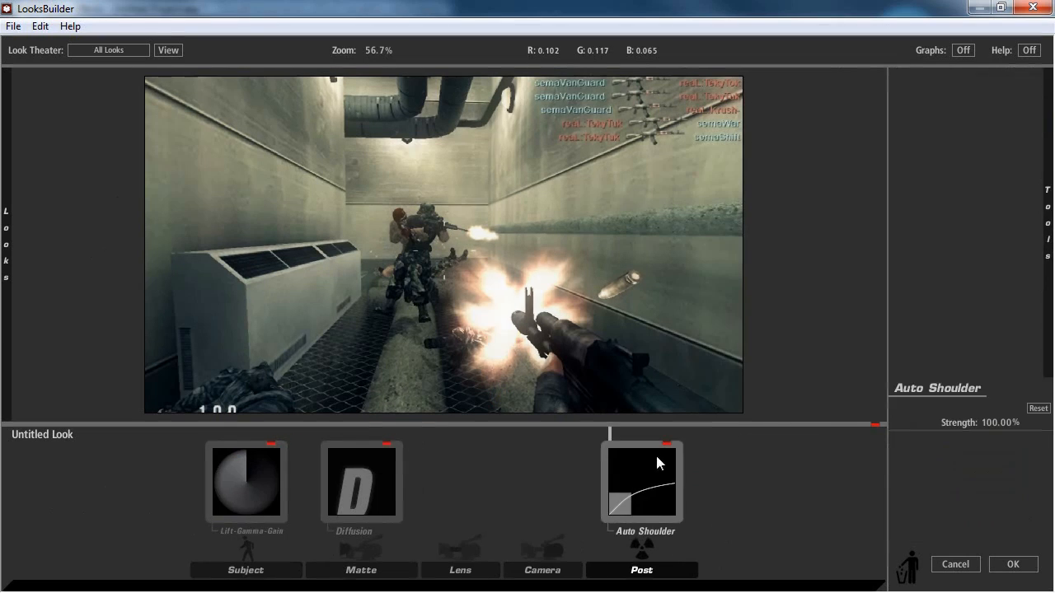
- Compare the preview's bright areas with the Auto Shoulder tool switched off and on
left_click(667, 444)
left_click(668, 444)
left_click(668, 444)
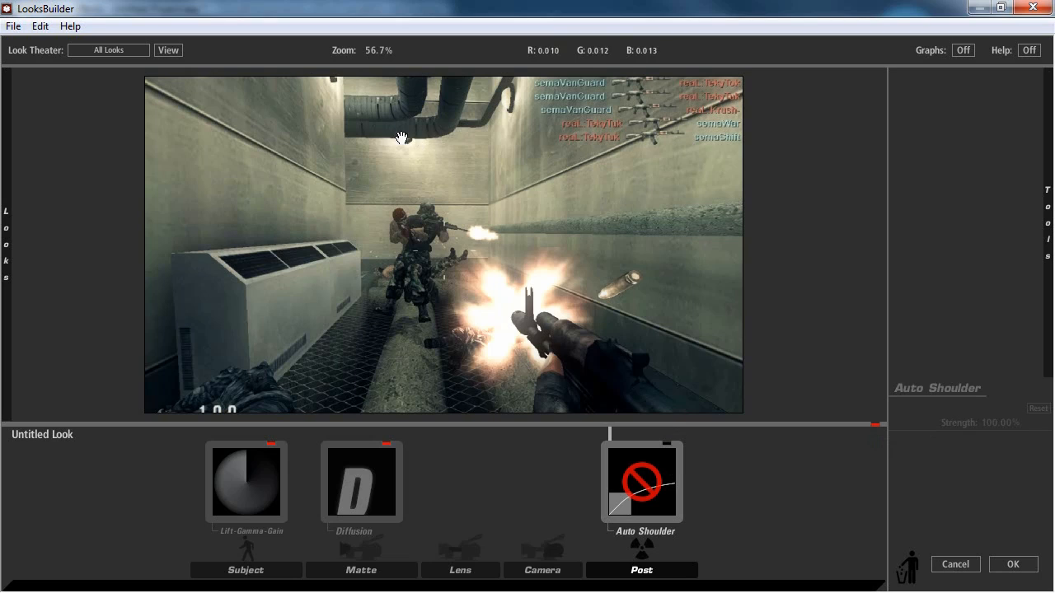
left_click(667, 443)
left_click(667, 443)
left_click(667, 443)
left_click(666, 443)
left_click(667, 444)
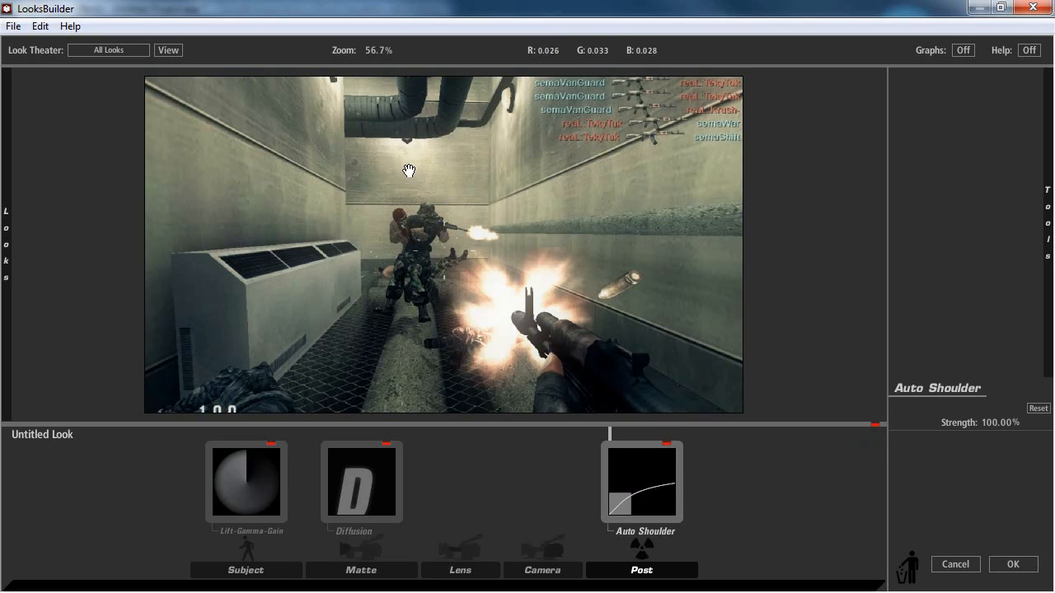
left_click(667, 445)
left_click(666, 444)
left_click(667, 444)
left_click(666, 445)
- Reselect the Diffusion tool in the Matte stage and fine-tune its Size and Grade
left_click(391, 472)
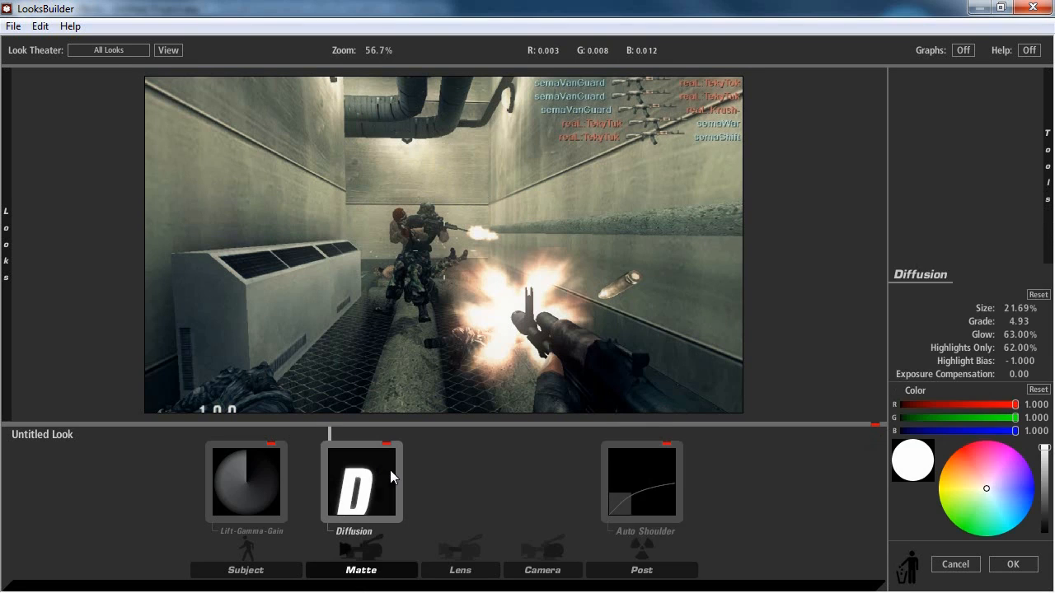
mouse_move(1013, 309)
left_mouse_down()
mouse_move(1025, 321)
mouse_move(1054, 322)
mouse_move(1003, 323)
mouse_move(1036, 336)
mouse_move(1013, 322)
left_mouse_up()
- Browse the tool categories and add Grad Exposure to the Camera stage of the look
mouse_move(1046, 132)
scroll(988, 144, "up", 3)
scroll(958, 144, "up", 2)
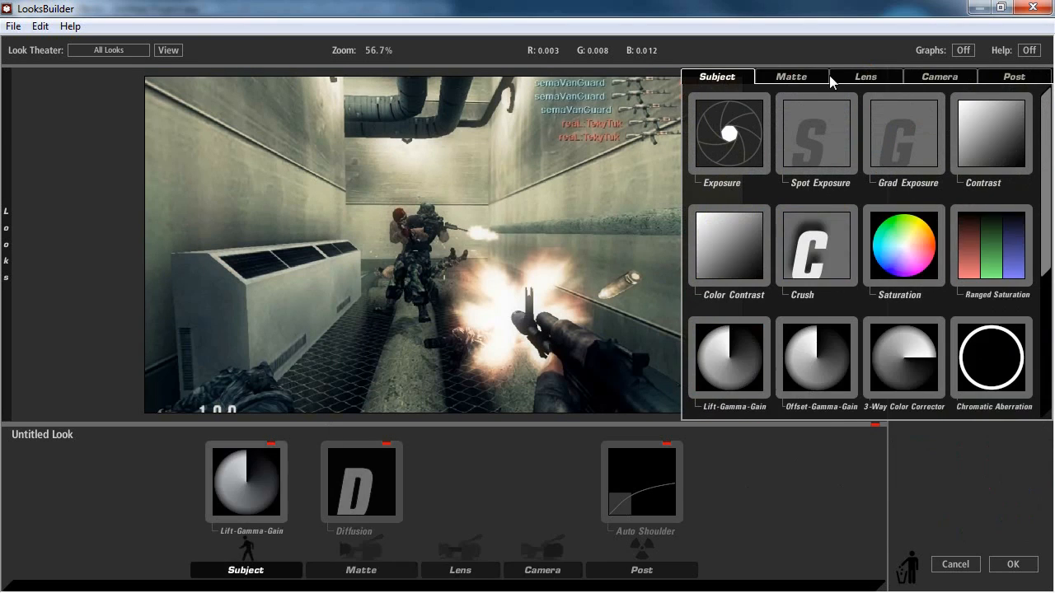
left_click(885, 76)
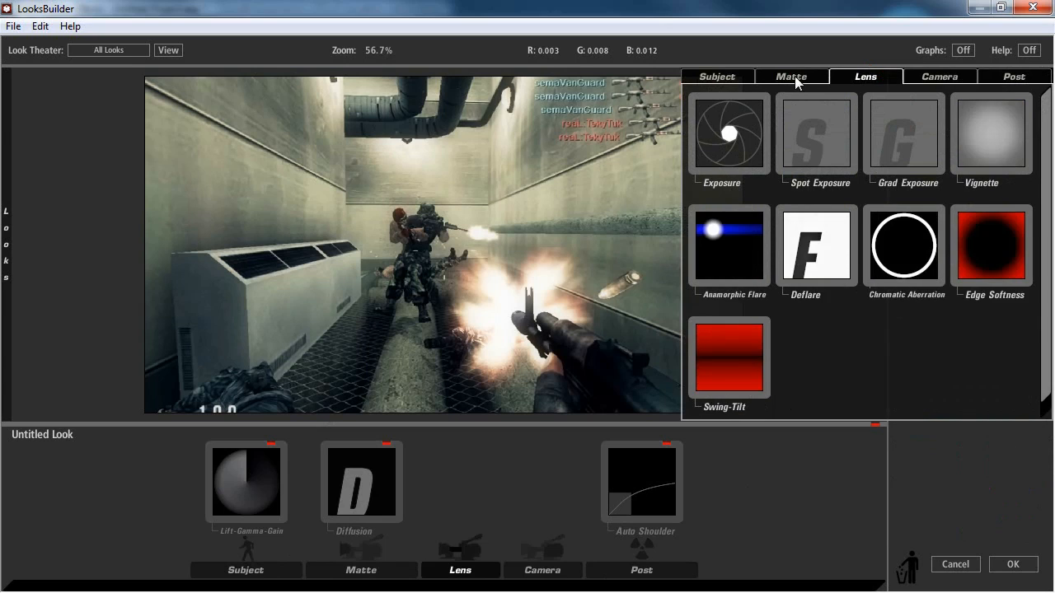
left_click(795, 76)
left_click_drag(910, 125, 549, 486)
- Tint the Grad Exposure color balance slightly red with G 0.970 and B 0.982, and set Stops to +0.30
left_click_drag(986, 489, 979, 475)
mouse_move(996, 319)
left_mouse_down()
mouse_move(1017, 319)
mouse_move(1007, 319)
left_mouse_up()
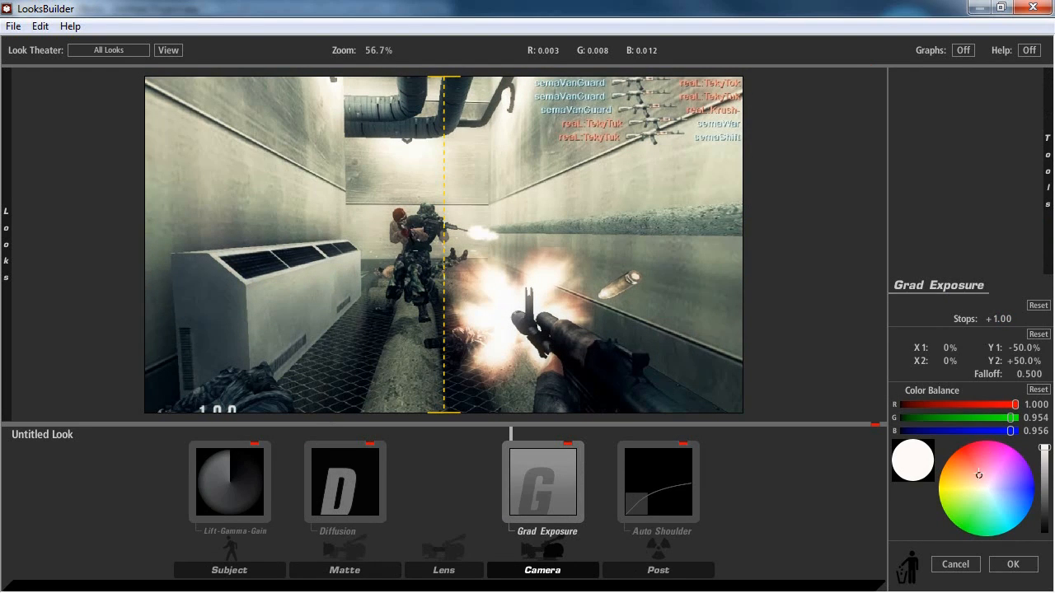
left_click_drag(980, 475, 984, 476)
left_click(1001, 319)
type("0.3")
key("Return")
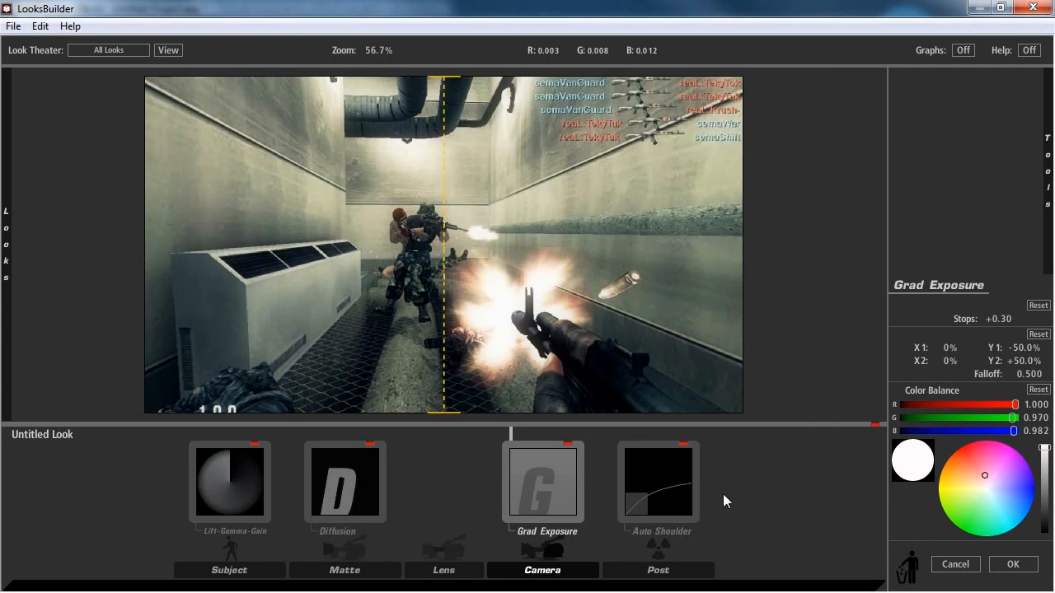
- Push the Grad Exposure color balance slightly further toward red and compare the preview with the tool off and on
left_click(567, 443)
left_click(569, 443)
left_click_drag(985, 475, 979, 472)
left_click(566, 444)
left_click(566, 443)
- Try moving the Grad Exposure gradient line, undo that move, and apply the look to the looks layer
left_click_drag(437, 412, 491, 317)
key("ctrl+z")
left_click(1019, 565)
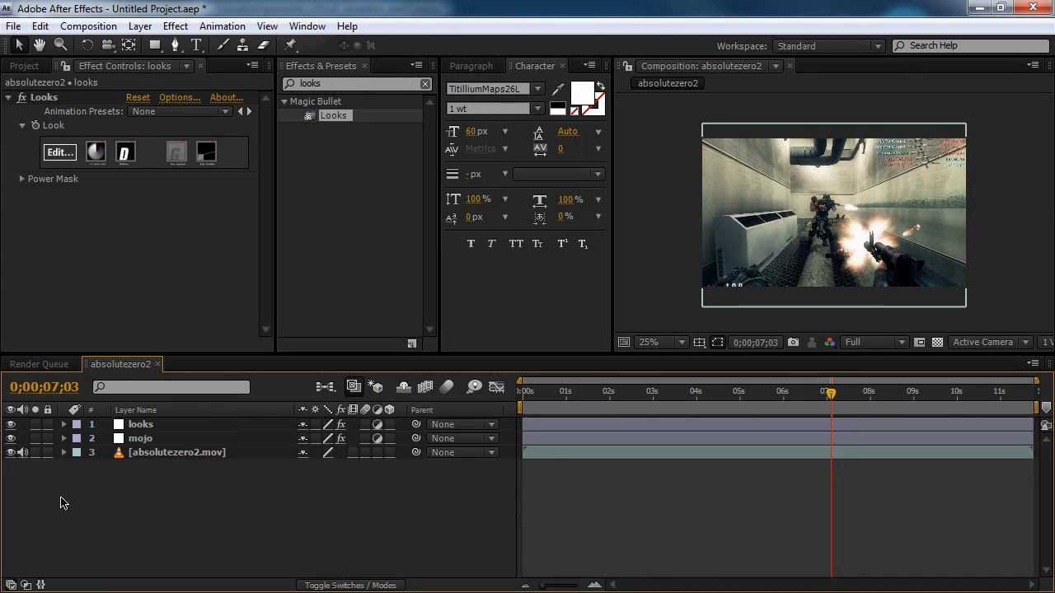
- Compare the frame with the looks and mojo adjustment layers hidden and shown
left_click(10, 425)
left_click(189, 441)
left_click(9, 440)
left_click(8, 441)
left_click(10, 424)
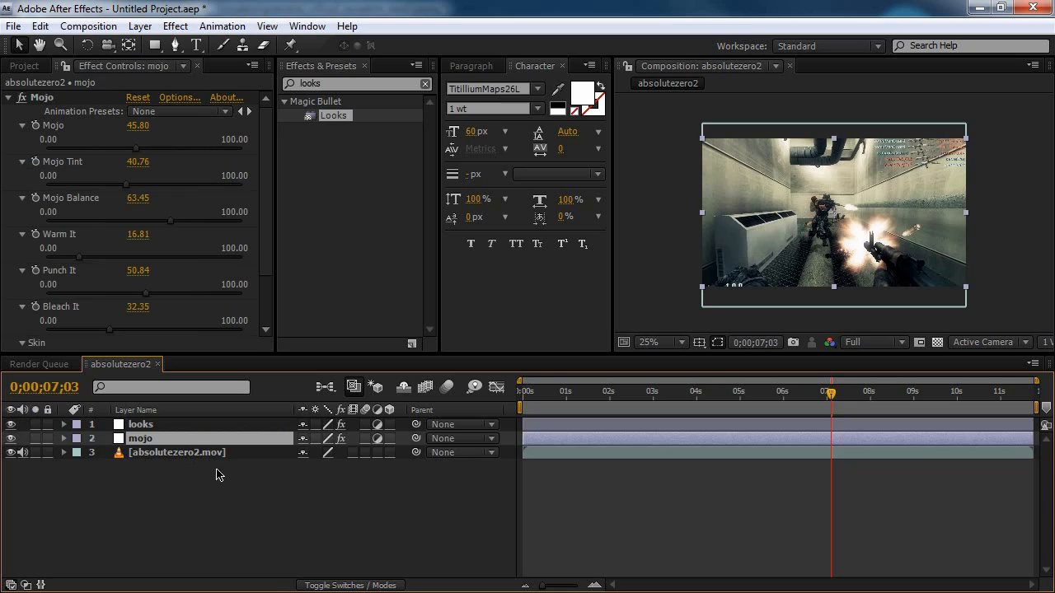
- Add a third adjustment layer on top of the composition and name it curves
left_click(206, 483)
right_click(208, 484)
mouse_move(236, 430)
left_click(494, 412)
key("Return")
type("curves")
key("Return")
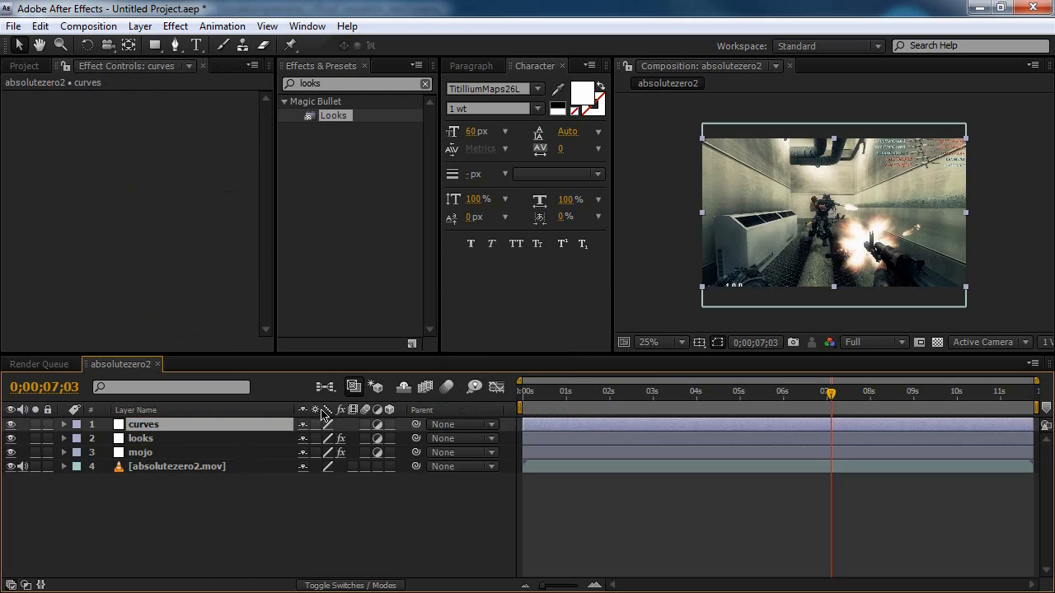
- Find the Color Correction Curves effect and apply it to the curves adjustment layer
double_click(331, 80)
type("curves")
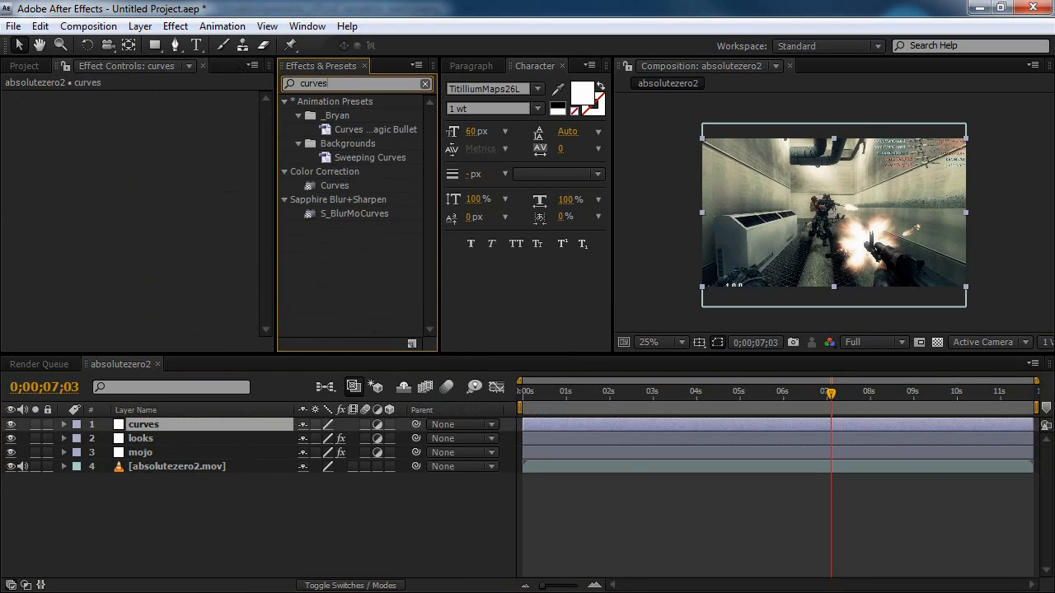
left_click_drag(335, 185, 147, 426)
left_click(242, 521)
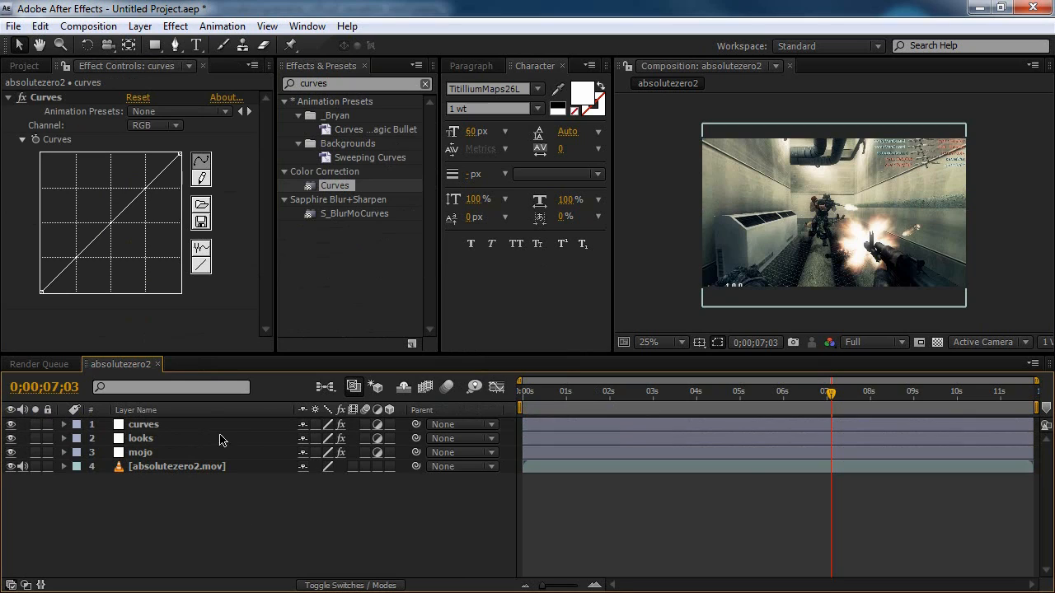
- Shape the RGB curve into a gentle S by lowering a shadow point, anchoring the midtones and raising a highlight point
left_click(144, 427)
left_click(144, 186)
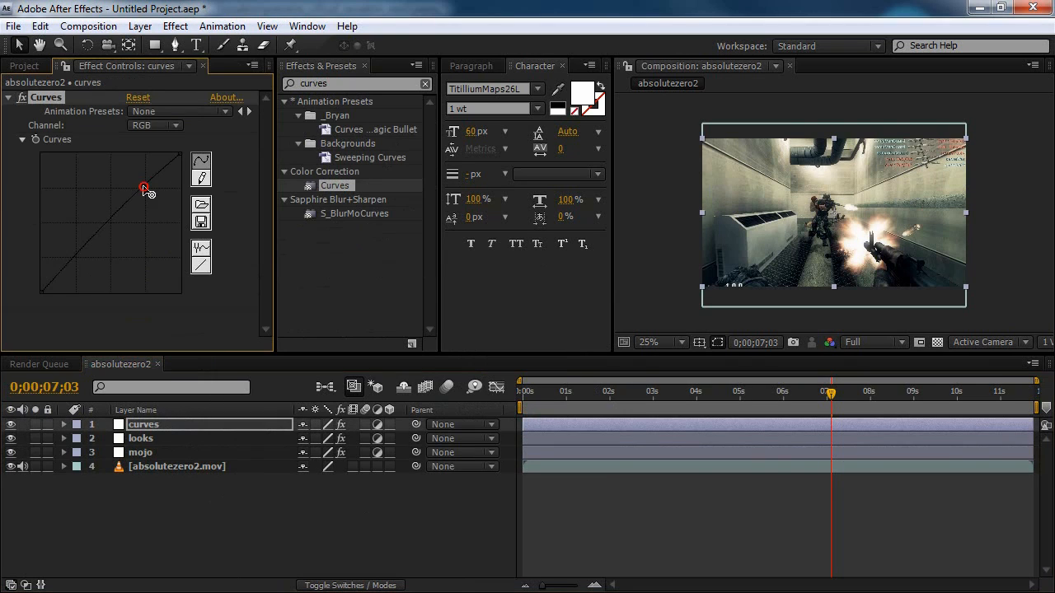
left_click(100, 232)
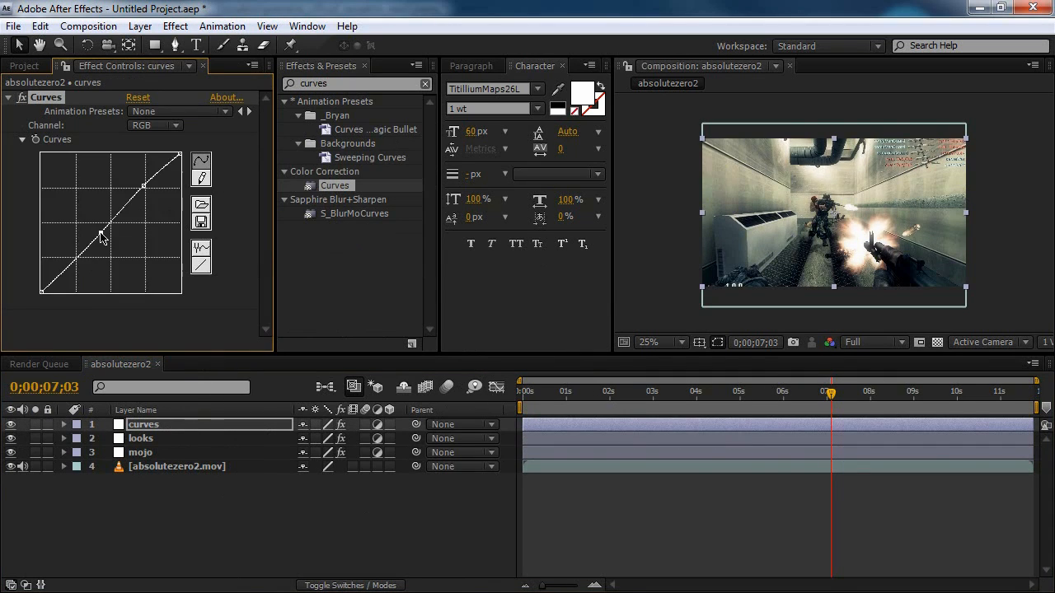
left_click_drag(100, 232, 76, 259)
left_click(123, 207)
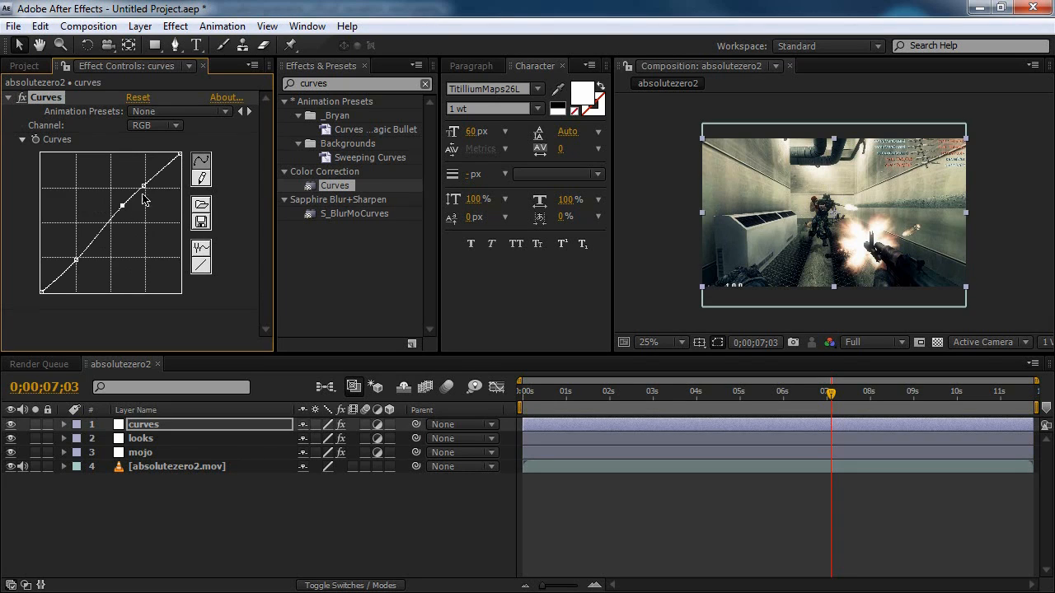
left_click_drag(145, 186, 143, 182)
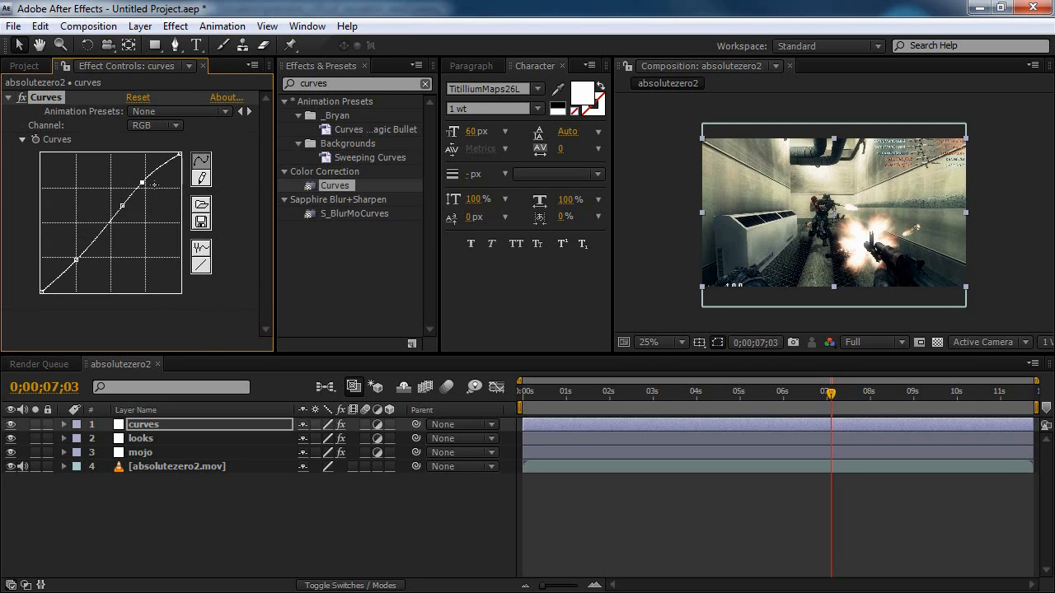
- Switch Curves to the Green channel and raise its midpoint very slightly
left_click(154, 125)
left_click(156, 165)
left_click_drag(109, 226, 108, 223)
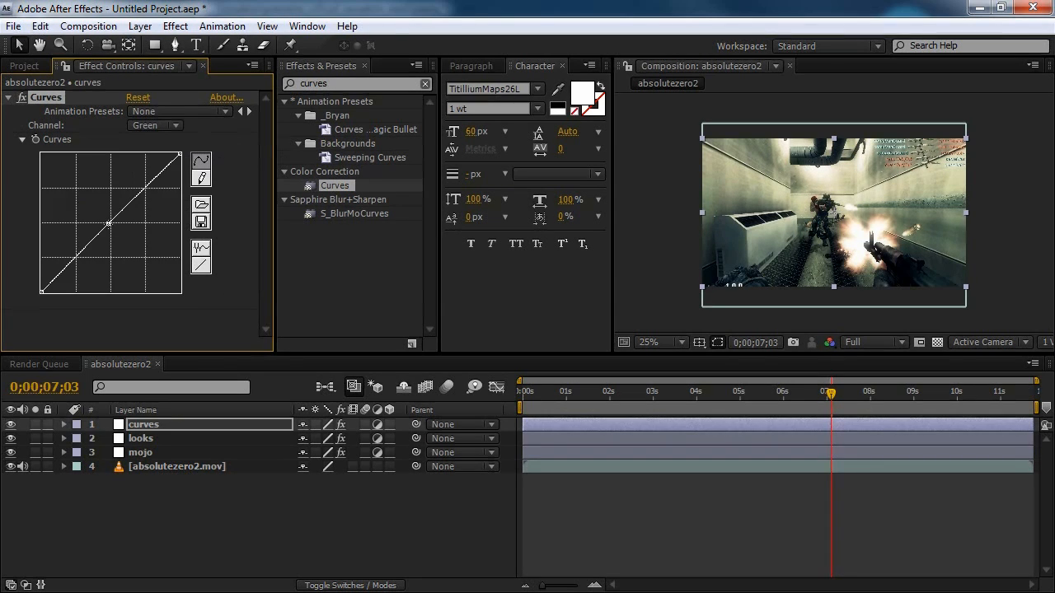
- Switch Curves to the Blue channel and slightly raise one point in the highlights and one in the midtones
left_click(155, 126)
left_click(163, 144)
left_click_drag(144, 187, 143, 187)
left_click_drag(112, 223, 108, 224)
left_click(111, 223)
left_click(785, 491)
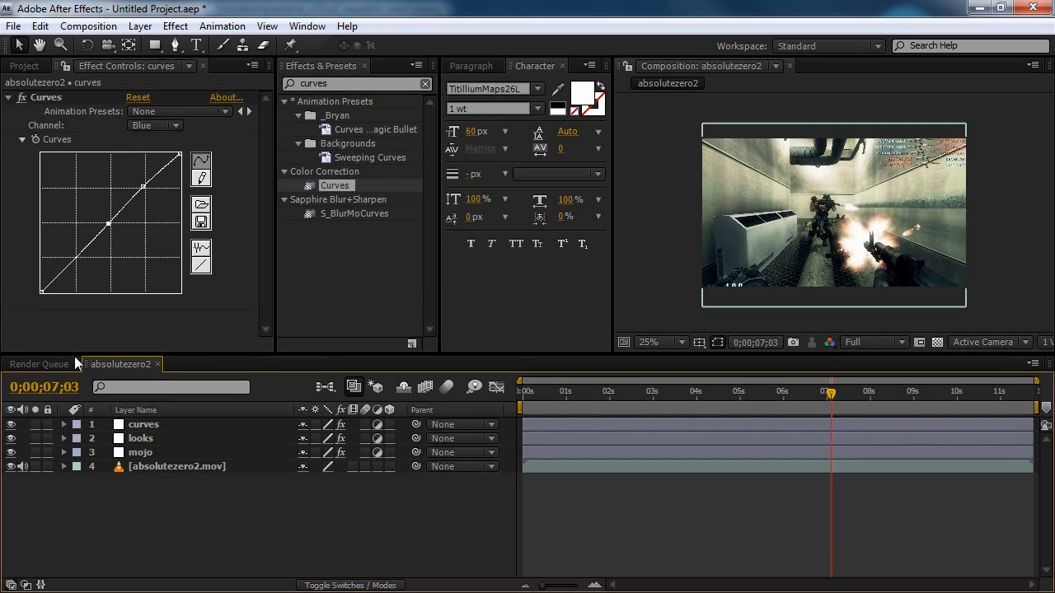
- Collapse the Curves settings, compare the frame with the effect off and on, and briefly view it enlarged
left_click(22, 98)
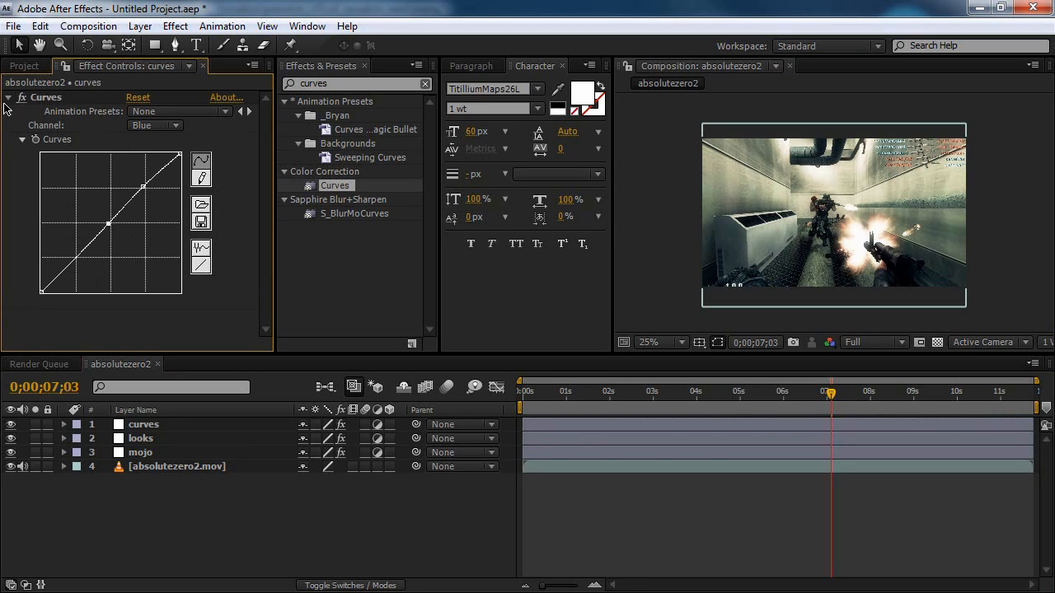
left_click(8, 97)
left_click(22, 97)
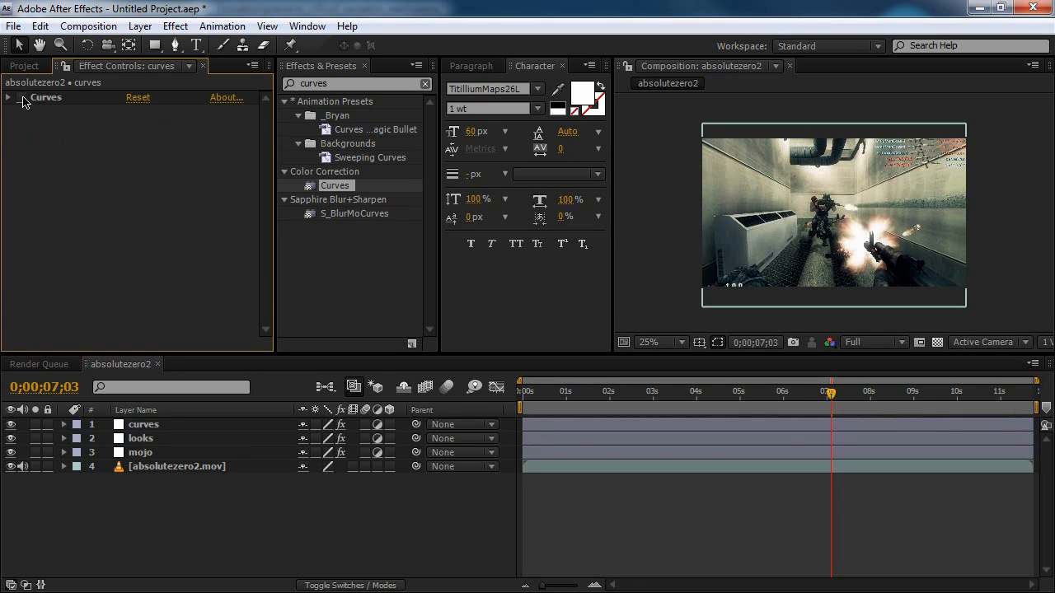
left_click(22, 98)
left_click(746, 521)
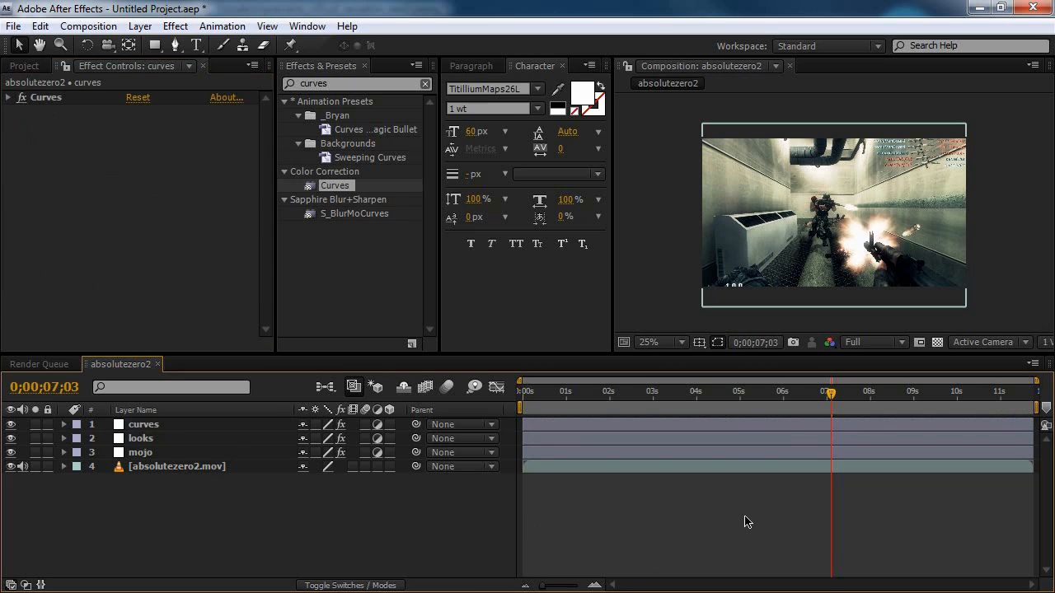
key("grave")
key("grave")
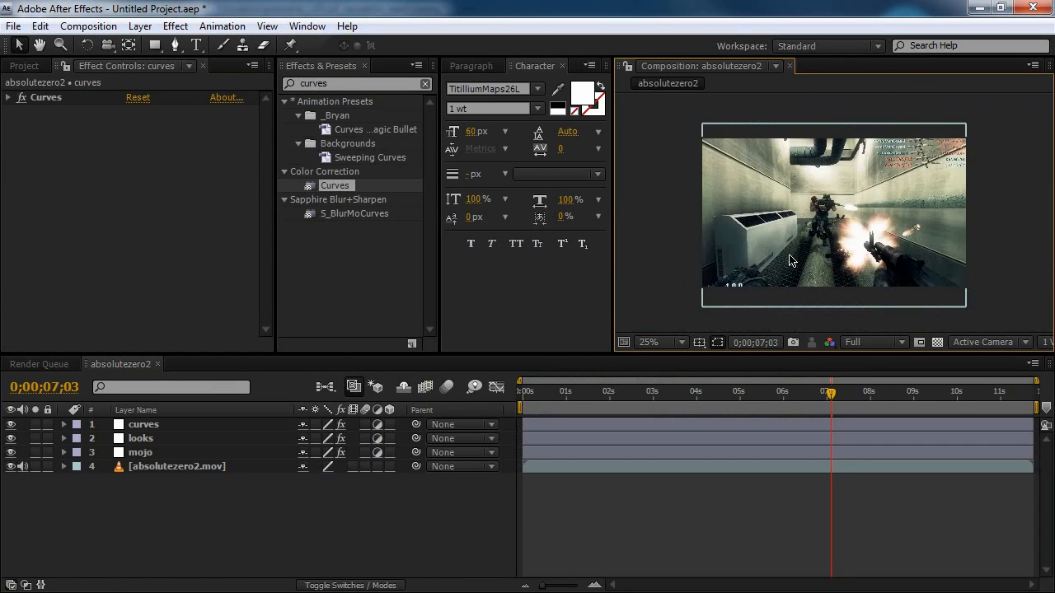
- Add a fourth adjustment layer on top of the composition and name it colorme
left_click(203, 522)
left_click(153, 453)
right_click(149, 498)
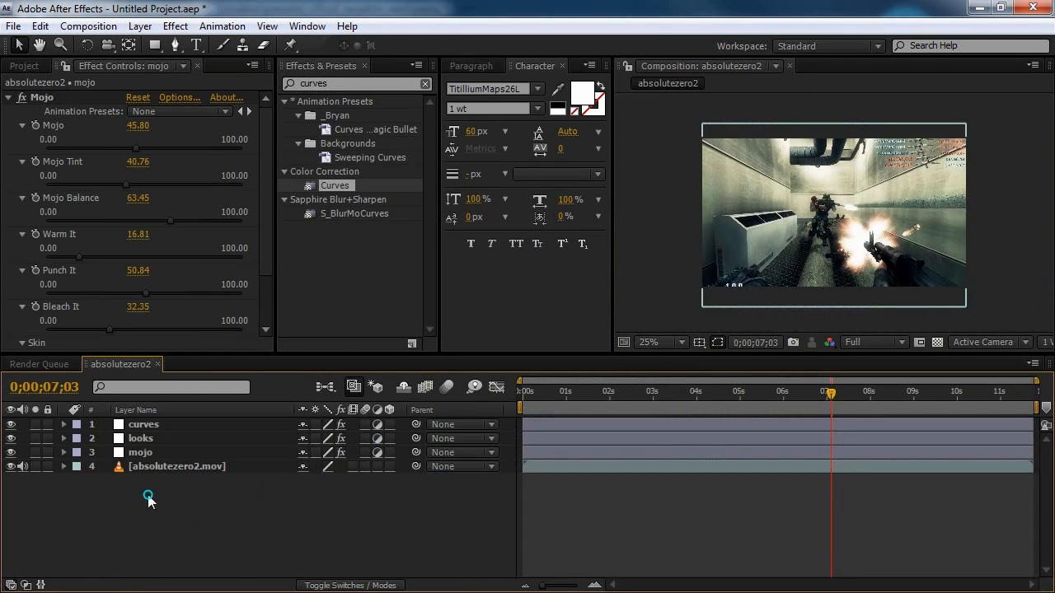
mouse_move(186, 434)
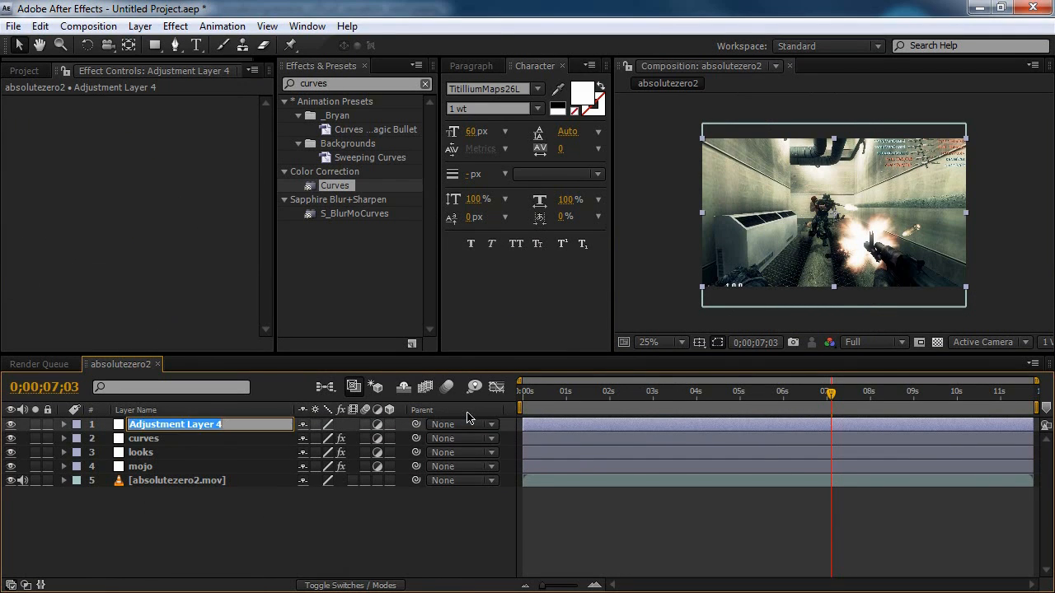
key("Return")
type("colorme")
key("Return")
left_click(214, 504)
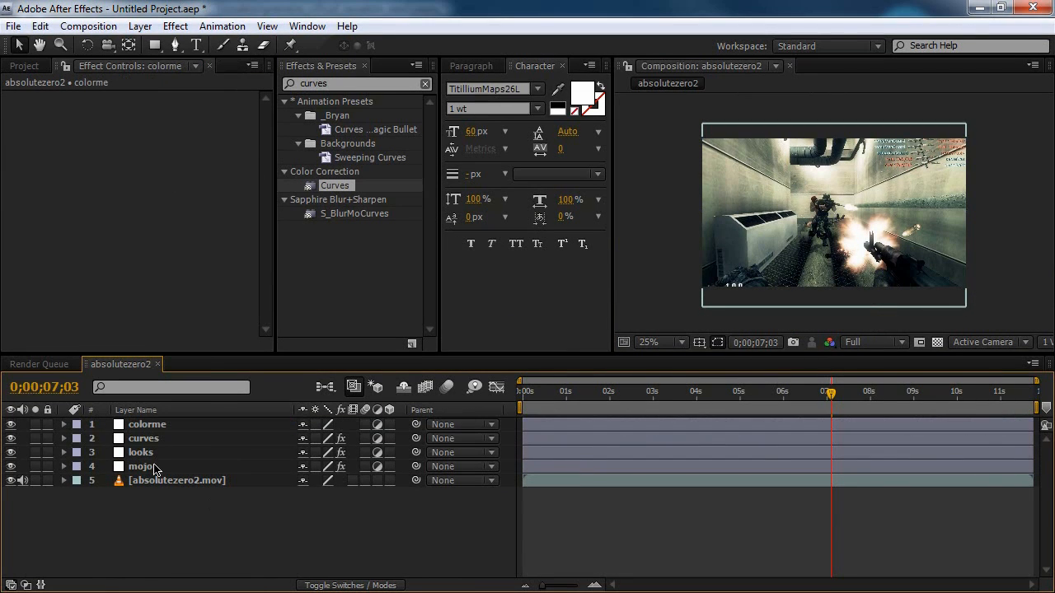
left_click(155, 466)
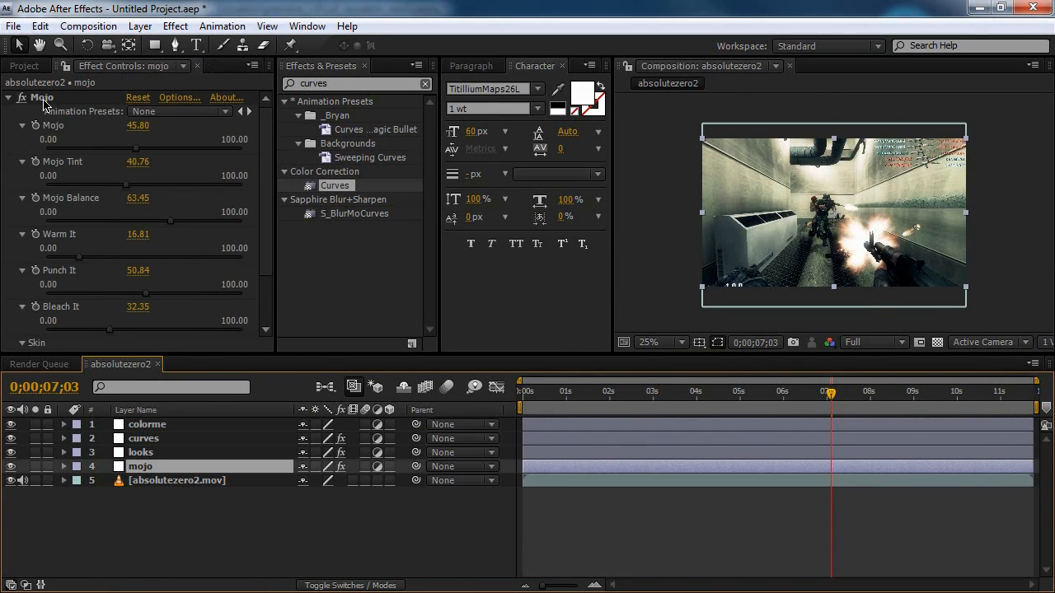
left_click(43, 98)
left_click(158, 524)
left_click(154, 468)
left_click(149, 425)
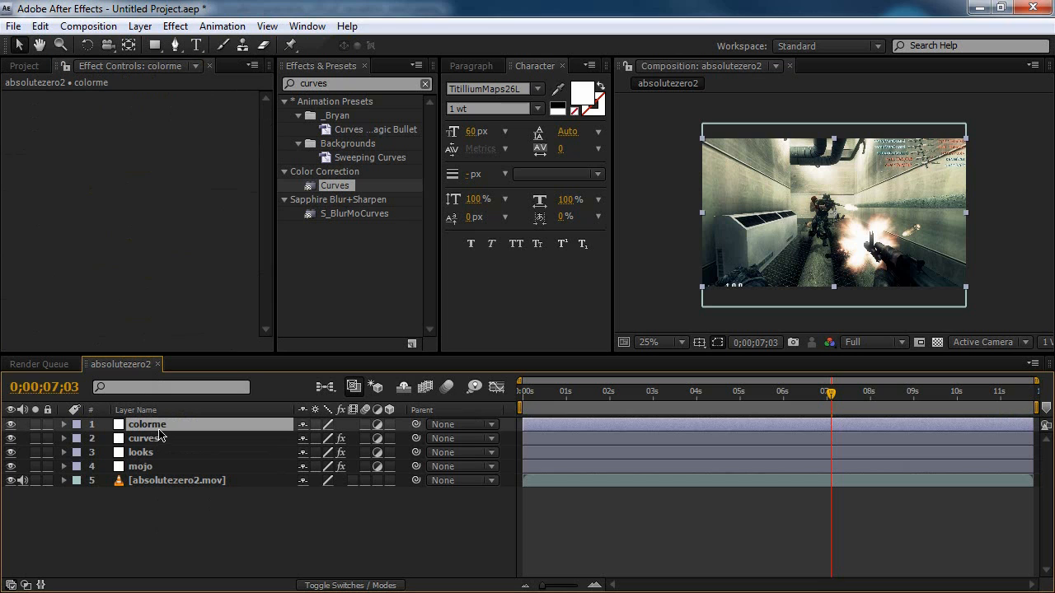
left_click(141, 467)
left_click(142, 453)
left_click(143, 440)
left_click(145, 468)
left_click(147, 453)
left_click(149, 440)
left_click(148, 425)
- Cut the Mojo effect from the mojo layer, paste it onto the colorme layer and collapse its settings
left_click(141, 468)
left_click(40, 99)
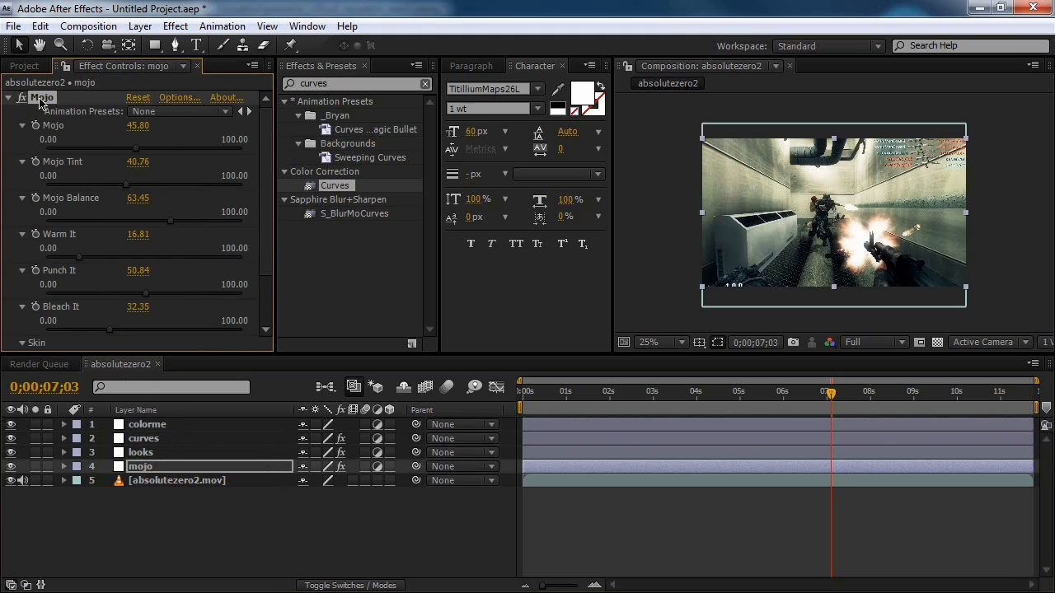
left_click(40, 25)
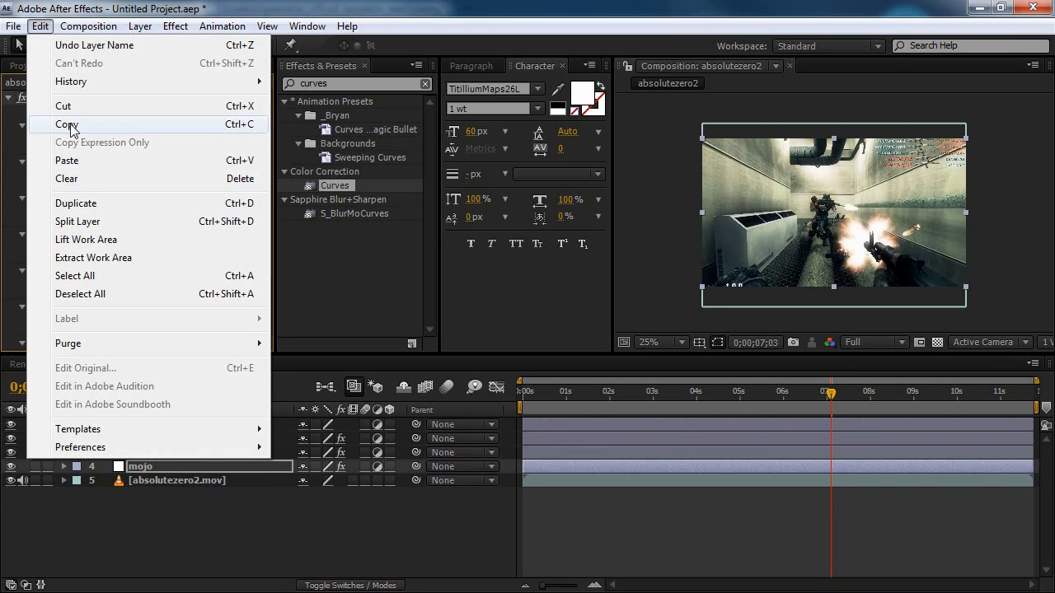
left_click(113, 107)
left_click(156, 428)
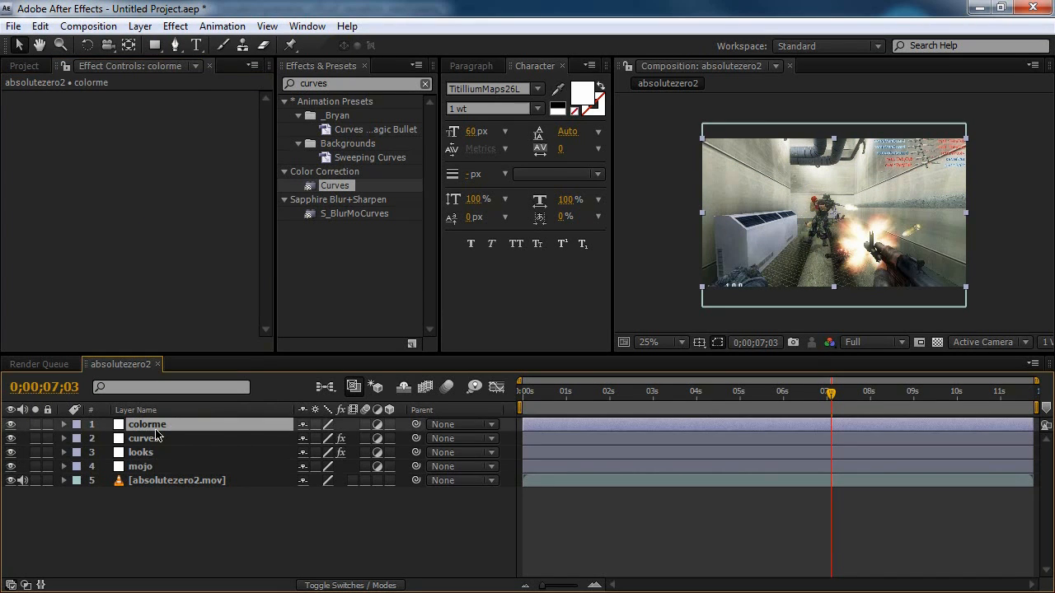
key("ctrl+v")
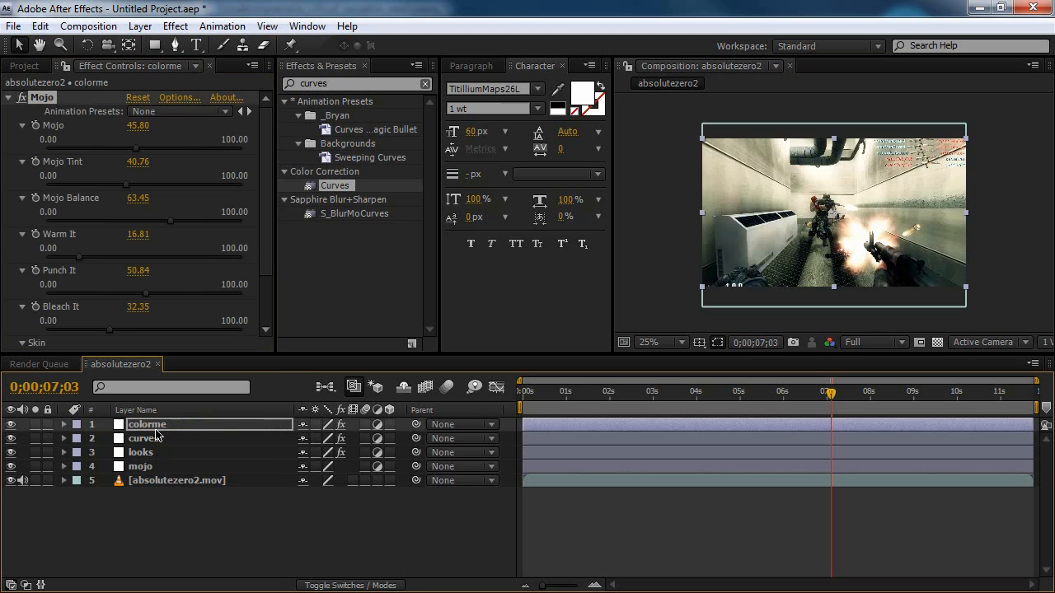
left_click(7, 99)
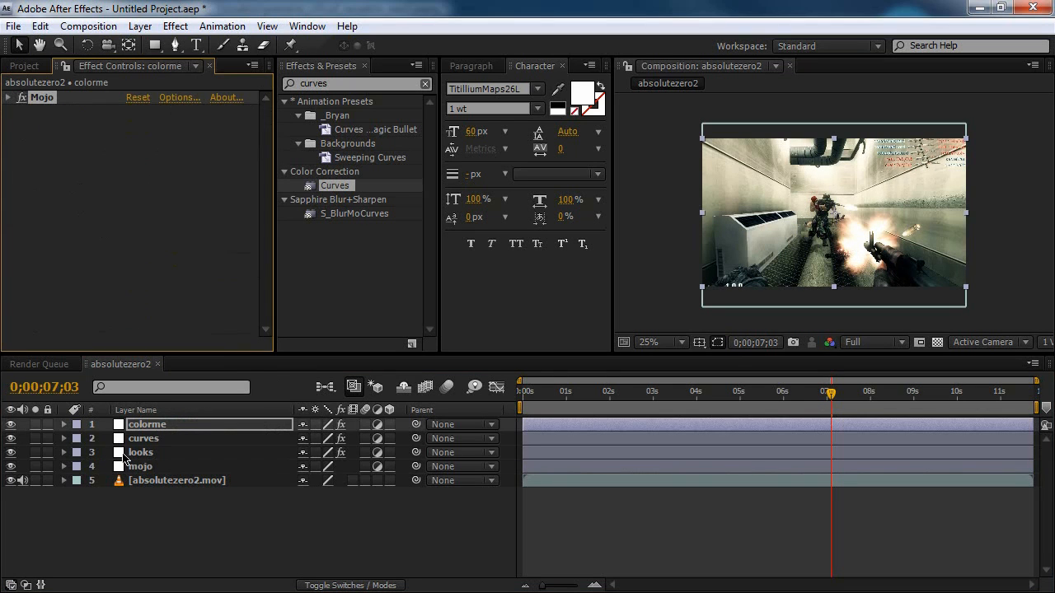
- Move the Looks effect from the looks layer onto the colorme layer
left_click(144, 455)
left_click(43, 99)
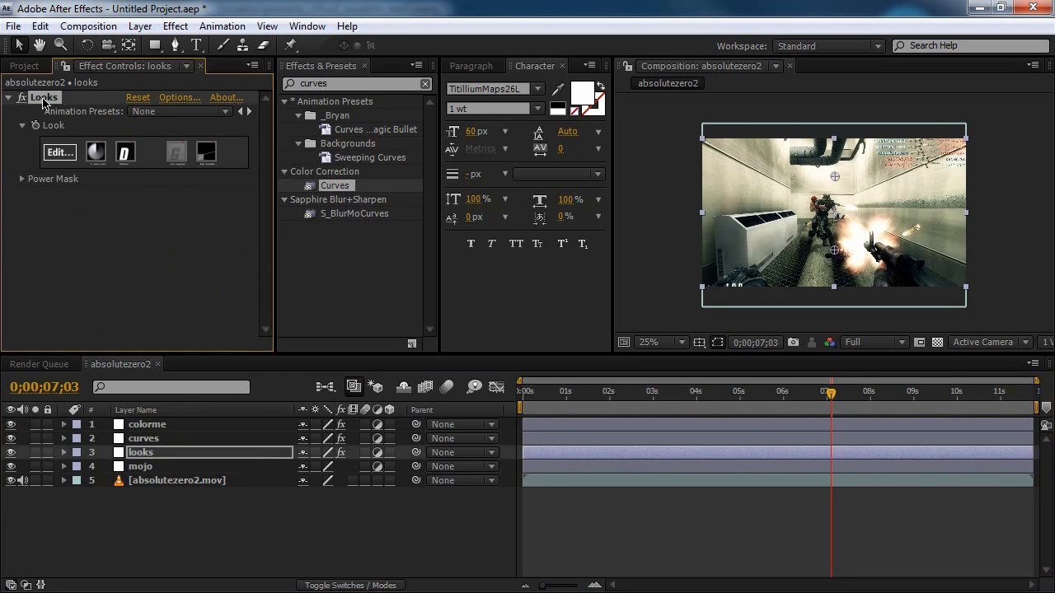
key("ctrl+x")
left_click(160, 425)
key("ctrl+v")
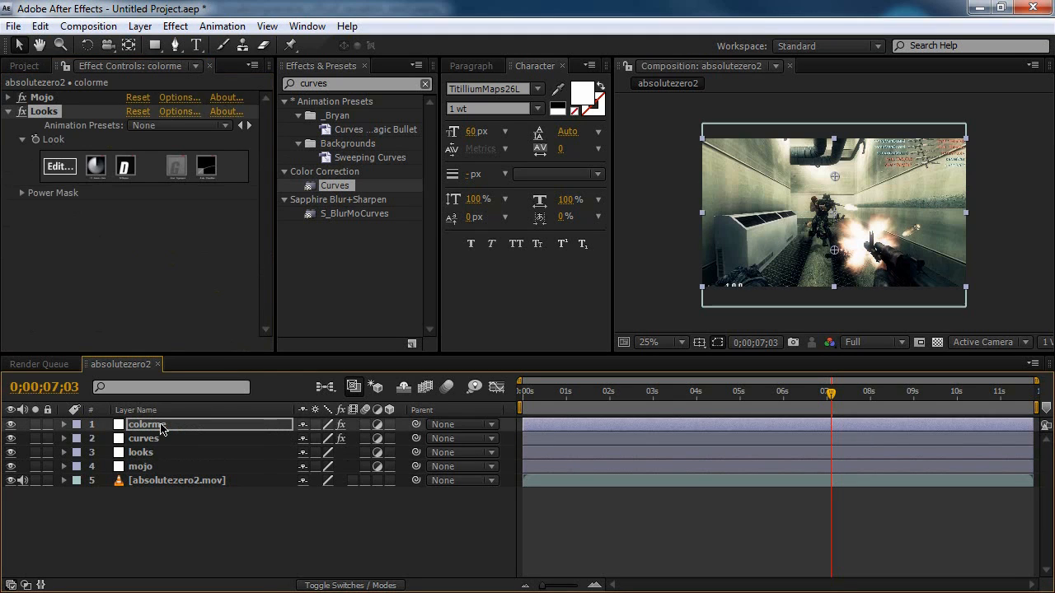
- Move the Curves effect from the curves layer onto the colorme layer
left_click(143, 438)
left_click(40, 97)
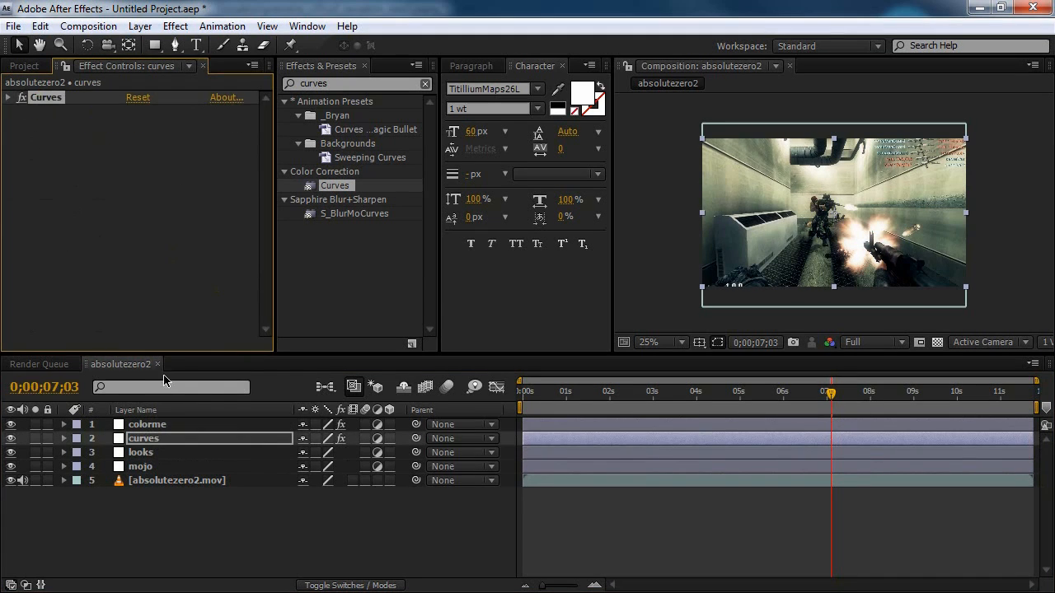
key("ctrl+x")
left_click(165, 425)
key("ctrl+v")
- Delete the emptied curves, looks and mojo adjustment layers
left_click(144, 438)
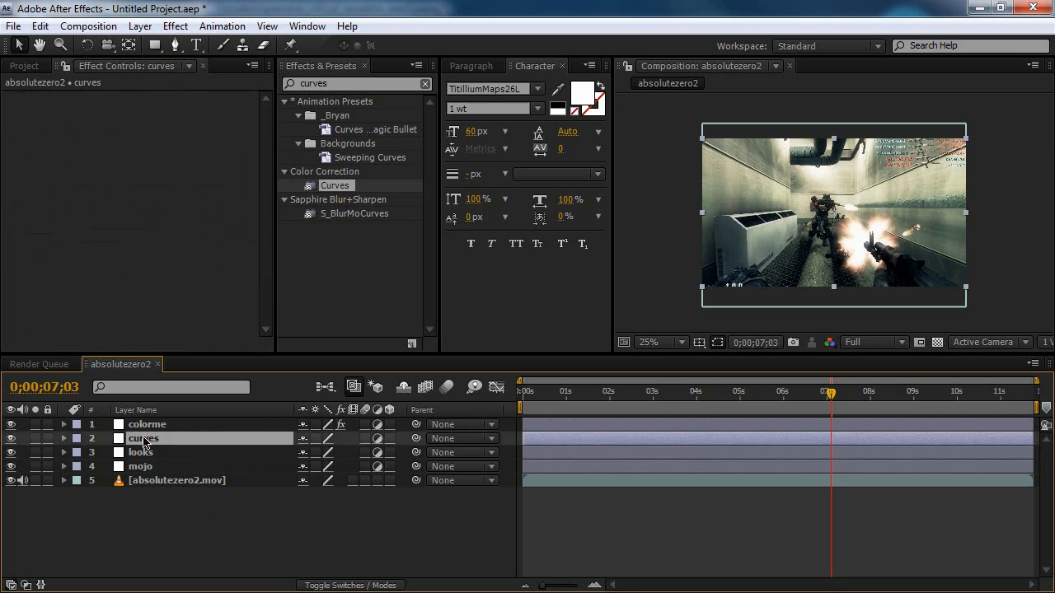
left_click(142, 468, "shift")
key("Delete")
- Select the colorme layer and collapse the settings of all its effects
left_click(152, 424)
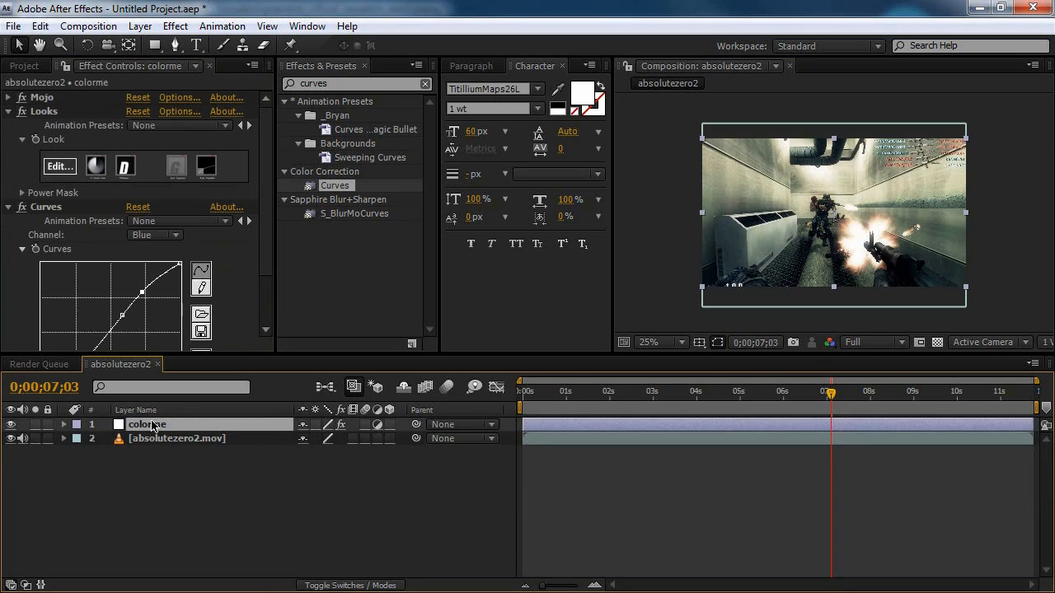
left_click(43, 112)
key("ctrl+a")
left_click(7, 111)
left_click(55, 209)
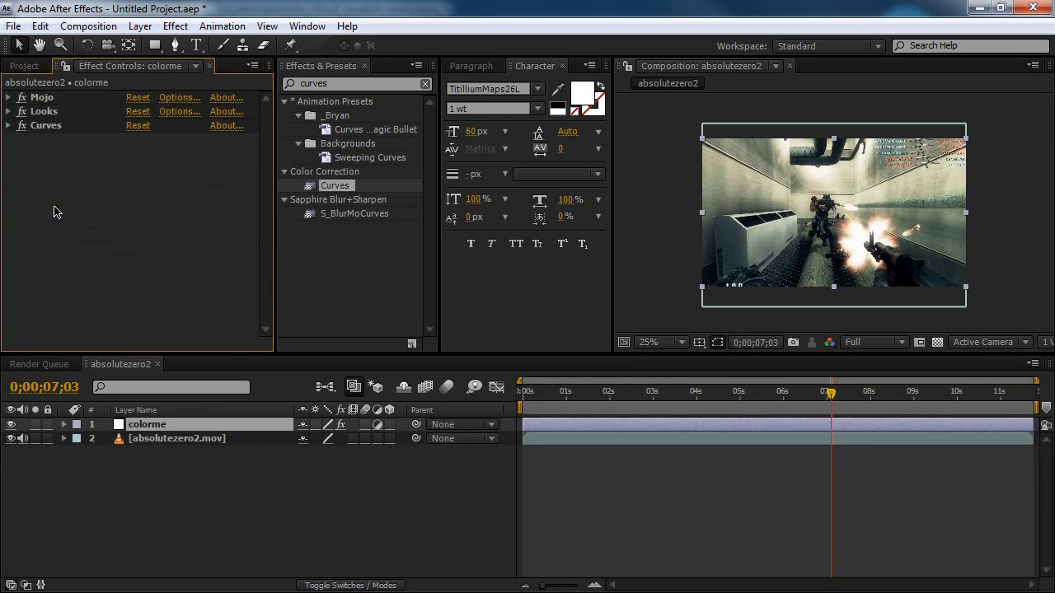
- Clear the effects search and start saving colorme's Mojo, Looks and Curves effects together as an animation preset
left_click(349, 290)
left_click(425, 83)
left_click(41, 247)
left_click(45, 126)
left_click(104, 254)
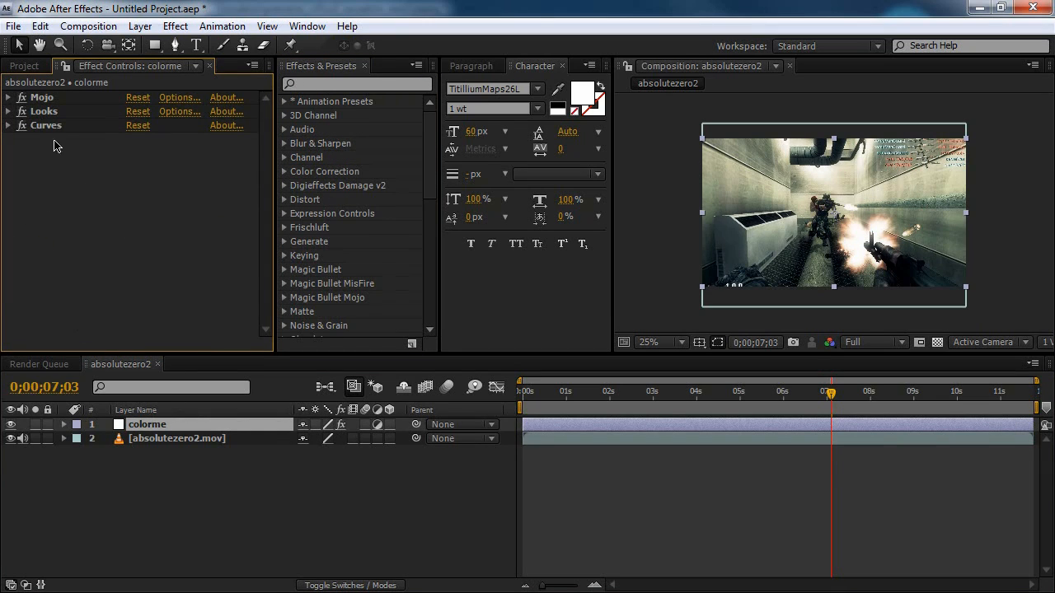
left_click(46, 127)
left_click(43, 99, "shift")
left_click(43, 98, "shift")
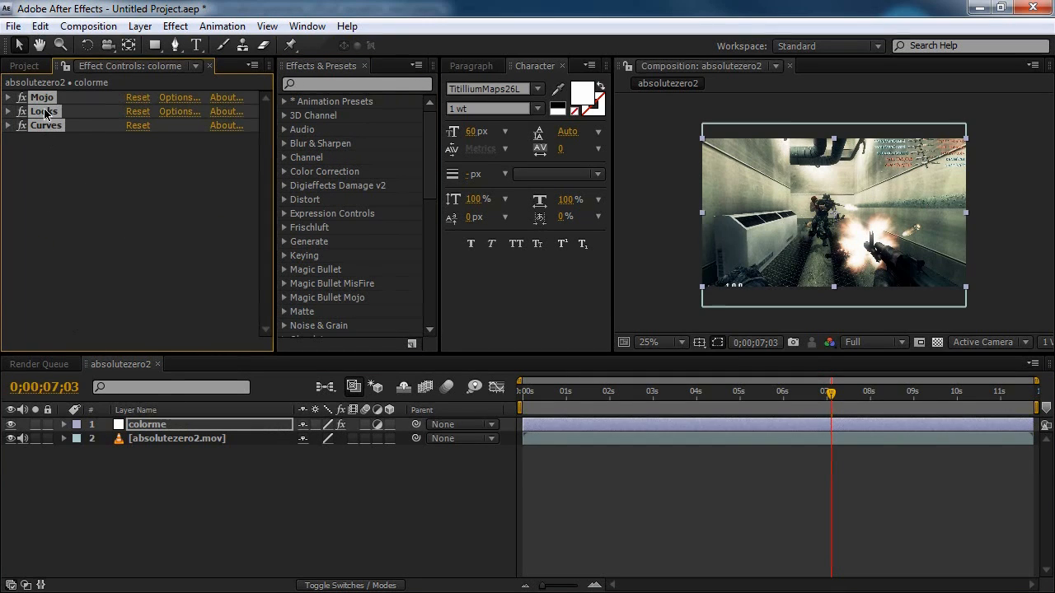
left_click_drag(46, 116, 377, 156)
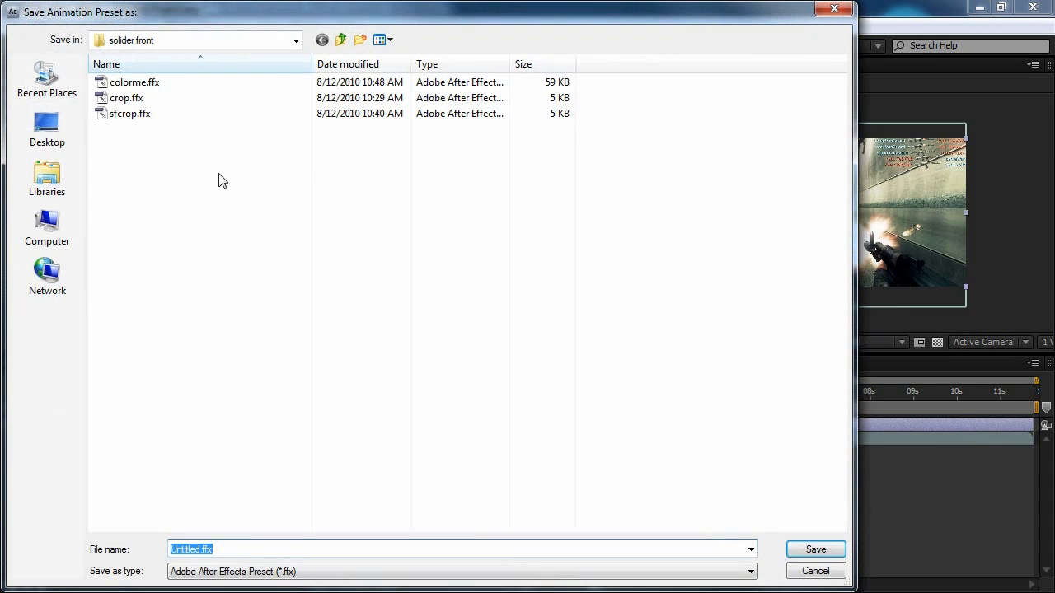
- Save the animation preset as colorize in the solider front folder inside Presets
left_click(296, 41)
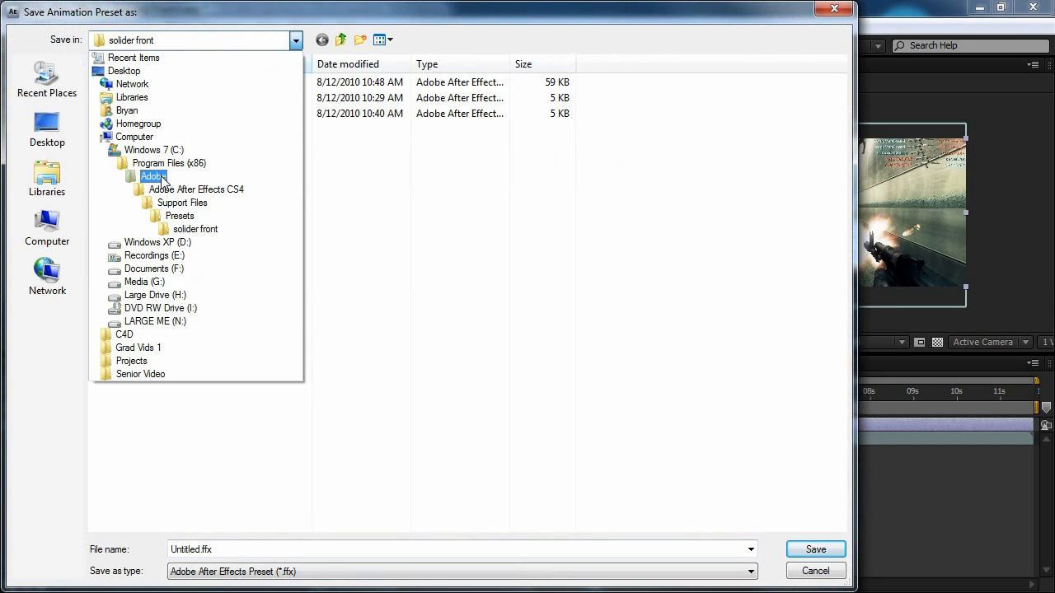
left_click(180, 216)
left_click(142, 224)
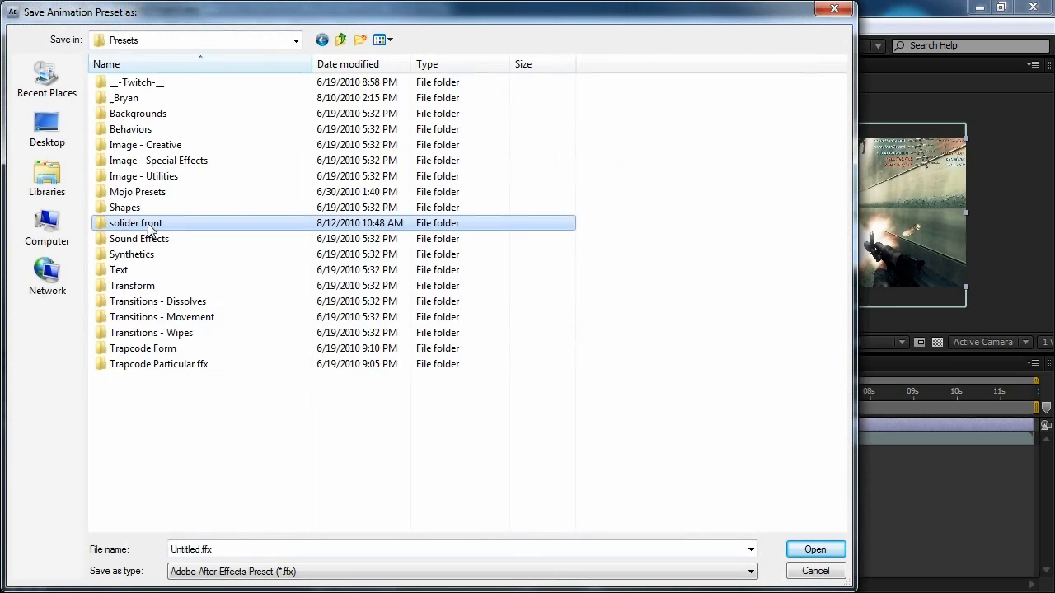
double_click(142, 224)
left_click(236, 547)
type("coliriz")
key("BackSpace")
key("BackSpace")
type("orize")
key("Return")
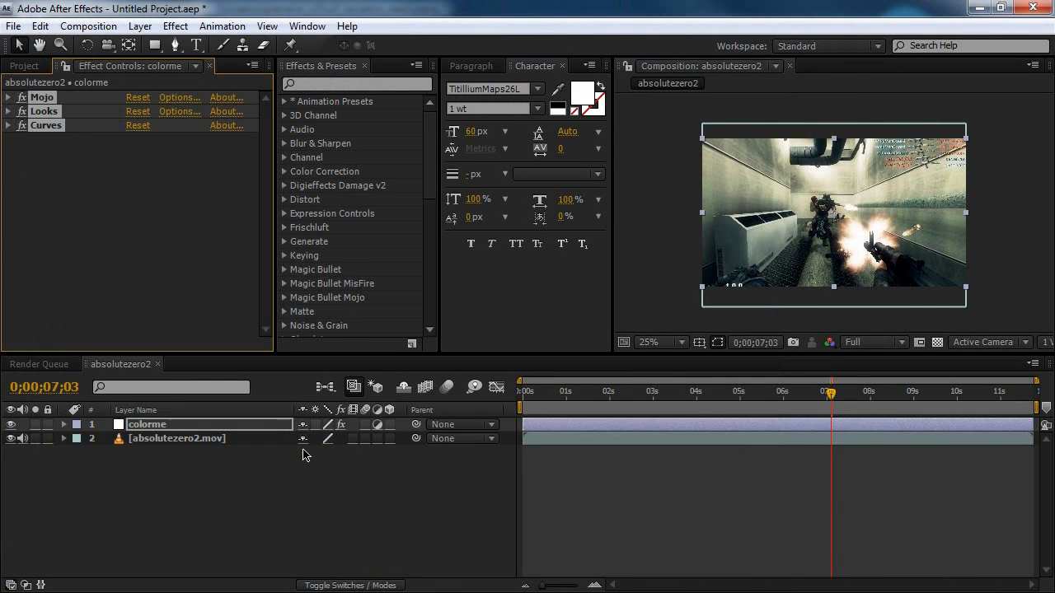
- Delete the Curves, Mojo and Looks effects from the colorme layer
left_click(163, 468)
left_click(154, 424)
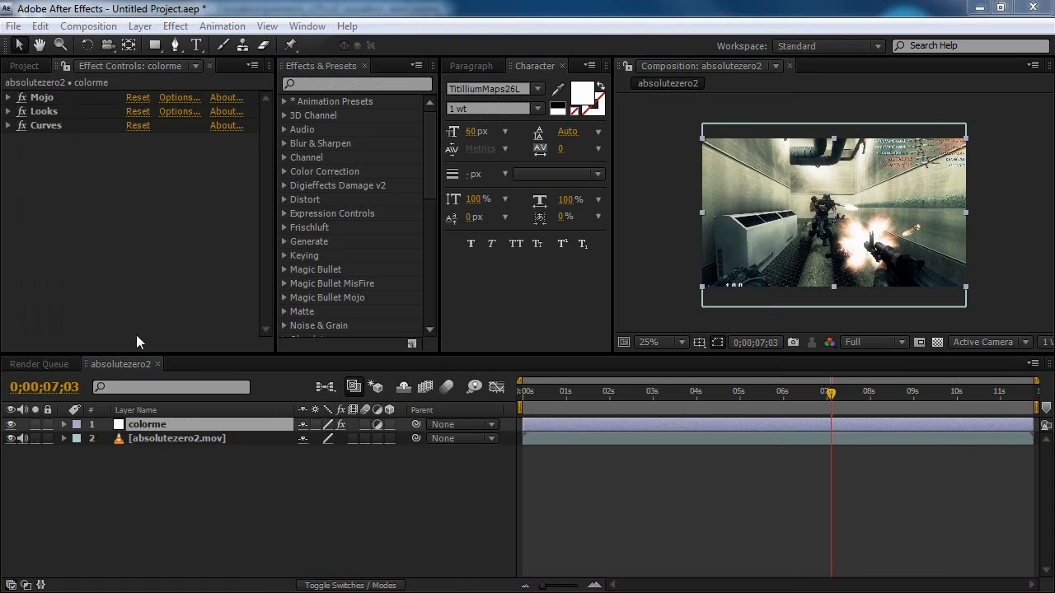
left_click(46, 140)
left_click(49, 127)
key("Delete")
left_click(43, 100)
left_click(48, 108, "shift")
key("Delete")
left_click(262, 515)
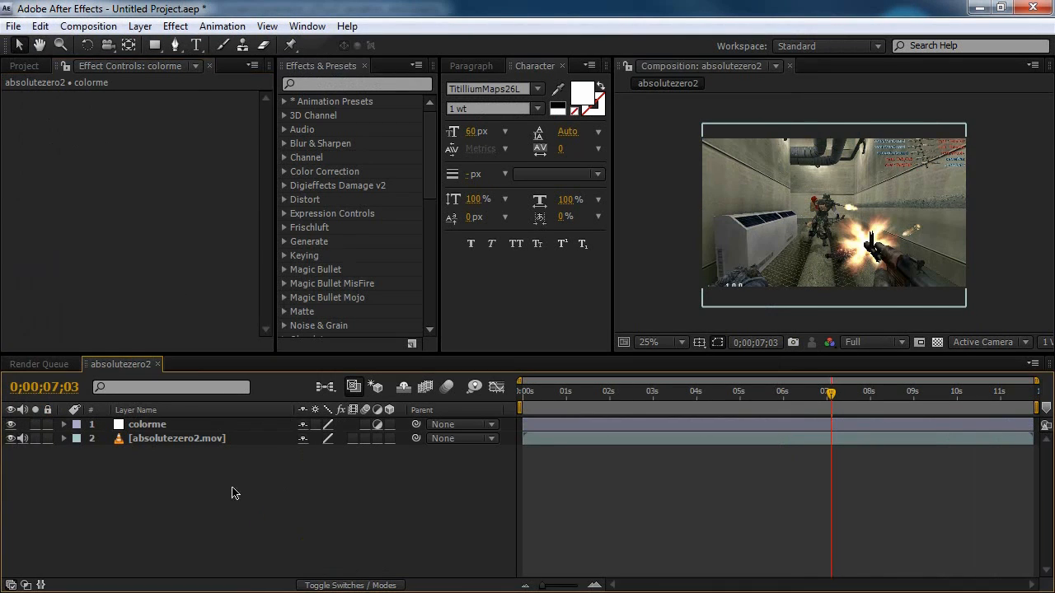
- Apply the colorize animation preset from the solider front folder to the colorme layer
left_click(155, 427)
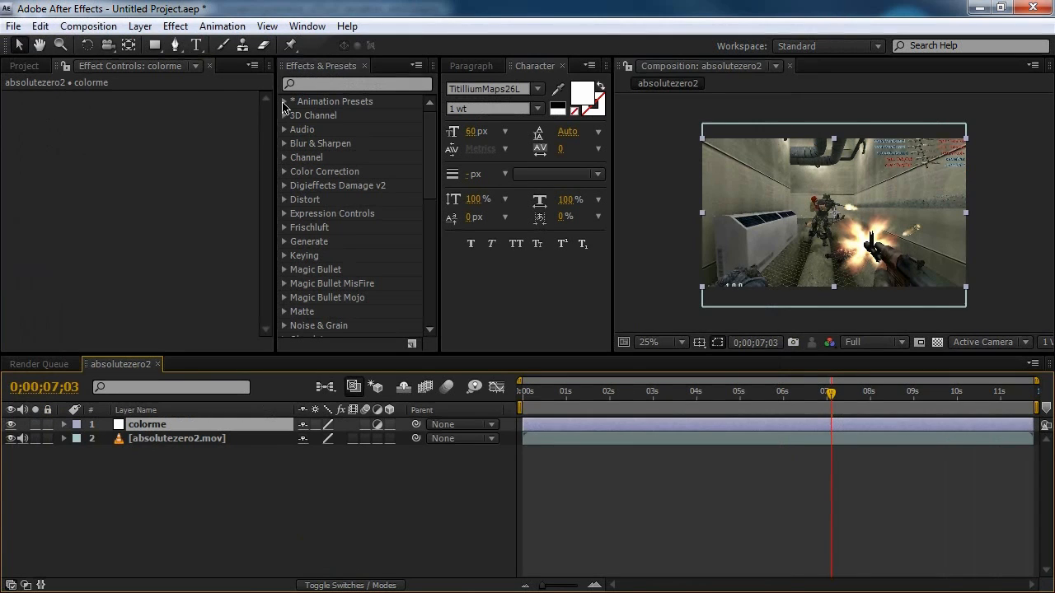
left_click(285, 101)
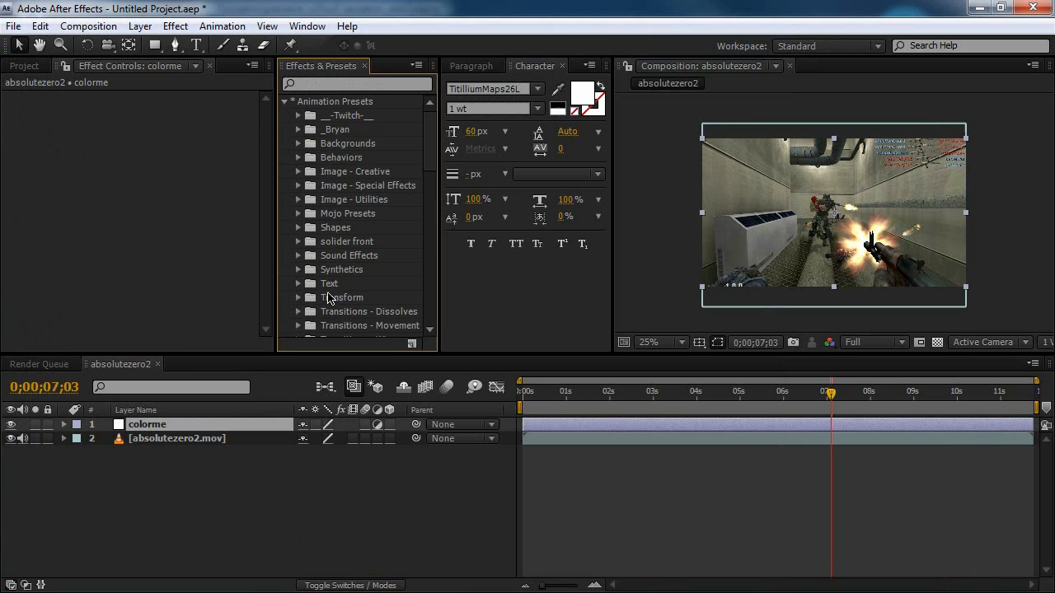
scroll(329, 298, "down", 1)
left_click(299, 205)
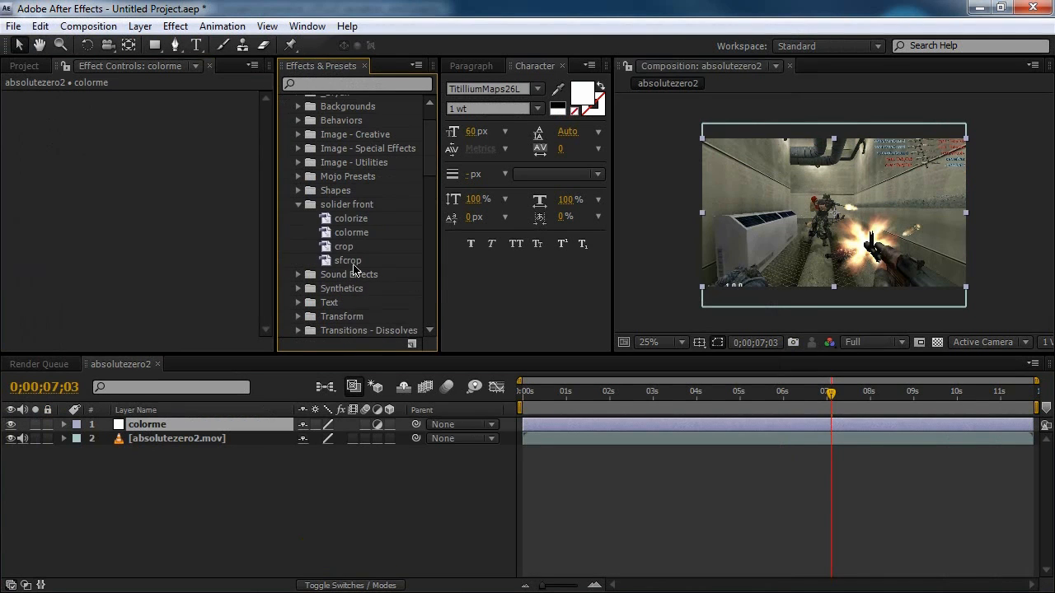
left_click(353, 221)
left_click_drag(352, 221, 161, 428)
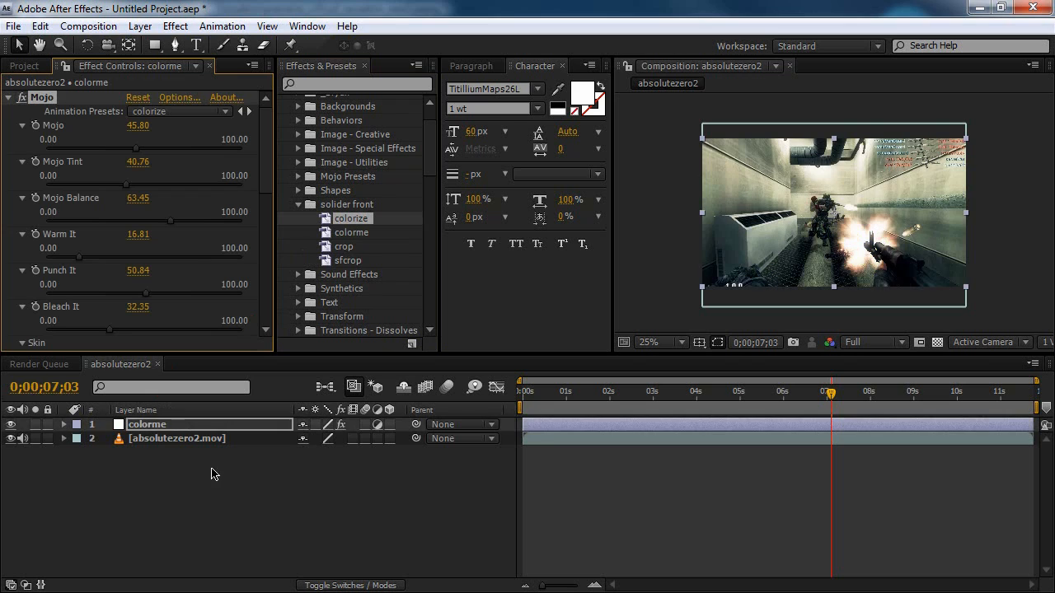
- Collapse the settings of the Mojo, Looks and Curves effects applied by the preset
left_click(40, 97)
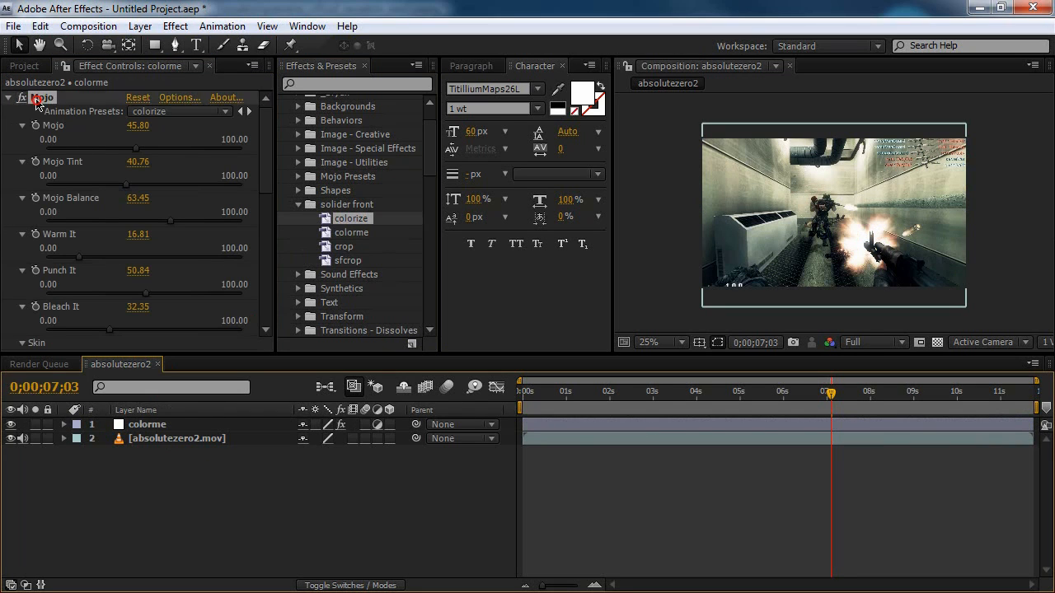
left_click(8, 97)
left_click(9, 111)
left_click(9, 124)
- Compare the frame with Curves, Looks and Mojo switched off and on, and leave only Curves disabled
left_click(21, 125)
left_click(21, 112)
left_click(22, 99)
left_click(22, 99)
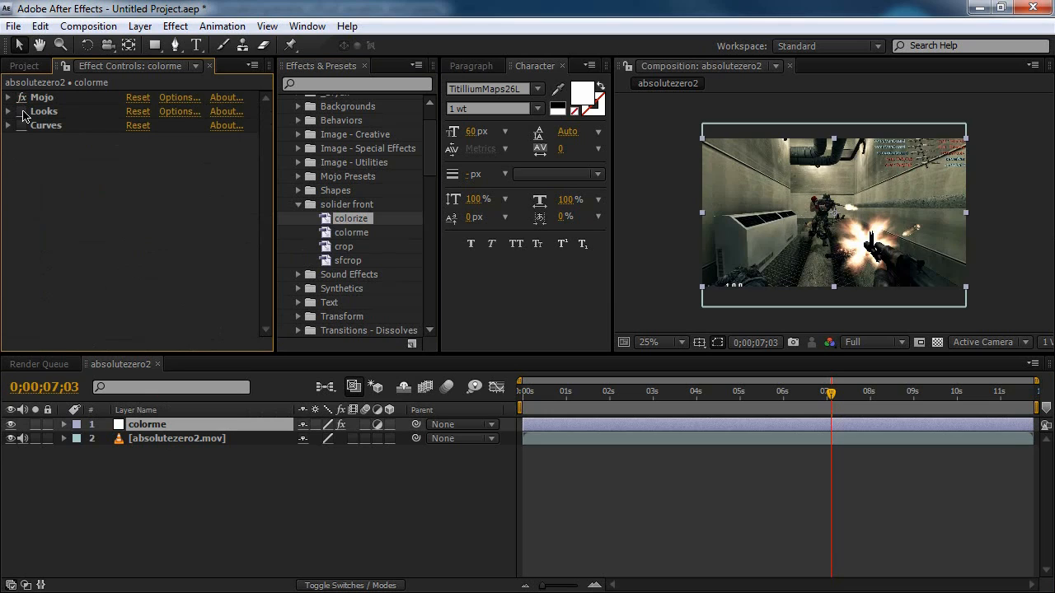
left_click(22, 112)
left_click(23, 127)
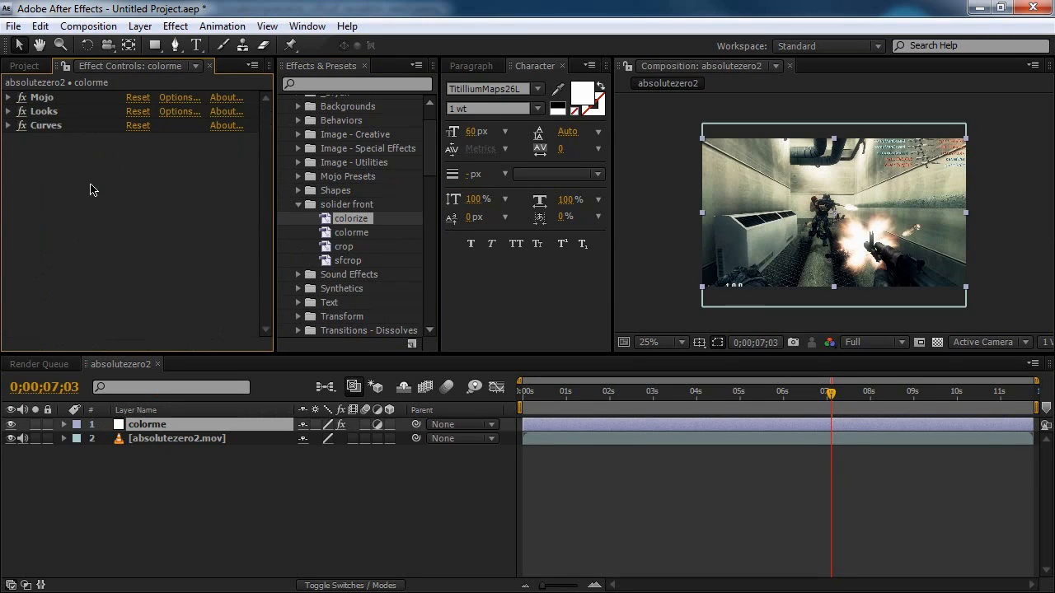
left_click(22, 126)
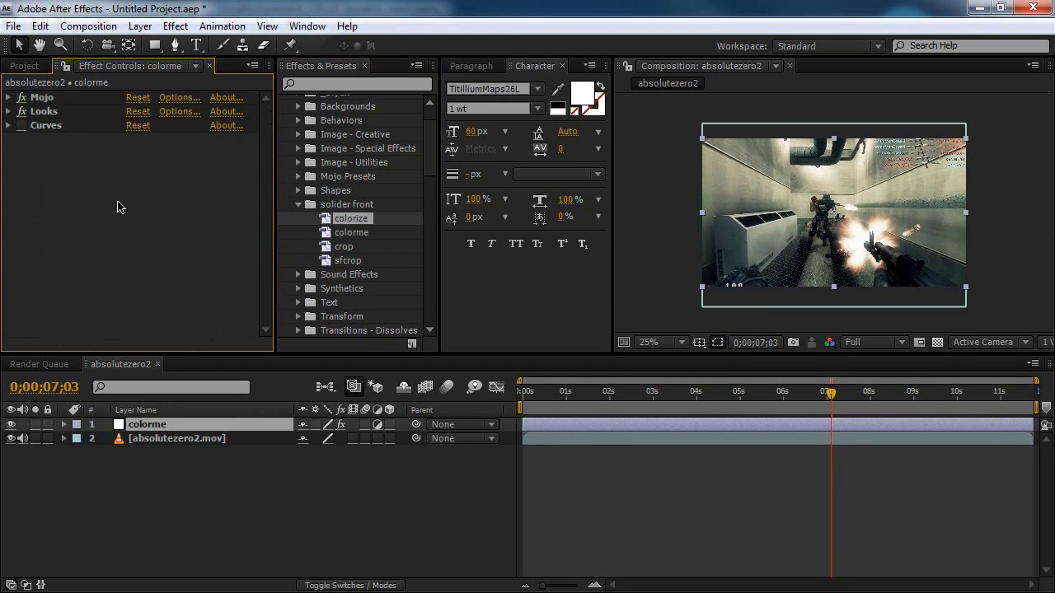
left_click(300, 507)
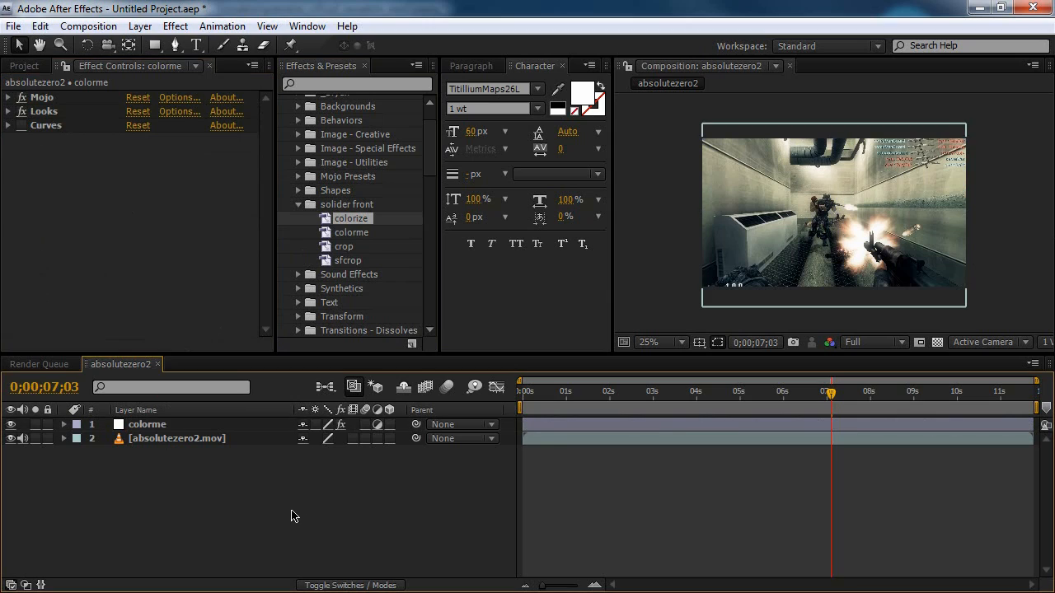
- Save the Position and Scale of the absolutezero2.mov layer as an animation preset named cropsf in the solider front folder
left_click(172, 439)
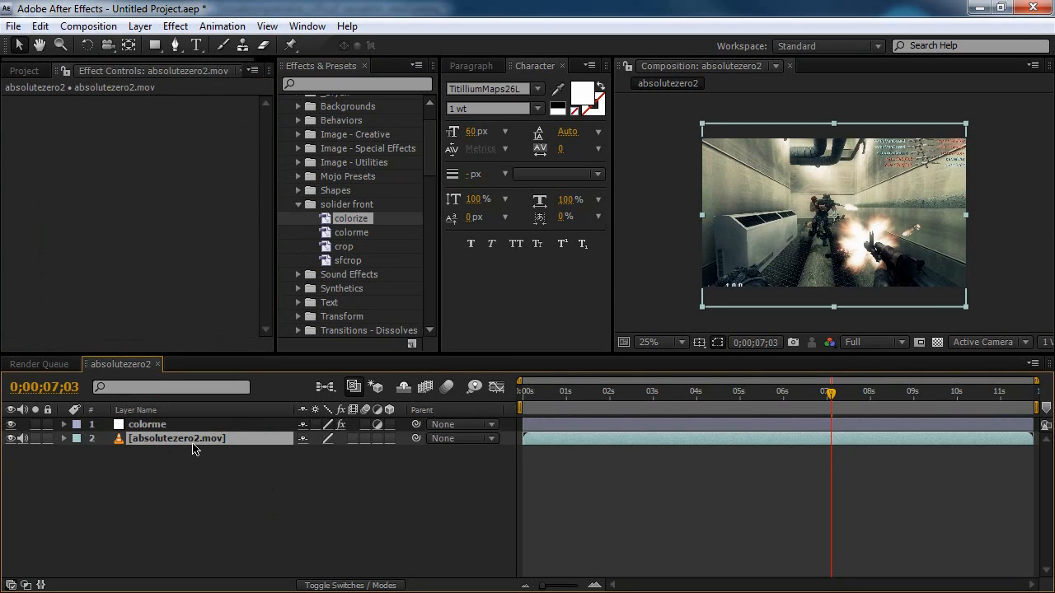
key("p")
key("shift+s")
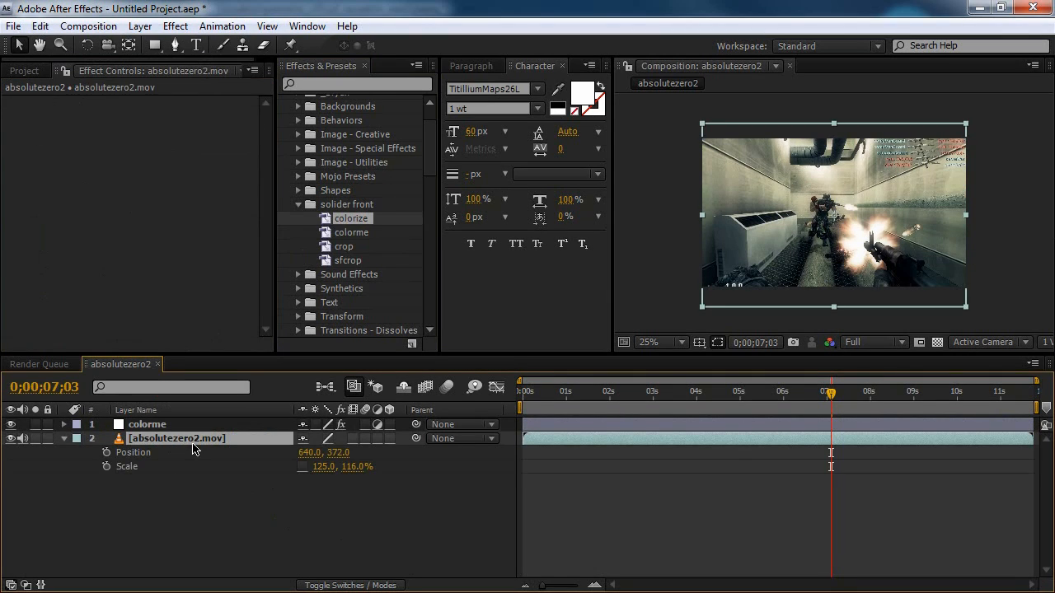
left_click(245, 512)
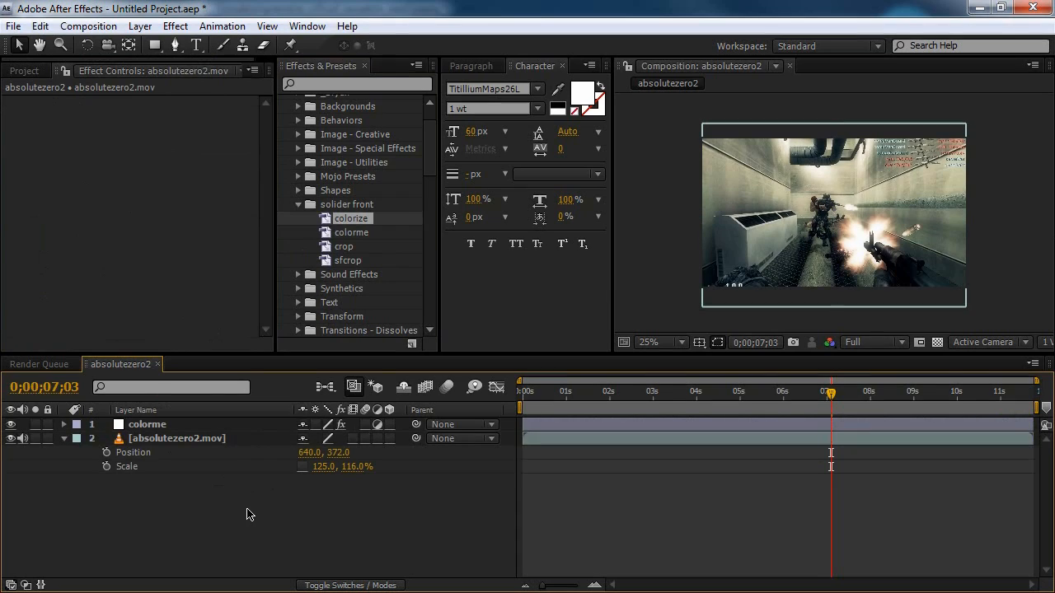
left_click(136, 453)
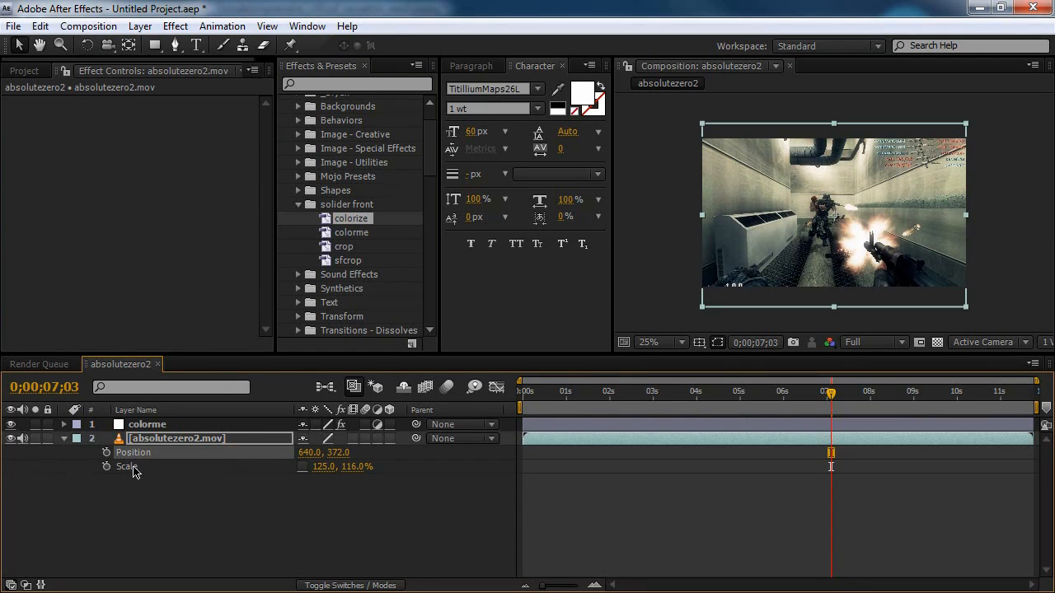
left_click(128, 467, "shift")
left_click_drag(132, 454, 334, 218)
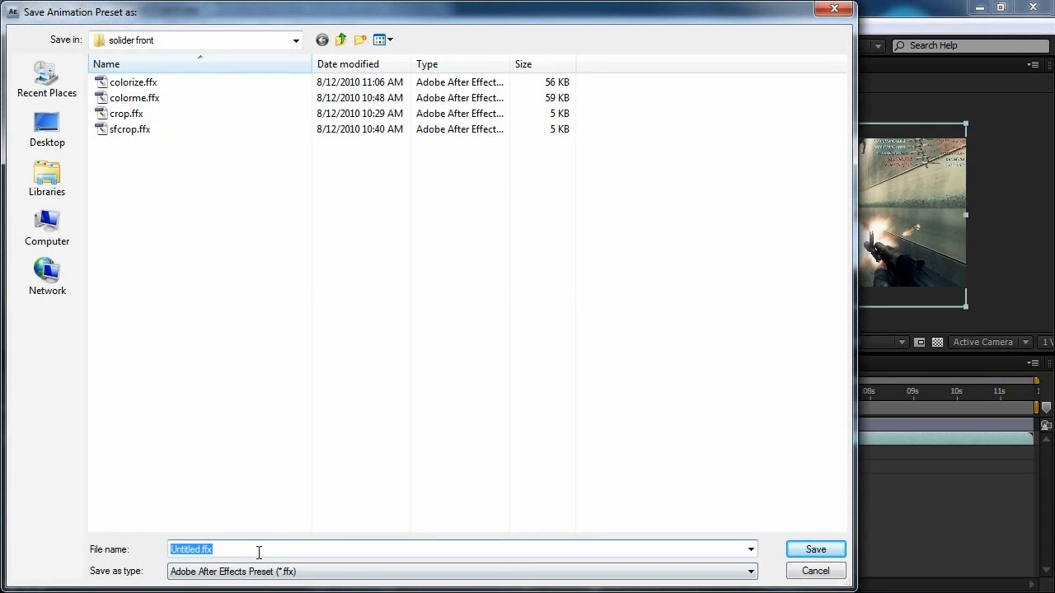
type("crop")
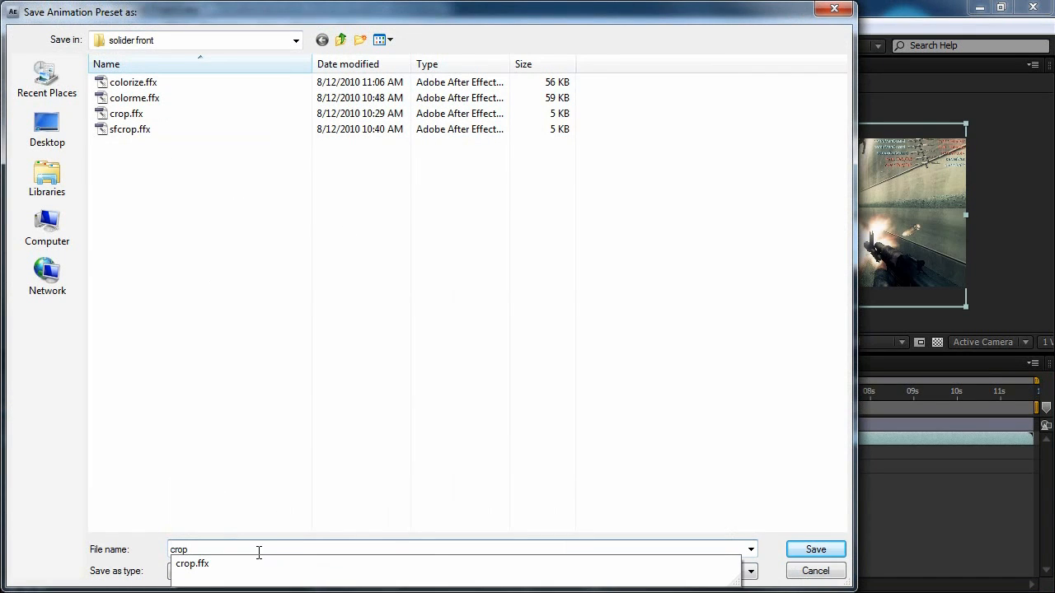
type("sf")
key("Return")
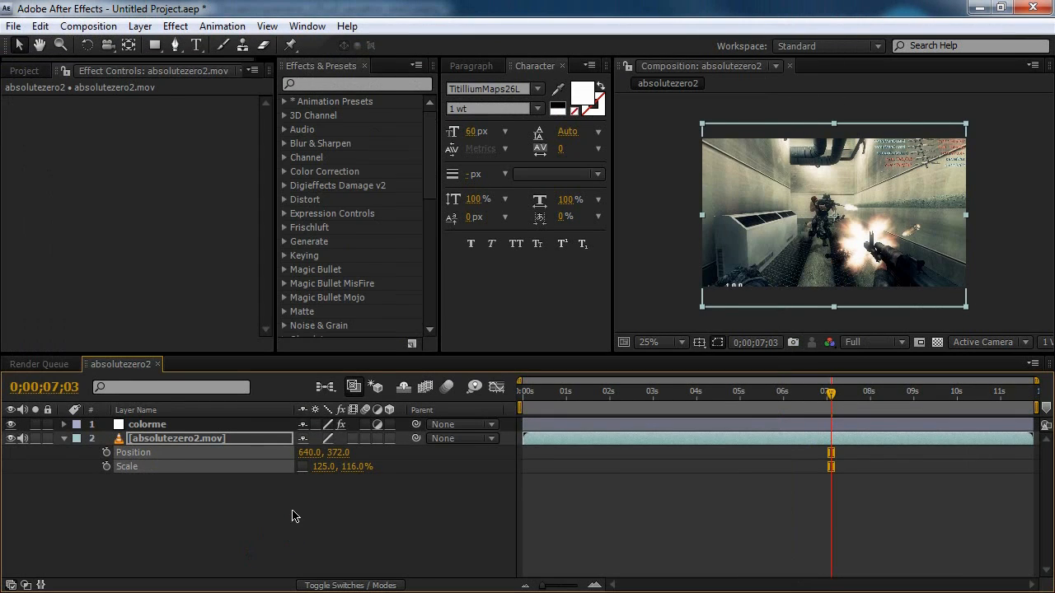
left_click(292, 511)
left_click(64, 441)
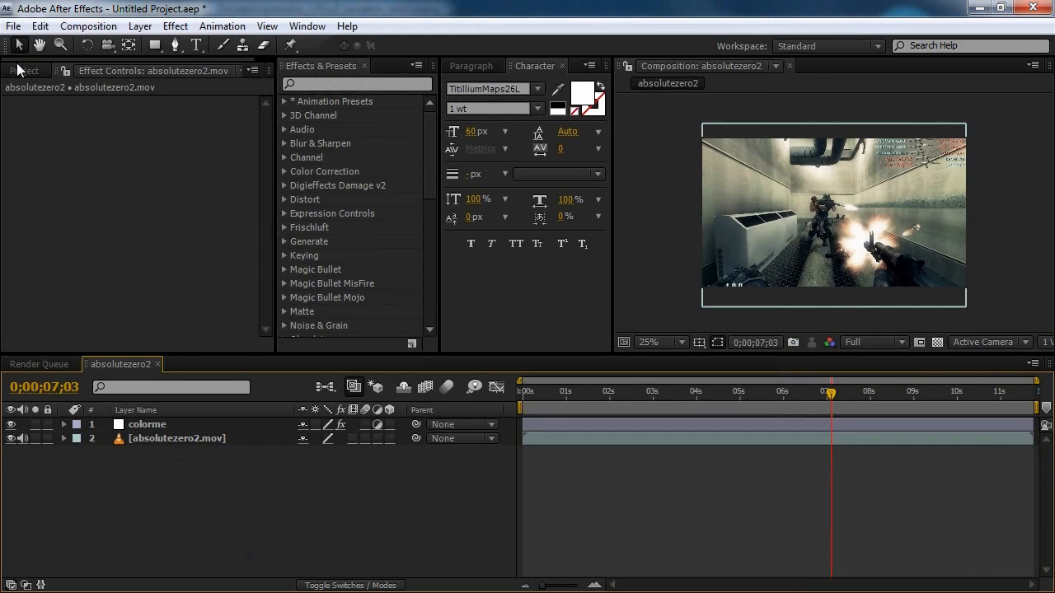
- Import sauce.mov from the raw_bye folder and create a new composition from the clip
left_click(18, 70)
double_click(98, 296)
left_click(211, 217)
key("s")
left_click(323, 113)
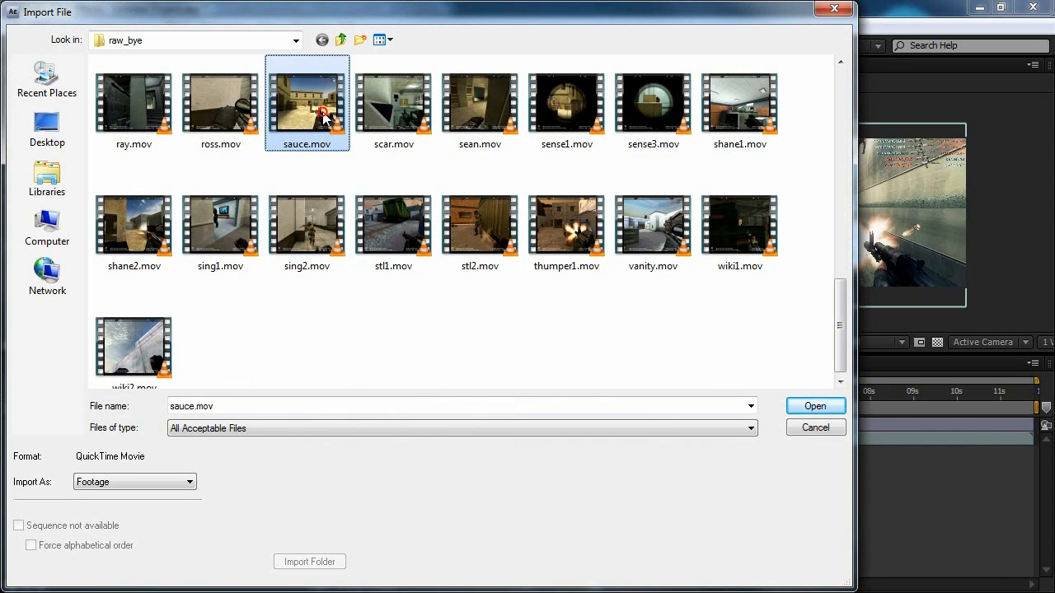
double_click(323, 113)
left_click_drag(38, 247, 51, 346)
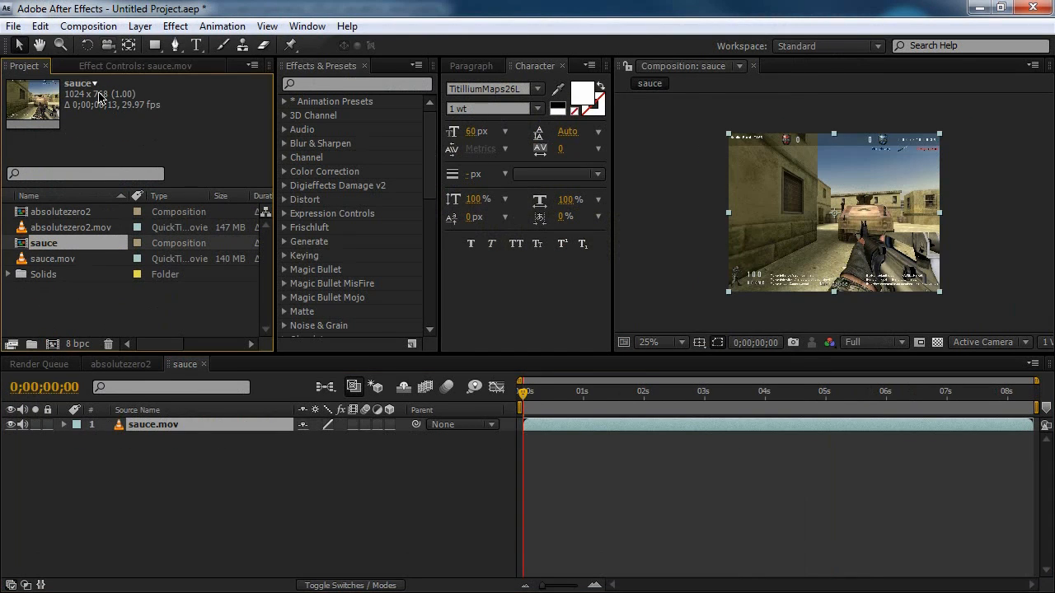
- Change the sauce composition to the HDV/HDTV 720 29.97 preset
left_click(88, 25)
left_click(136, 69)
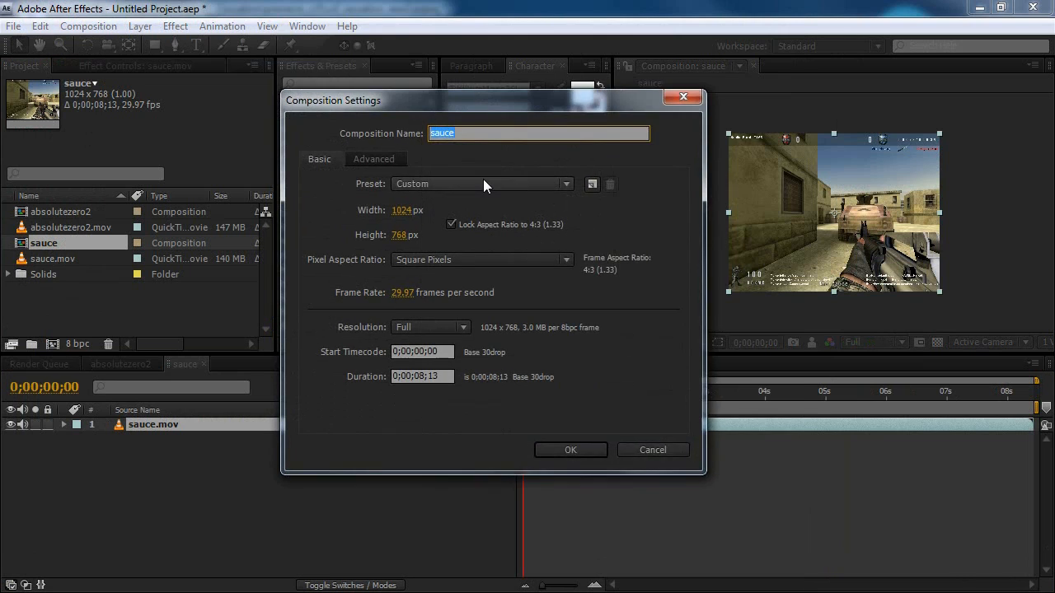
left_click(485, 182)
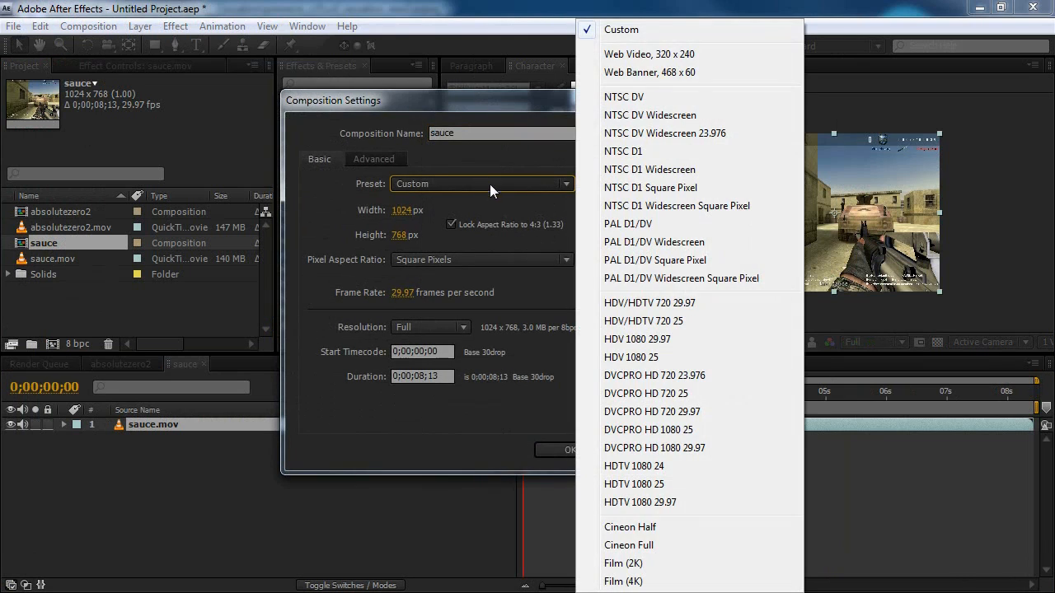
left_click(697, 303)
left_click(571, 448)
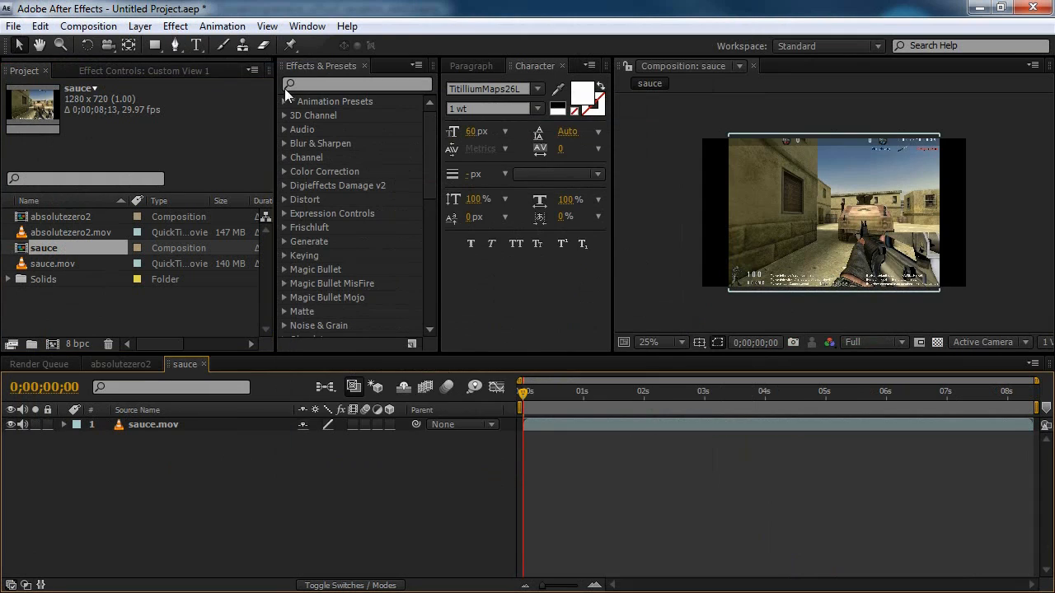
- Apply the cropsf animation preset from the solider front folder to the sauce.mov layer
left_click(287, 103)
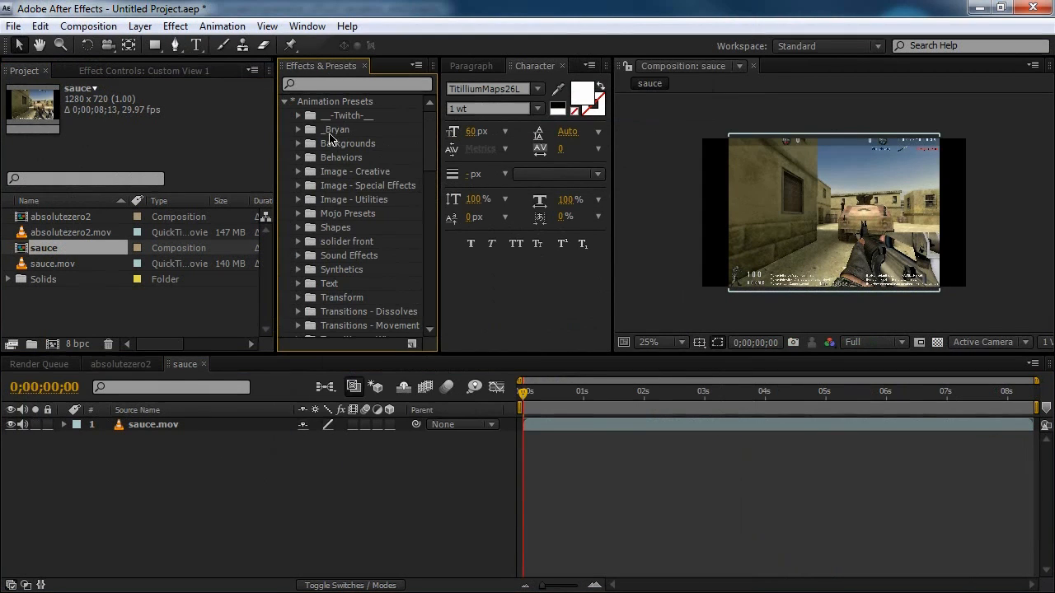
scroll(348, 259, "down", 3)
left_click(298, 168)
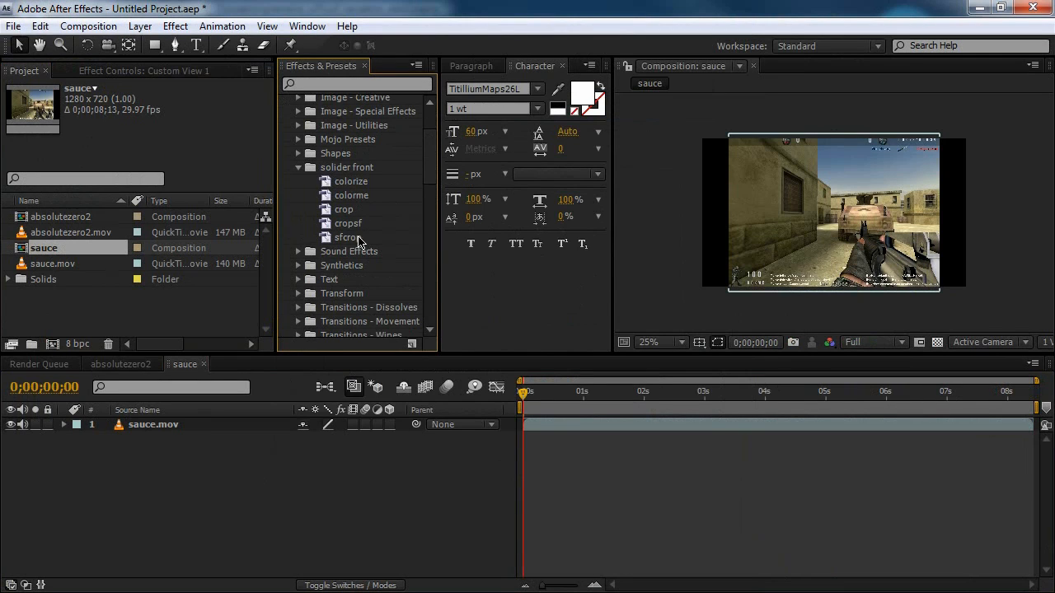
left_click_drag(340, 226, 183, 425)
- Add an adjustment layer above sauce.mov and apply the colorize animation preset to it
right_click(185, 454)
mouse_move(247, 431)
left_click(445, 413)
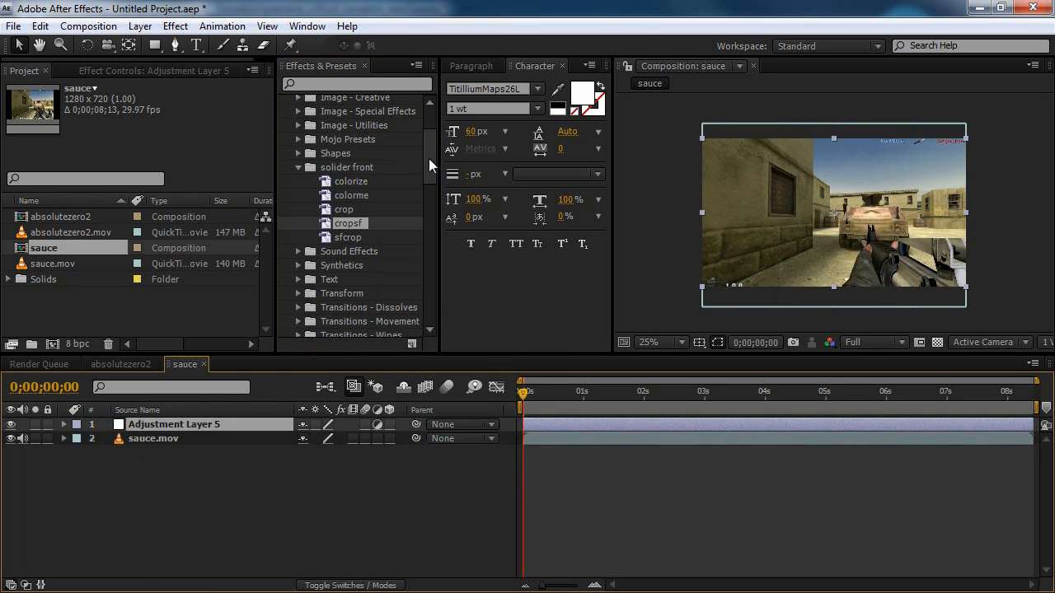
left_click_drag(341, 183, 193, 429)
left_click(214, 466)
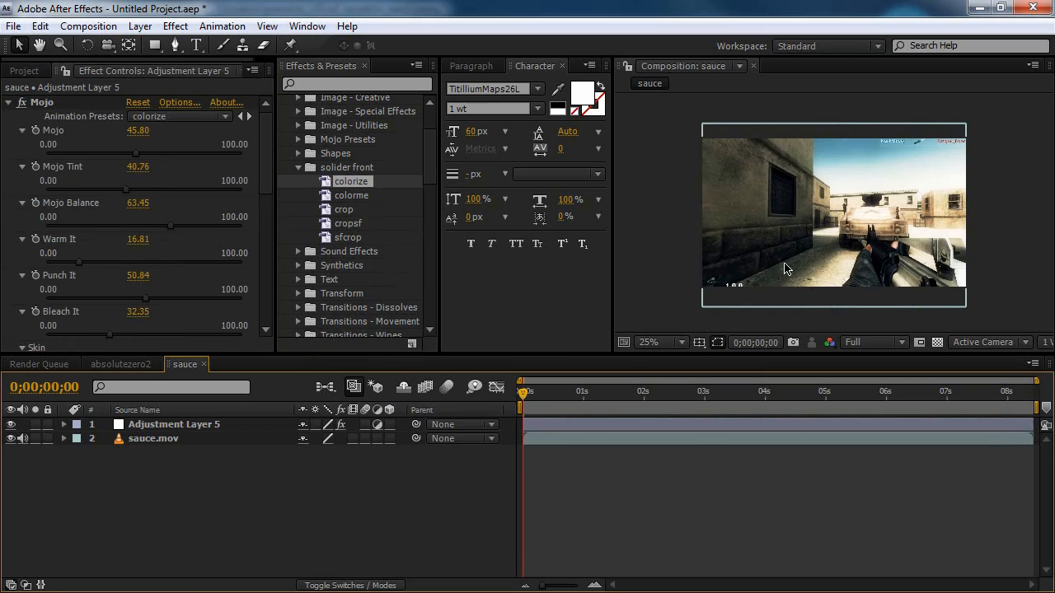
- Collapse the settings of the Mojo, Looks and Curves effects on the adjustment layer
left_click(37, 103)
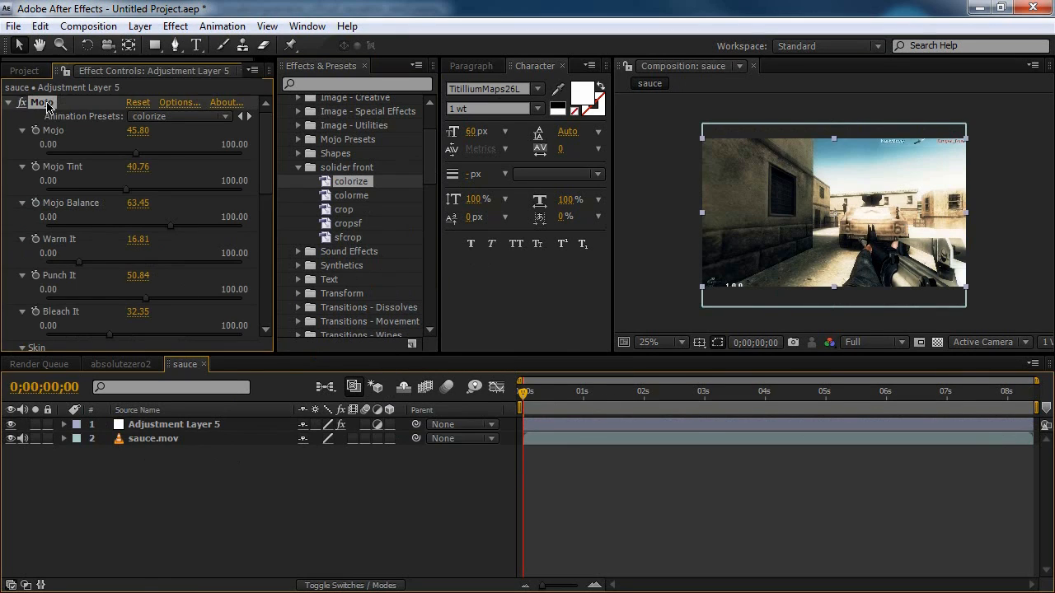
left_click(198, 523)
left_click(41, 102)
left_click(8, 102)
left_click(66, 188)
left_click(198, 466)
left_click(186, 424)
left_click(154, 255)
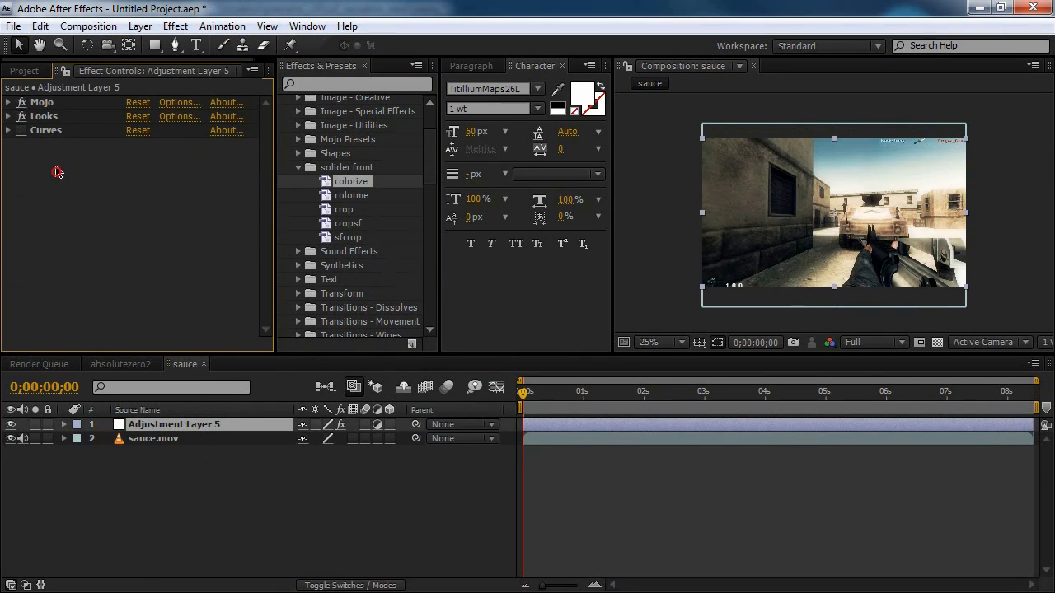
left_click(35, 117)
left_click(11, 120)
left_click(11, 120)
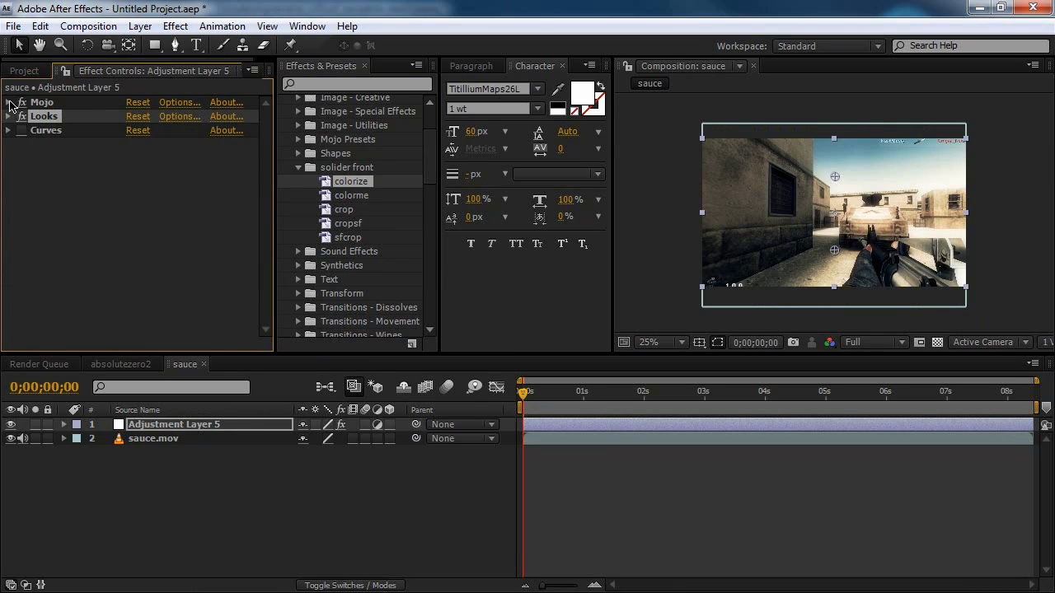
- Raise the Mojo amount of the adjustment layer's Mojo effect to 61.76
left_click(8, 102)
left_click(141, 157)
left_click_drag(140, 156, 175, 164)
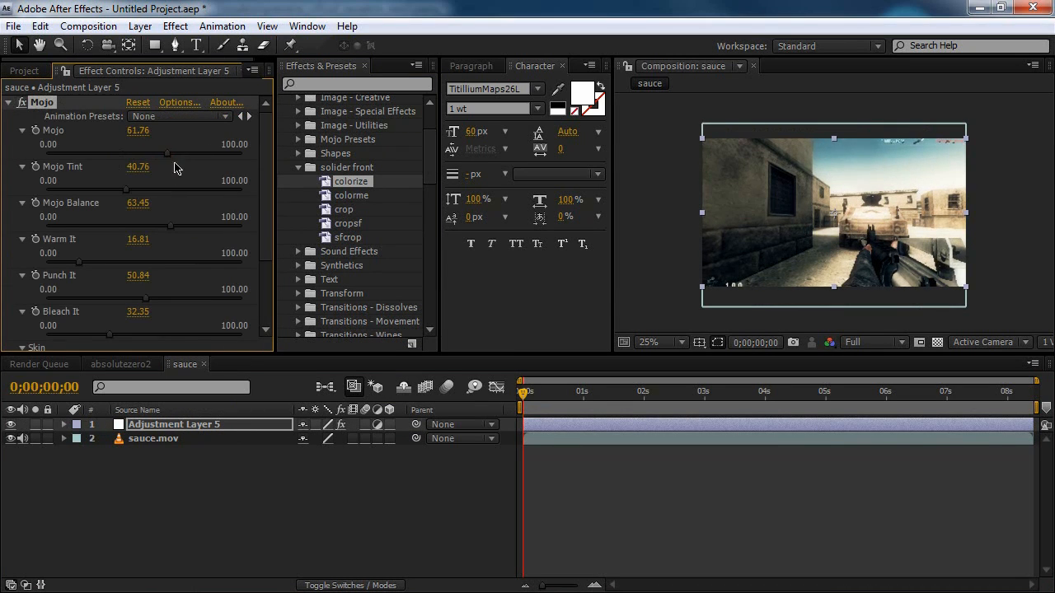
- Check the grade at several frames, stopping at 0;00;04;11, and collapse the Mojo settings
left_click(686, 394)
left_click(757, 394)
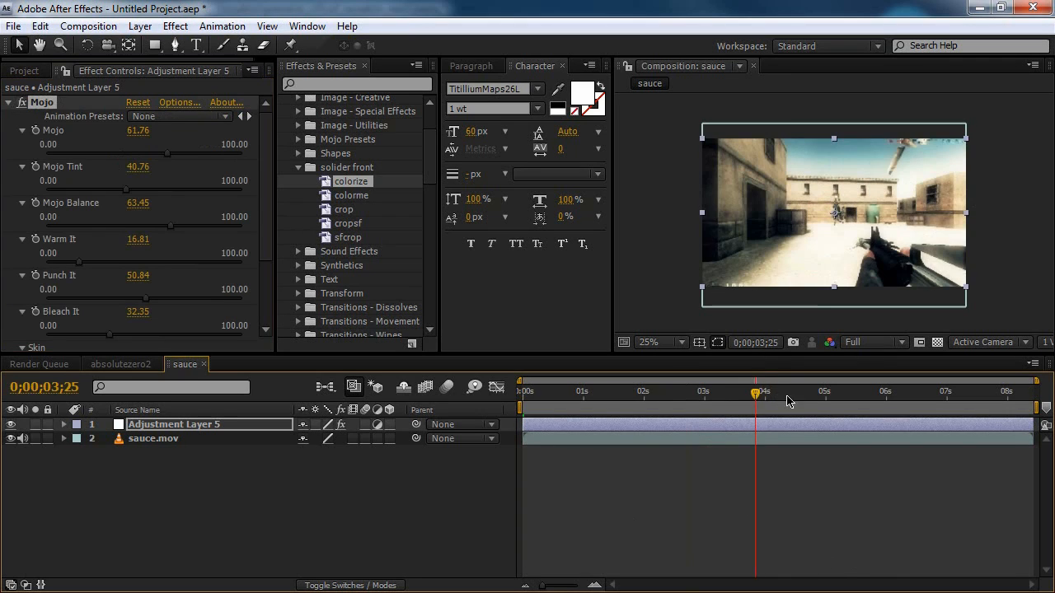
left_click(787, 394)
left_click(548, 517)
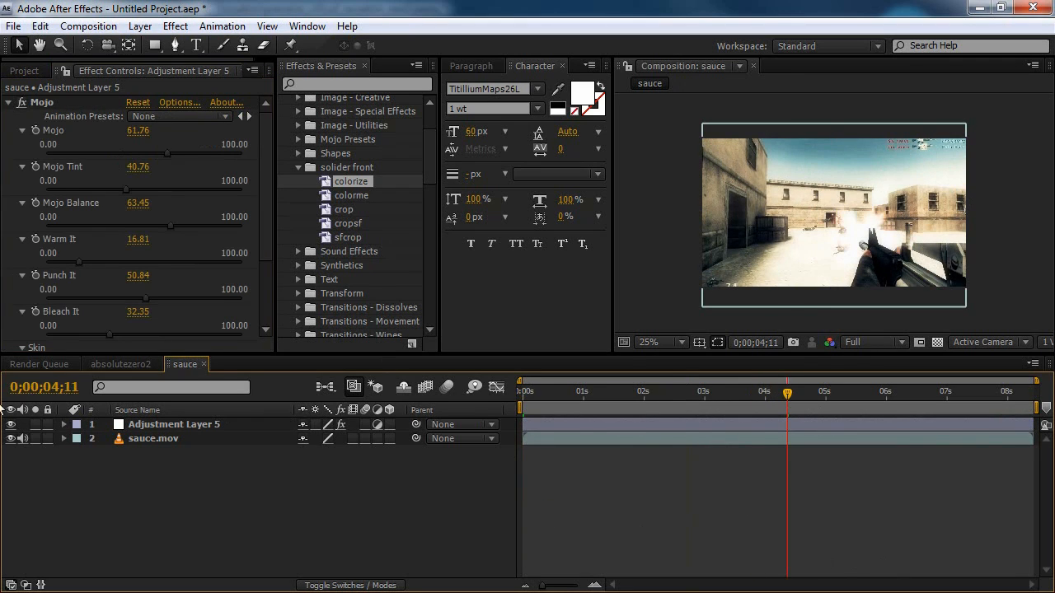
left_click(6, 104)
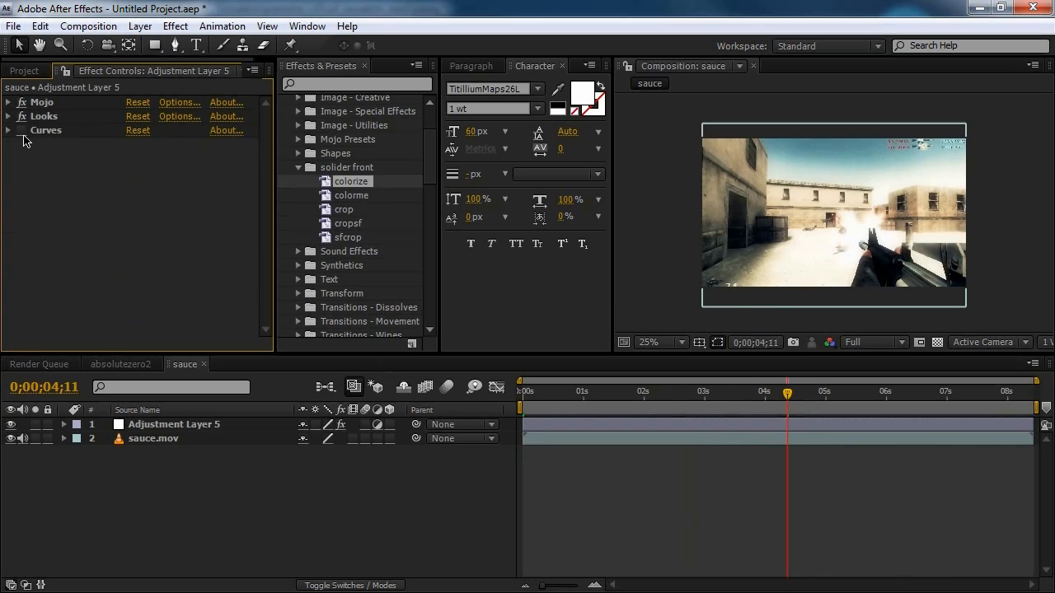